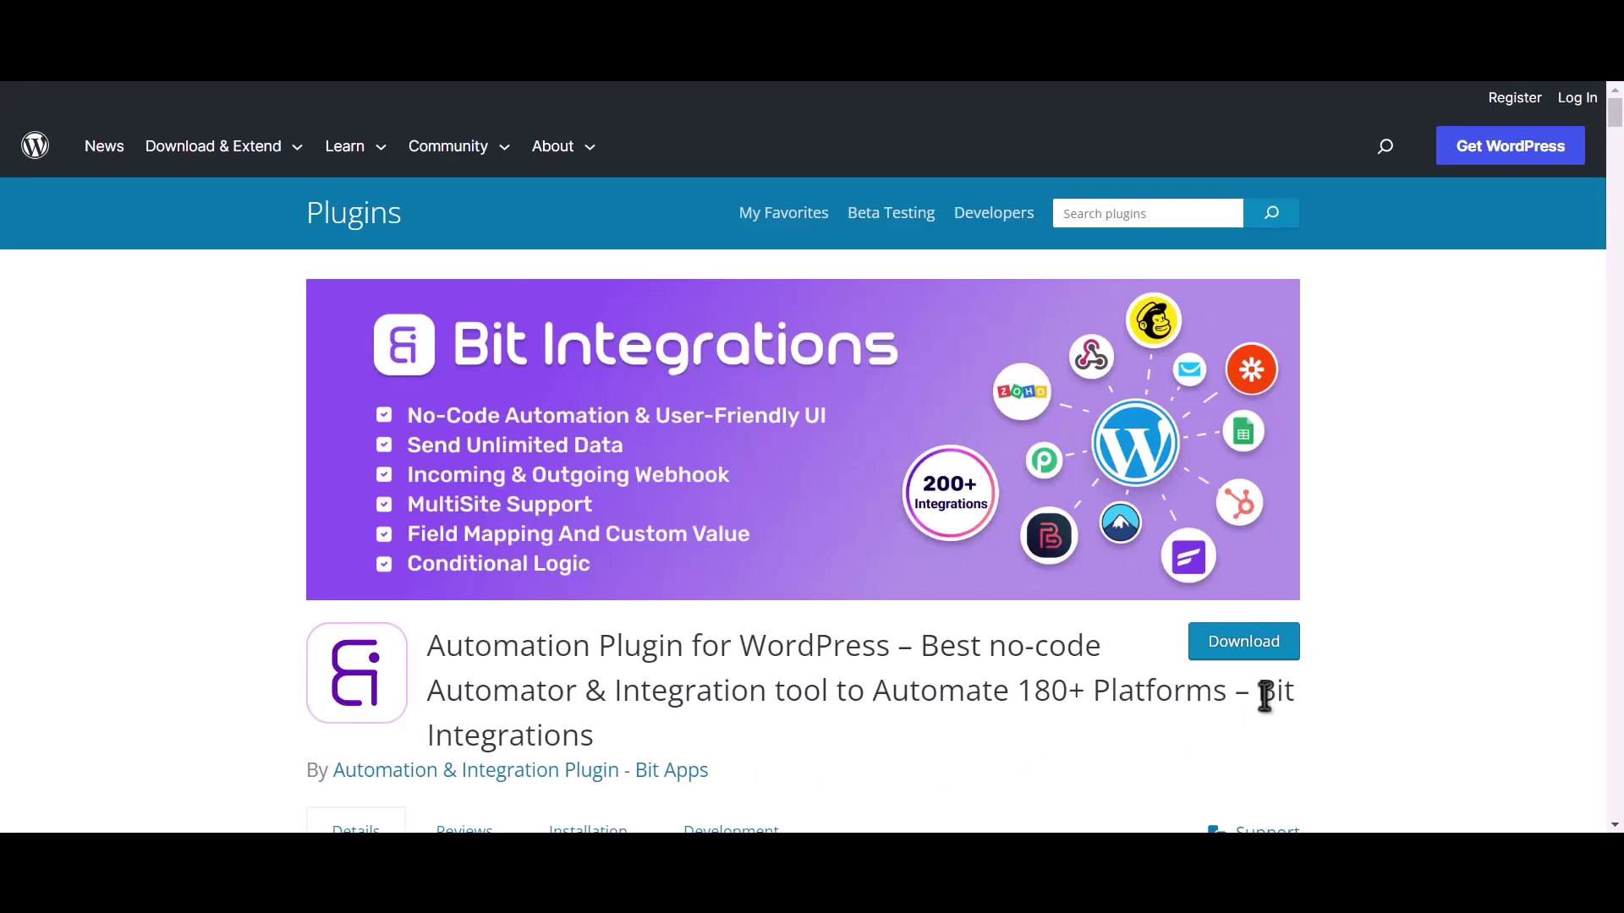
- Start a new integration with MasterStudyLms 'User Enrolled in a Course' as the trigger
{"action": "left_click_drag", "start_coordinate": [1260, 692], "coordinate": [1275, 730]}
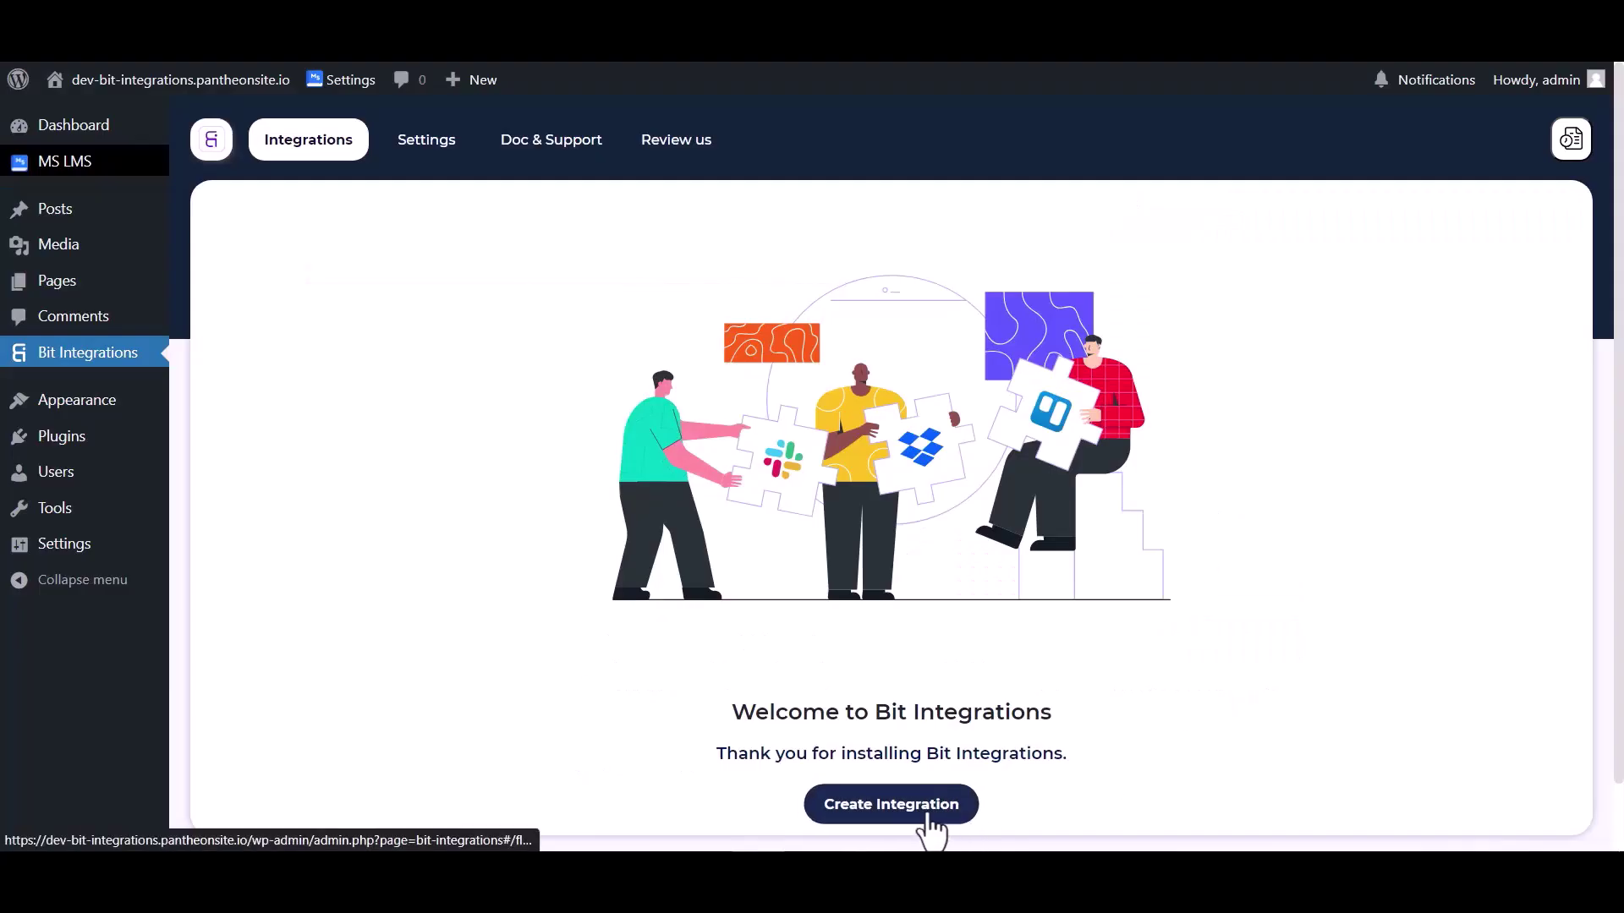
{"action": "left_click", "coordinate": [924, 818]}
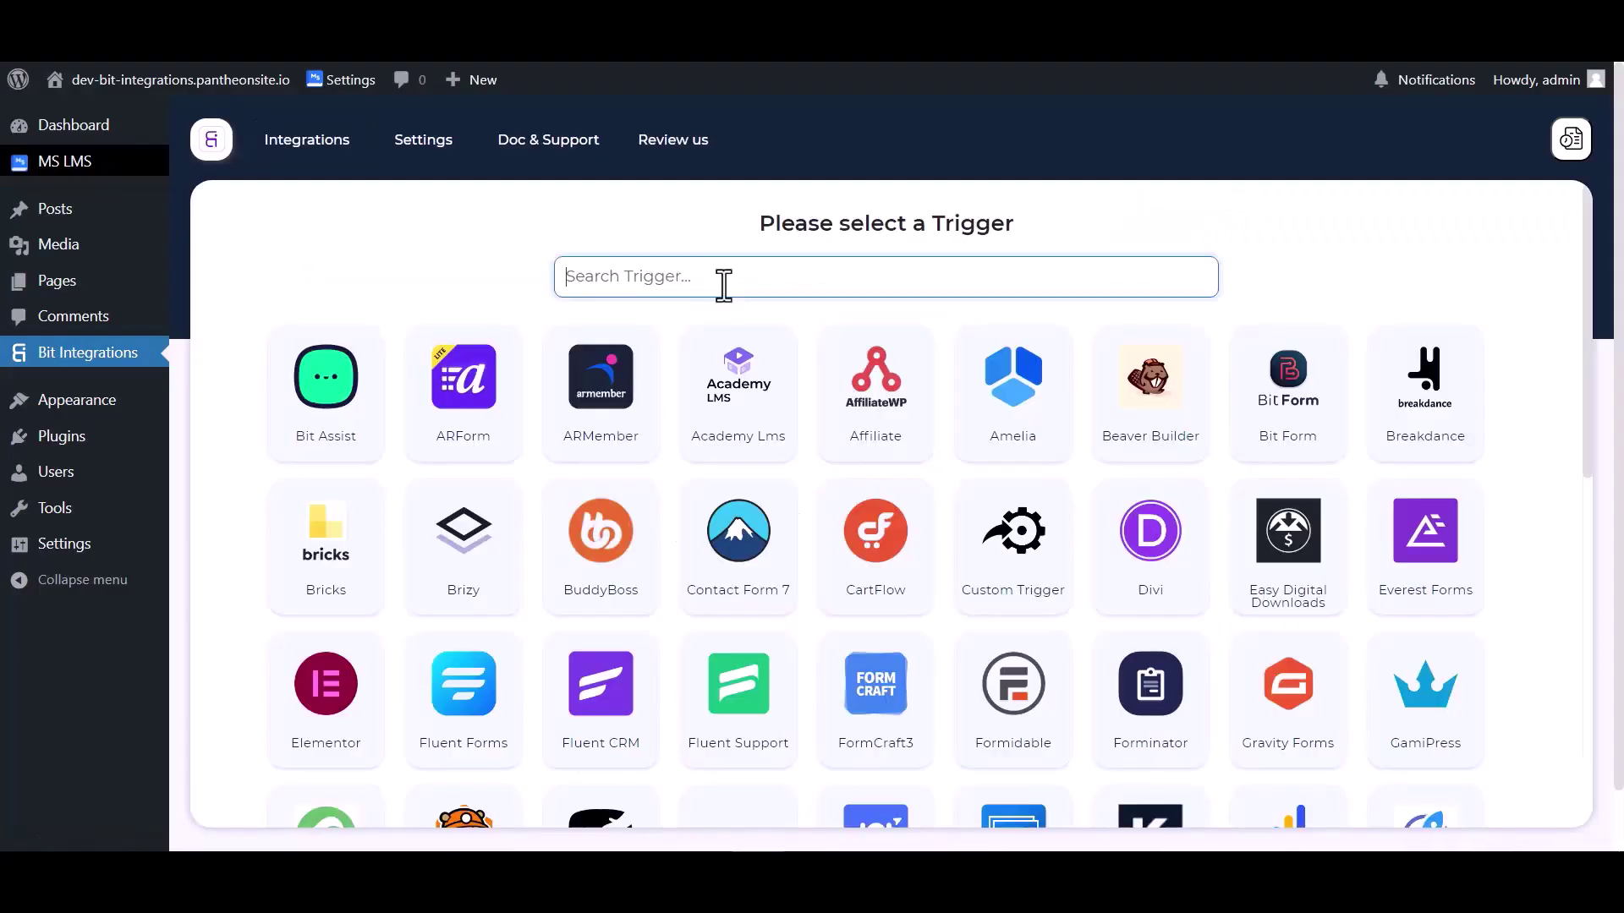
{"action": "type", "text": "ma"}
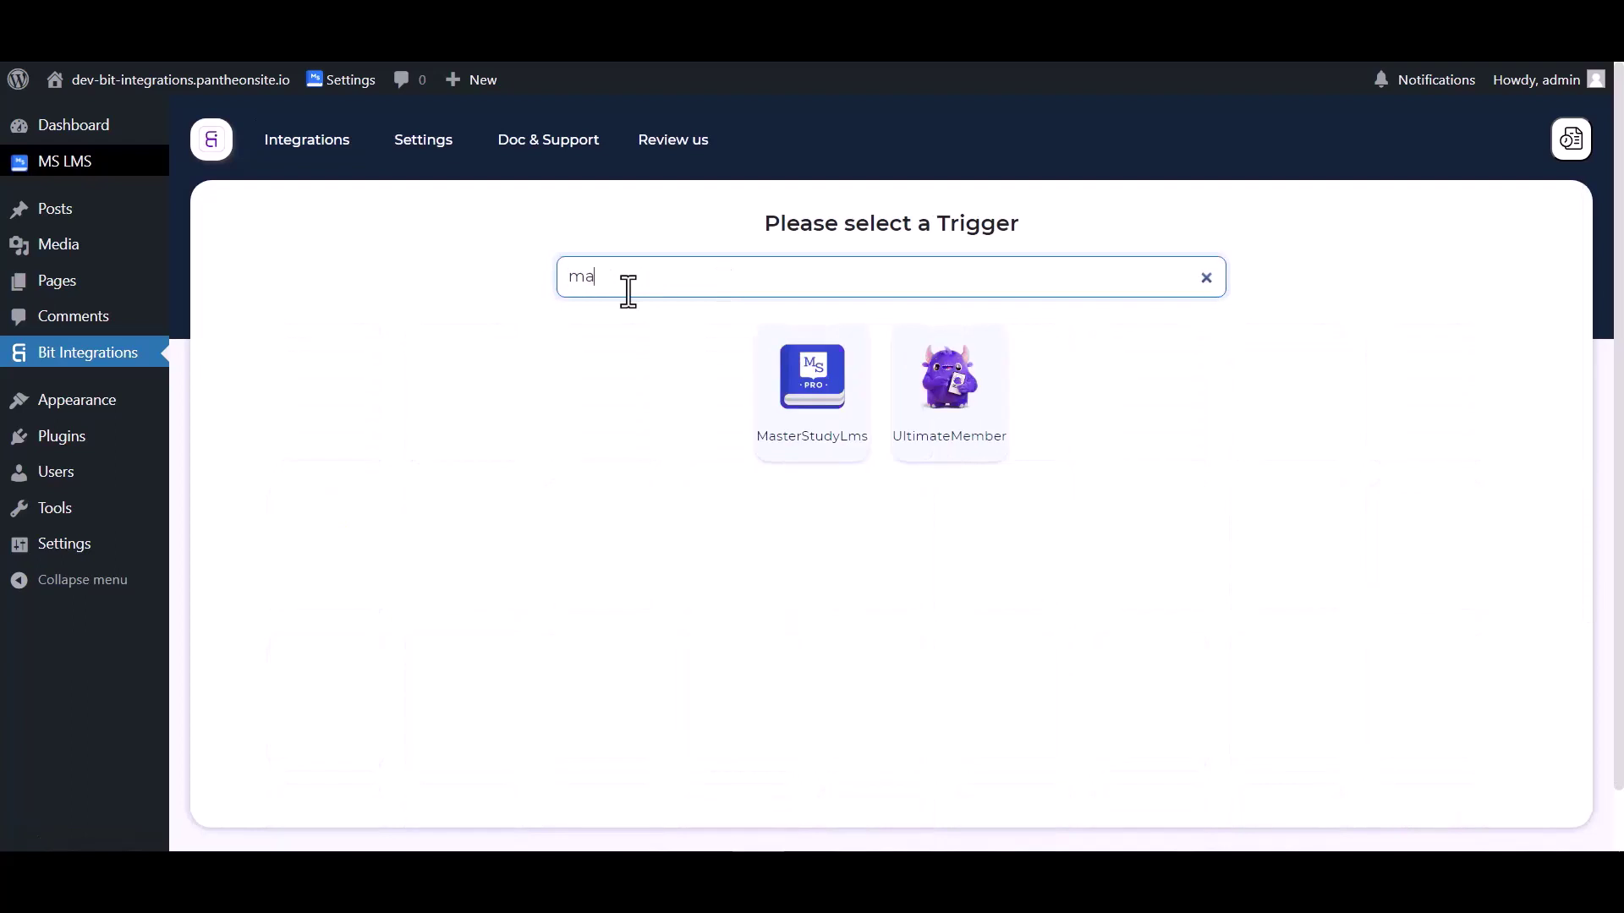
{"action": "left_click", "coordinate": [813, 427]}
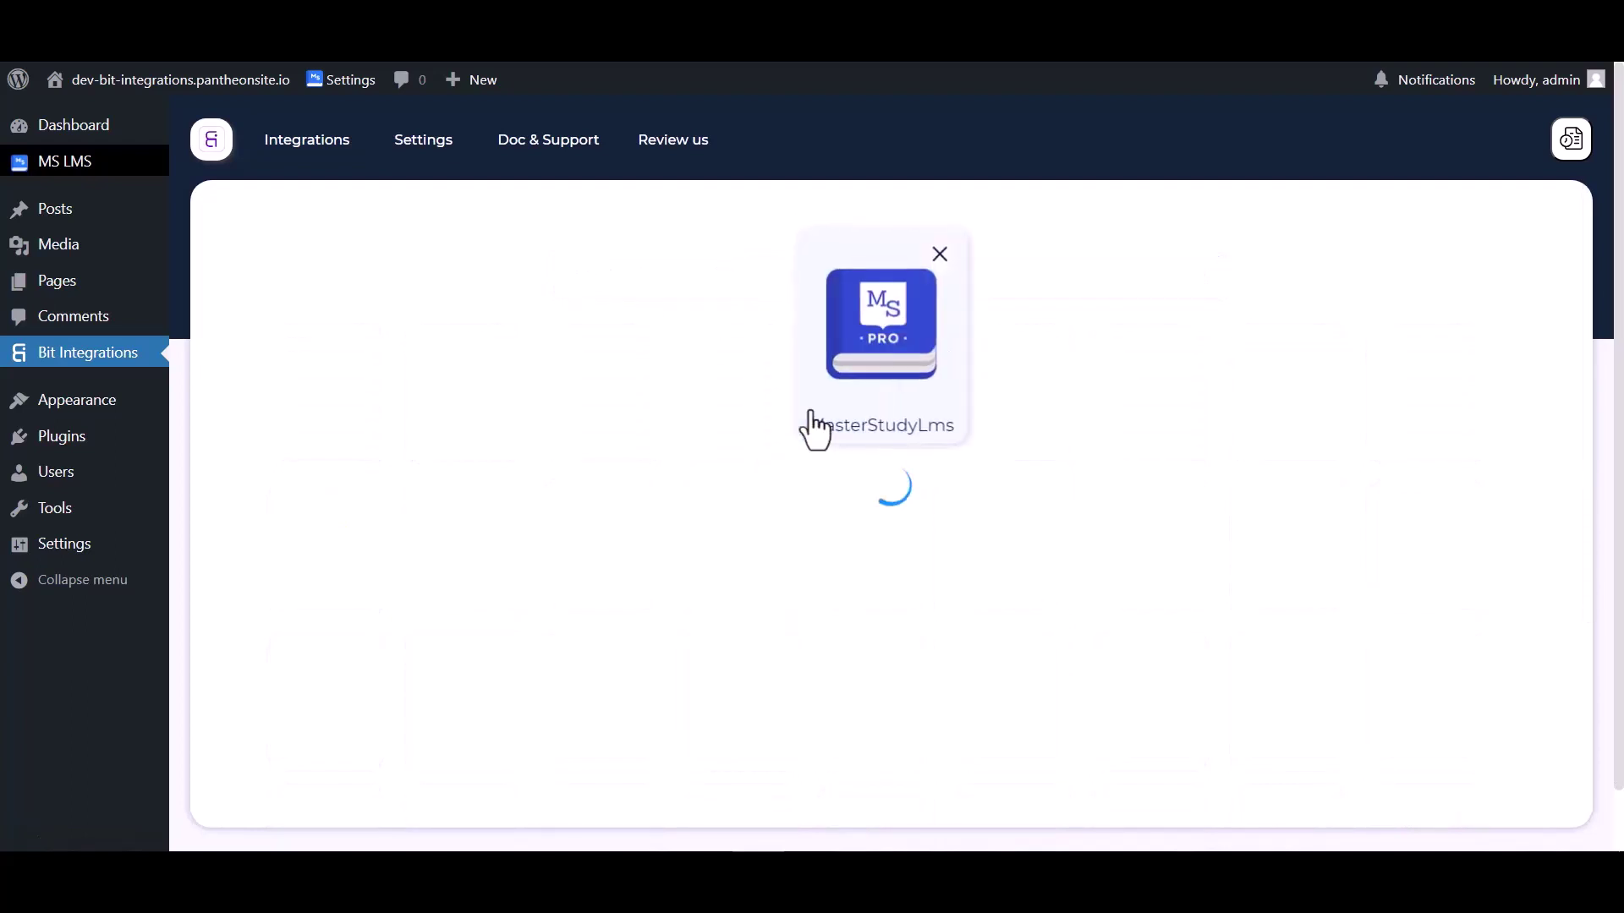
{"action": "left_click", "coordinate": [749, 551]}
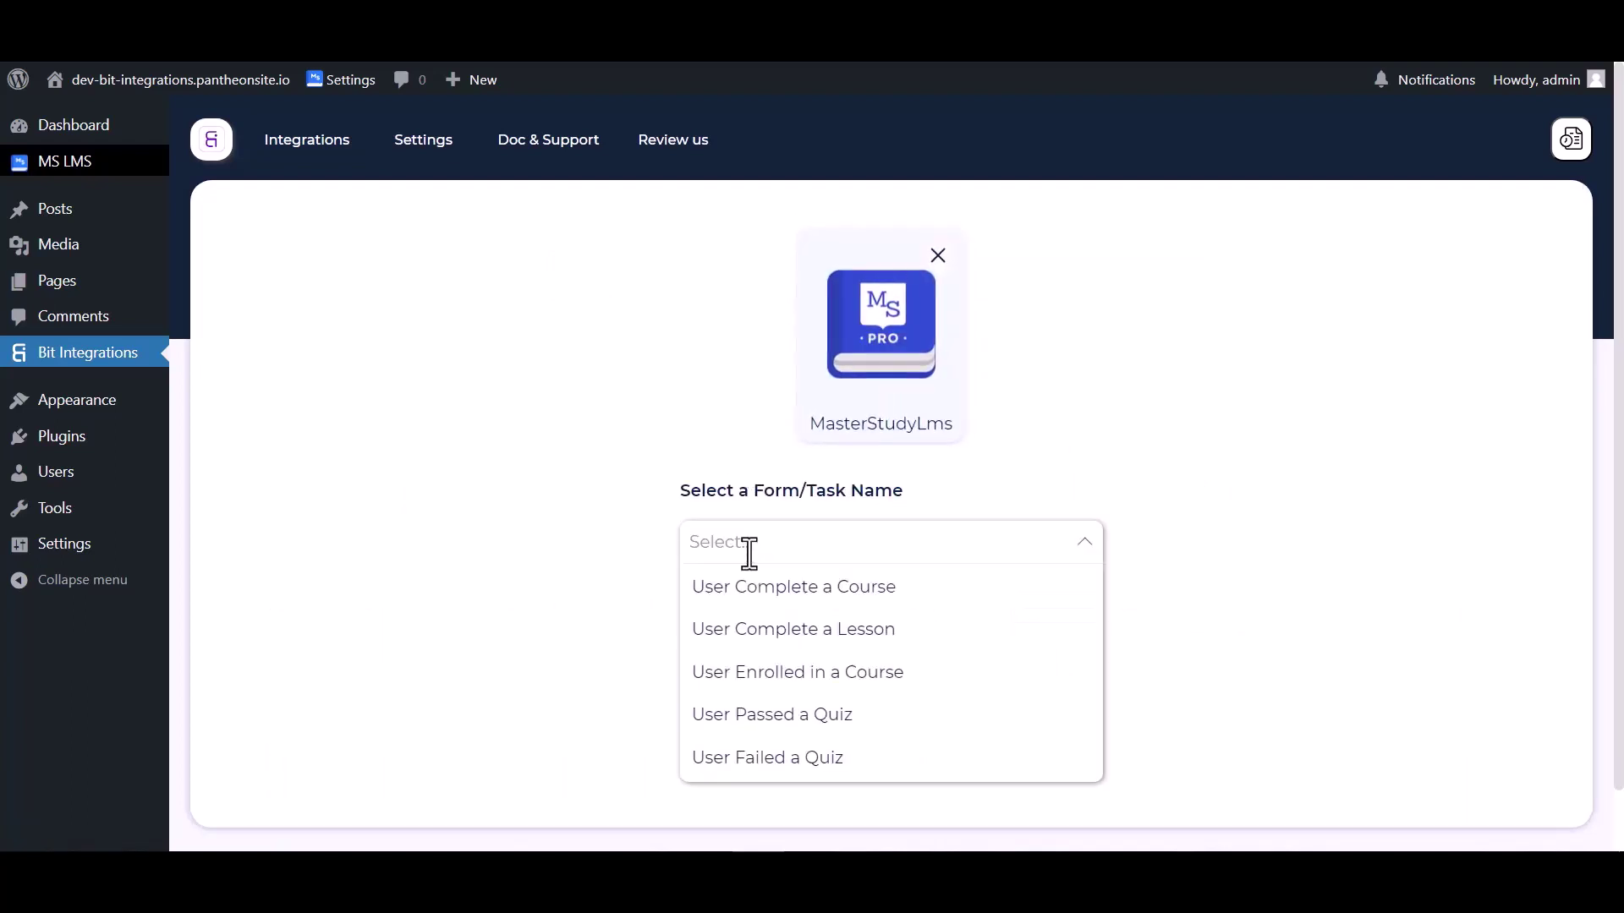
{"action": "left_click", "coordinate": [757, 684]}
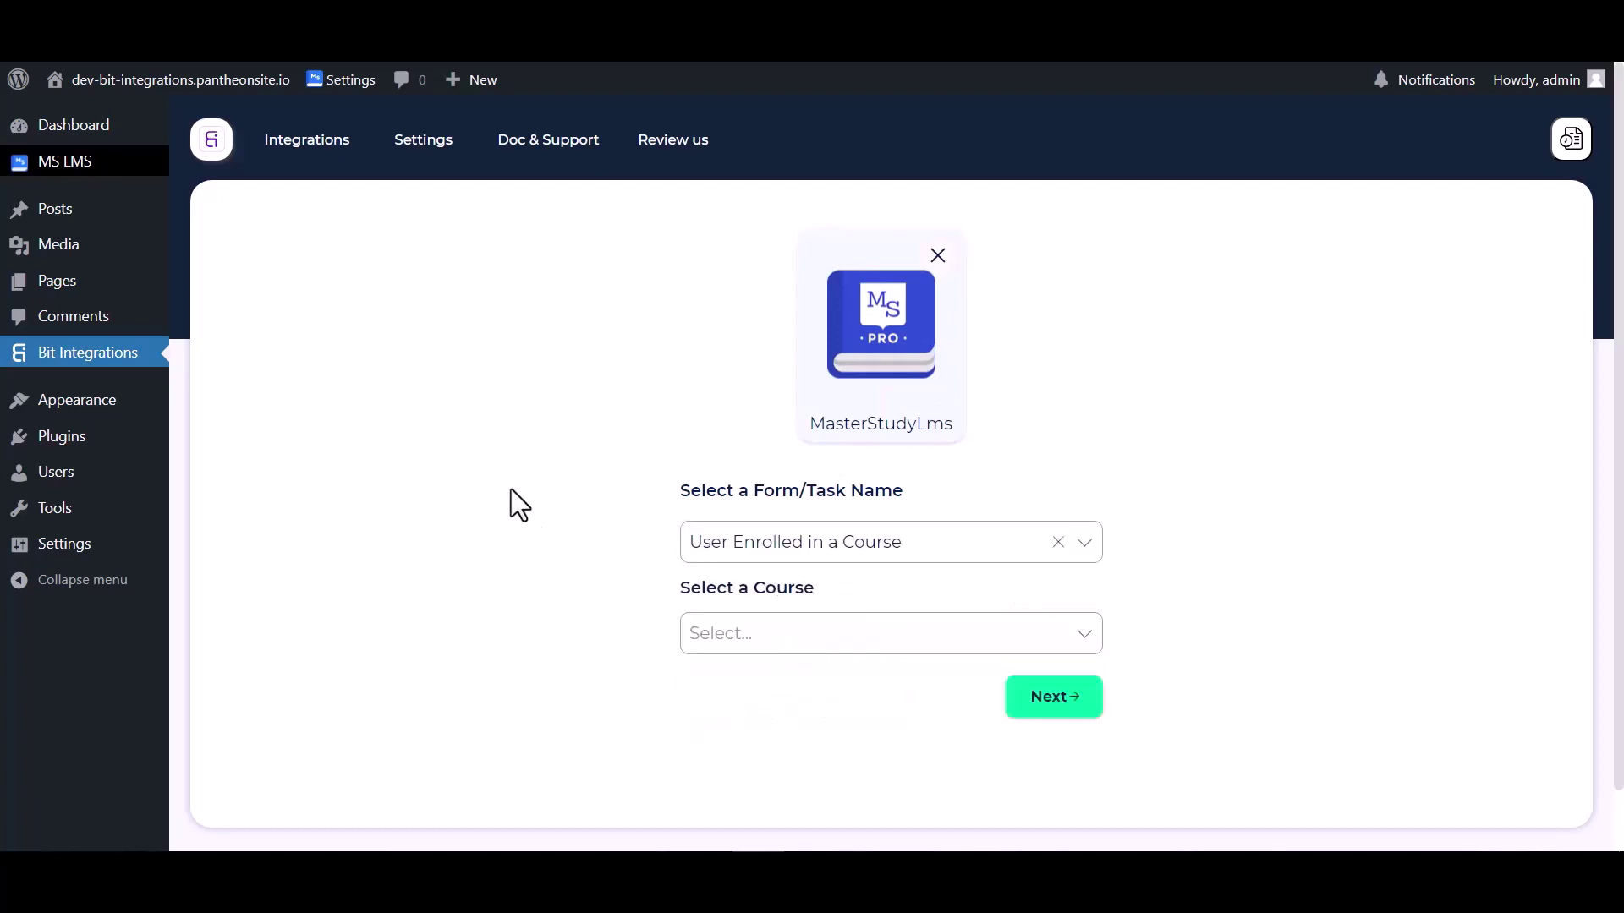
- Limit the trigger to the Bit Integrations course and continue to action selection
{"action": "left_click", "coordinate": [736, 641]}
{"action": "left_click", "coordinate": [756, 591]}
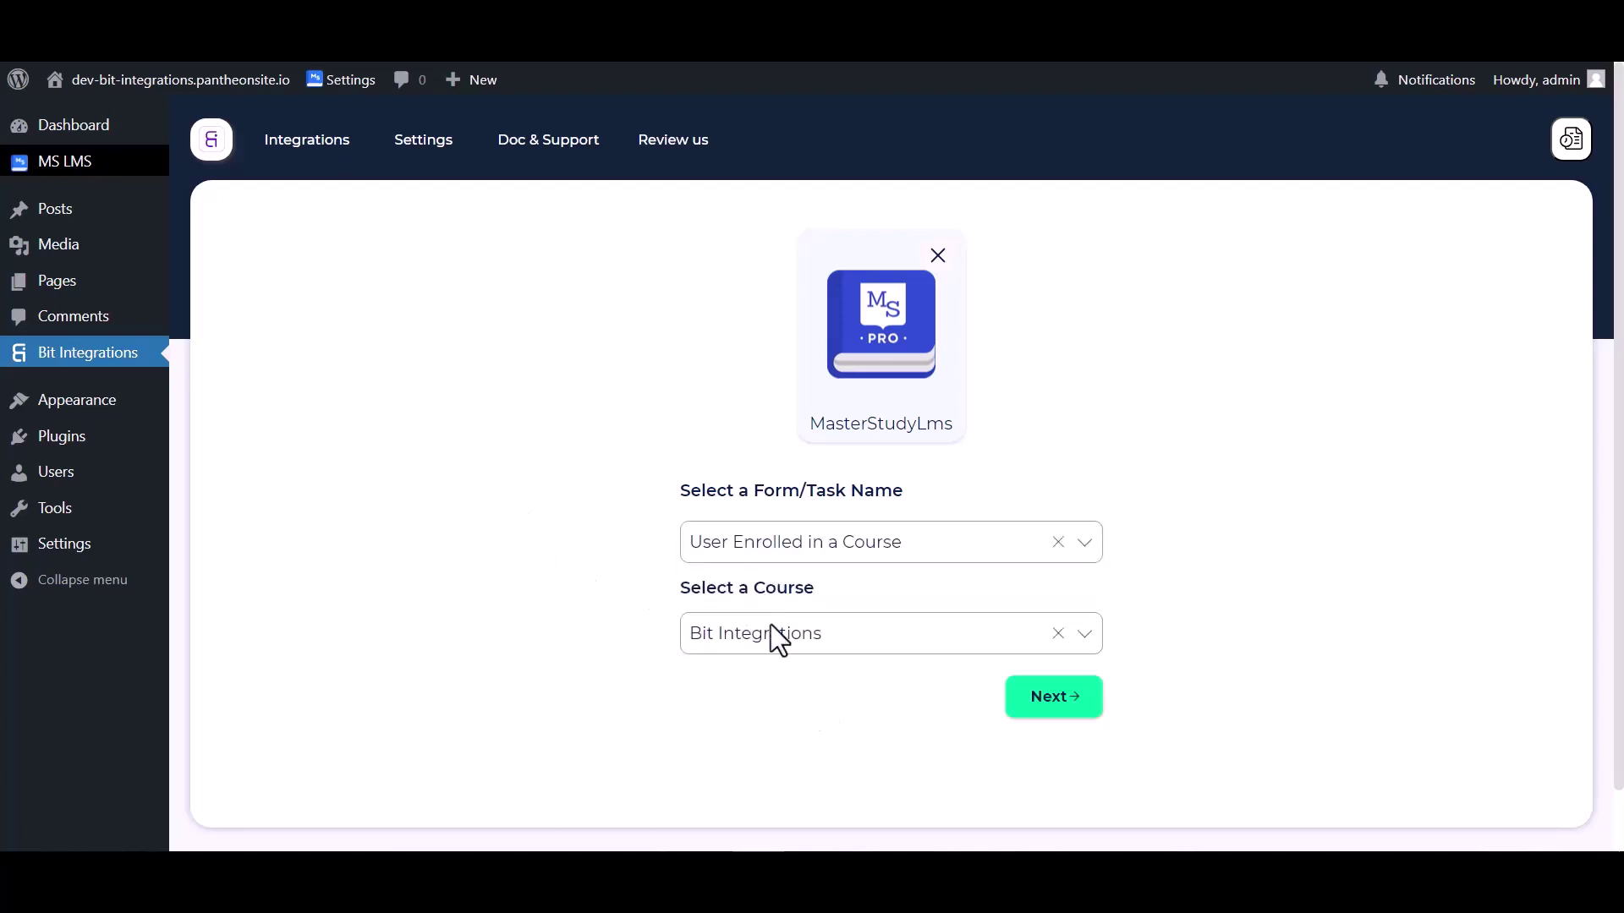
{"action": "left_click", "coordinate": [1034, 708]}
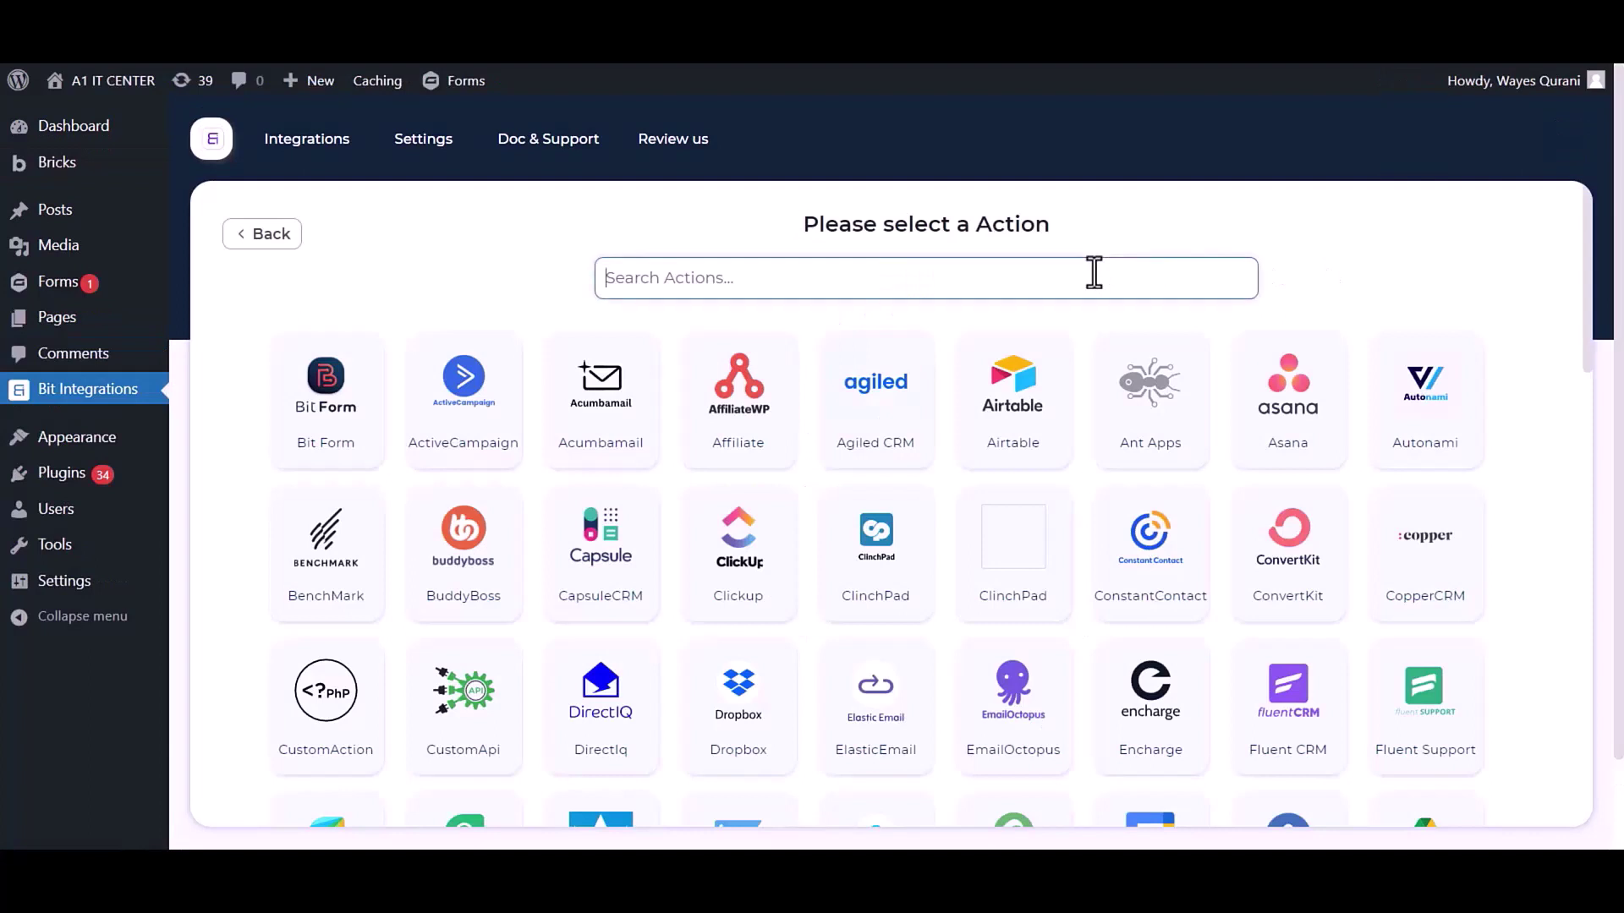
{"action": "type", "text": "Whatsapp"}
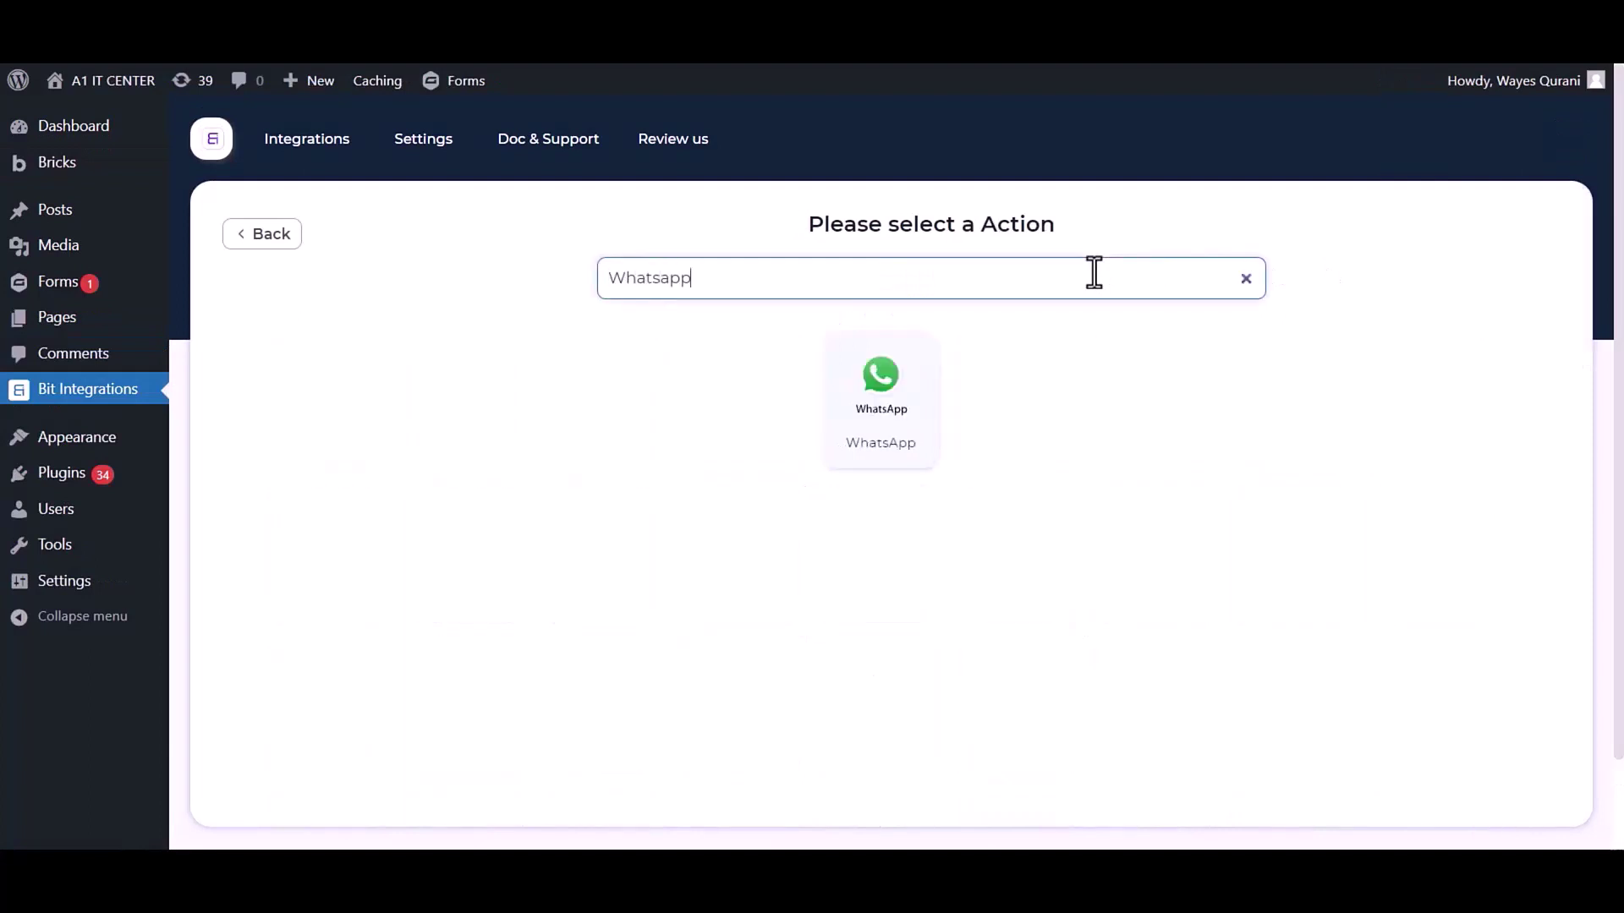
- Choose WhatsApp as the action and review its name, account ID and access token fields
{"action": "left_click", "coordinate": [895, 413]}
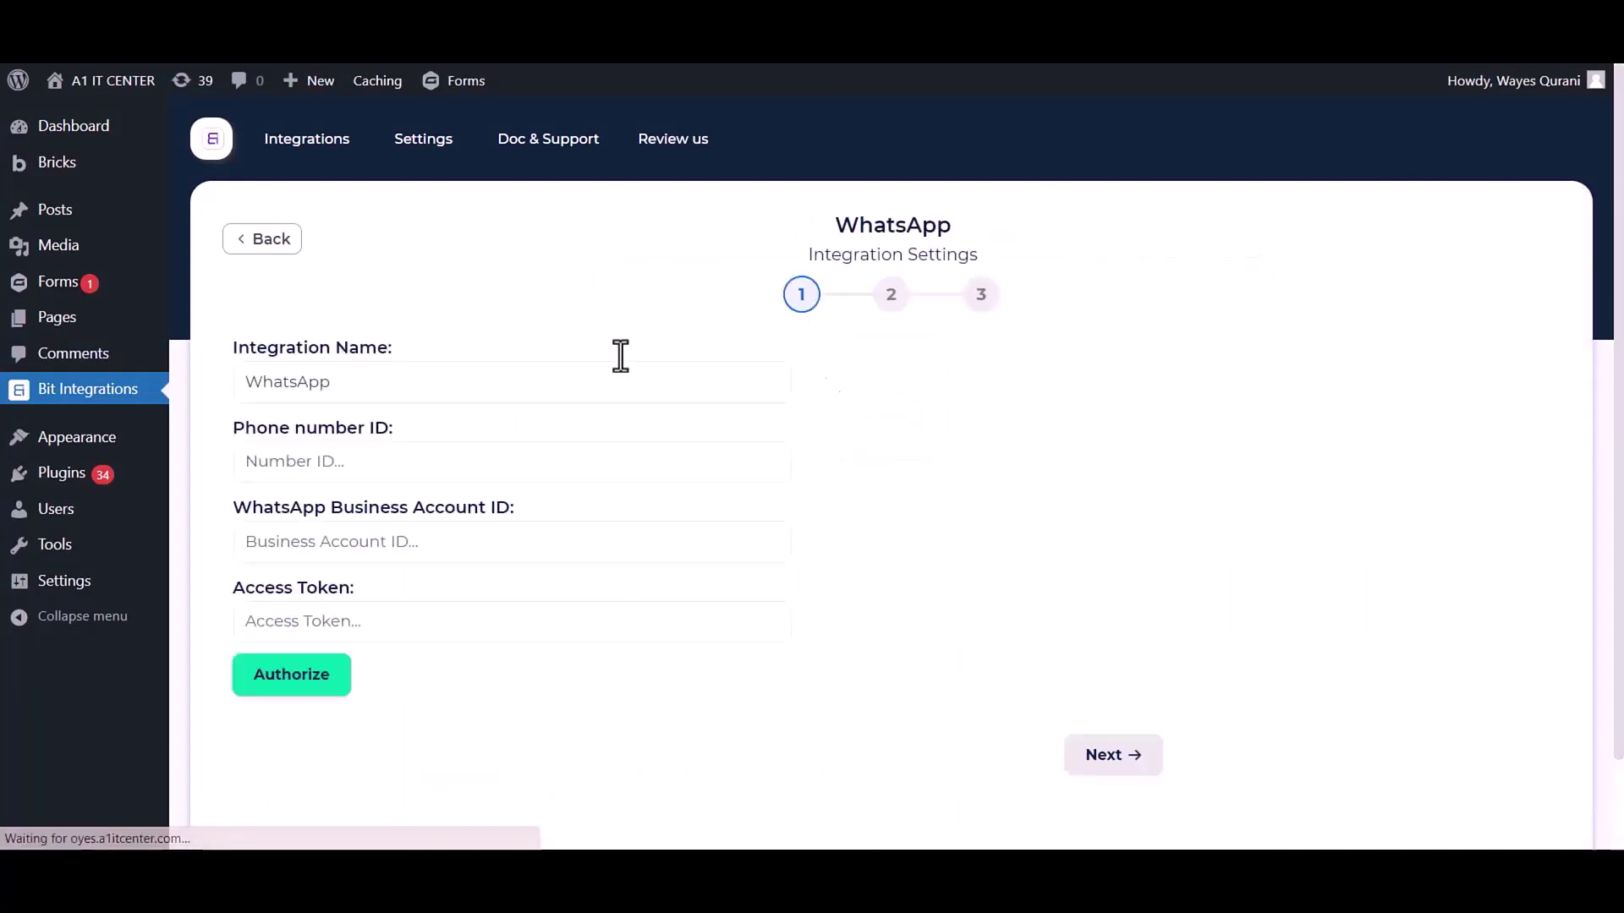
{"action": "left_click_drag", "start_coordinate": [381, 347], "coordinate": [232, 344]}
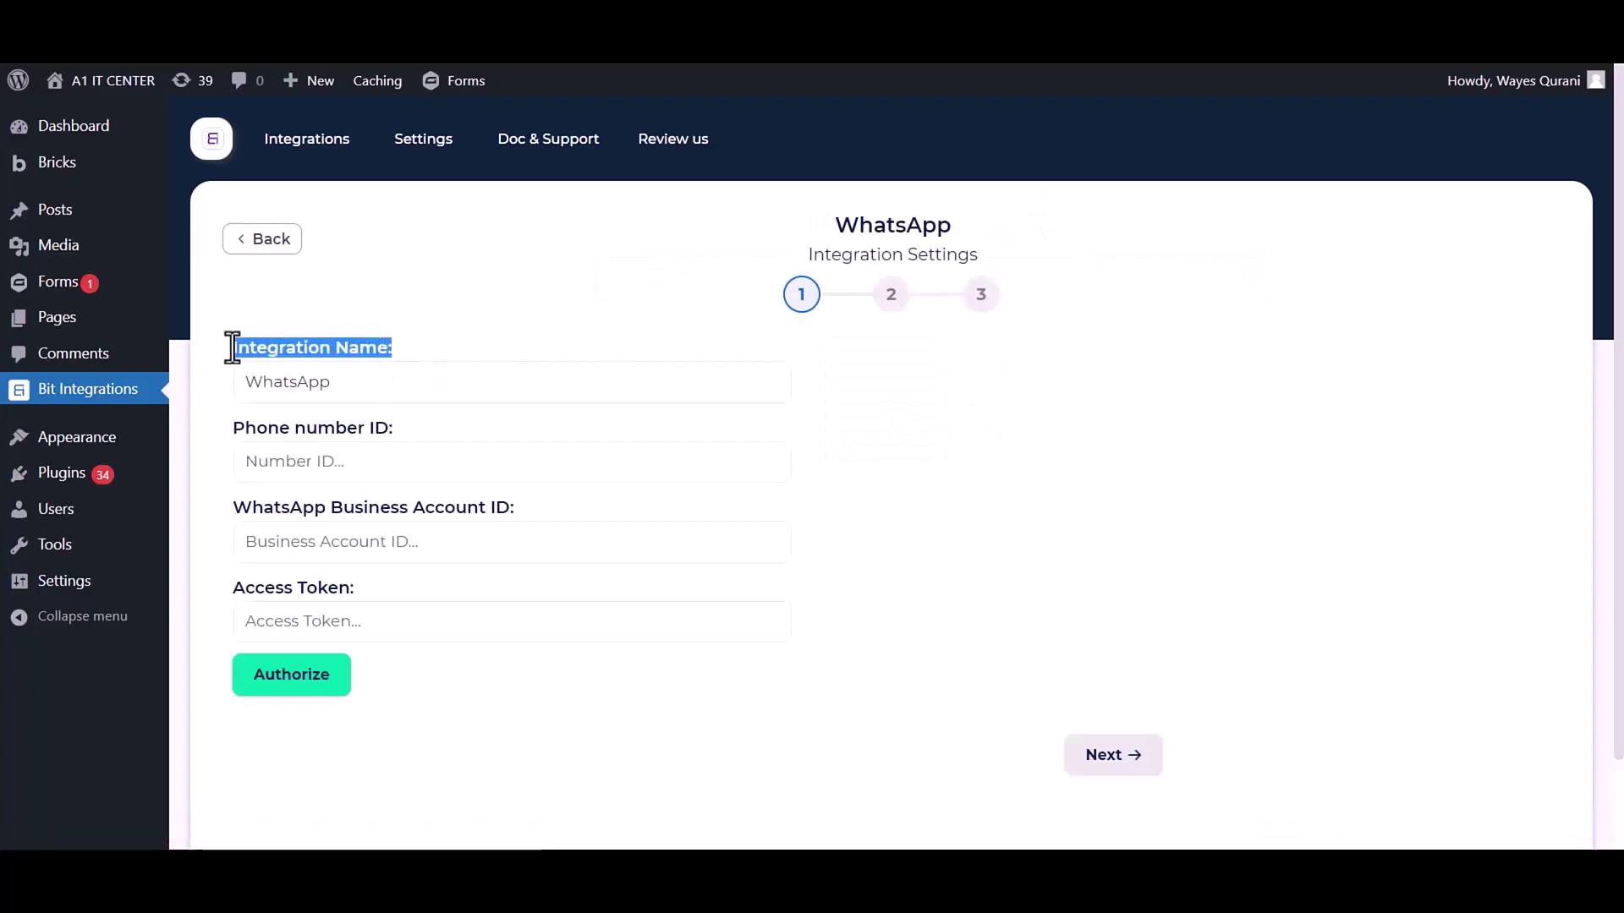
{"action": "mouse_move", "coordinate": [352, 380]}
{"action": "left_mouse_down"}
{"action": "mouse_move", "coordinate": [256, 385]}
{"action": "mouse_move", "coordinate": [402, 434]}
{"action": "left_mouse_up"}
{"action": "left_click_drag", "start_coordinate": [224, 512], "coordinate": [513, 505]}
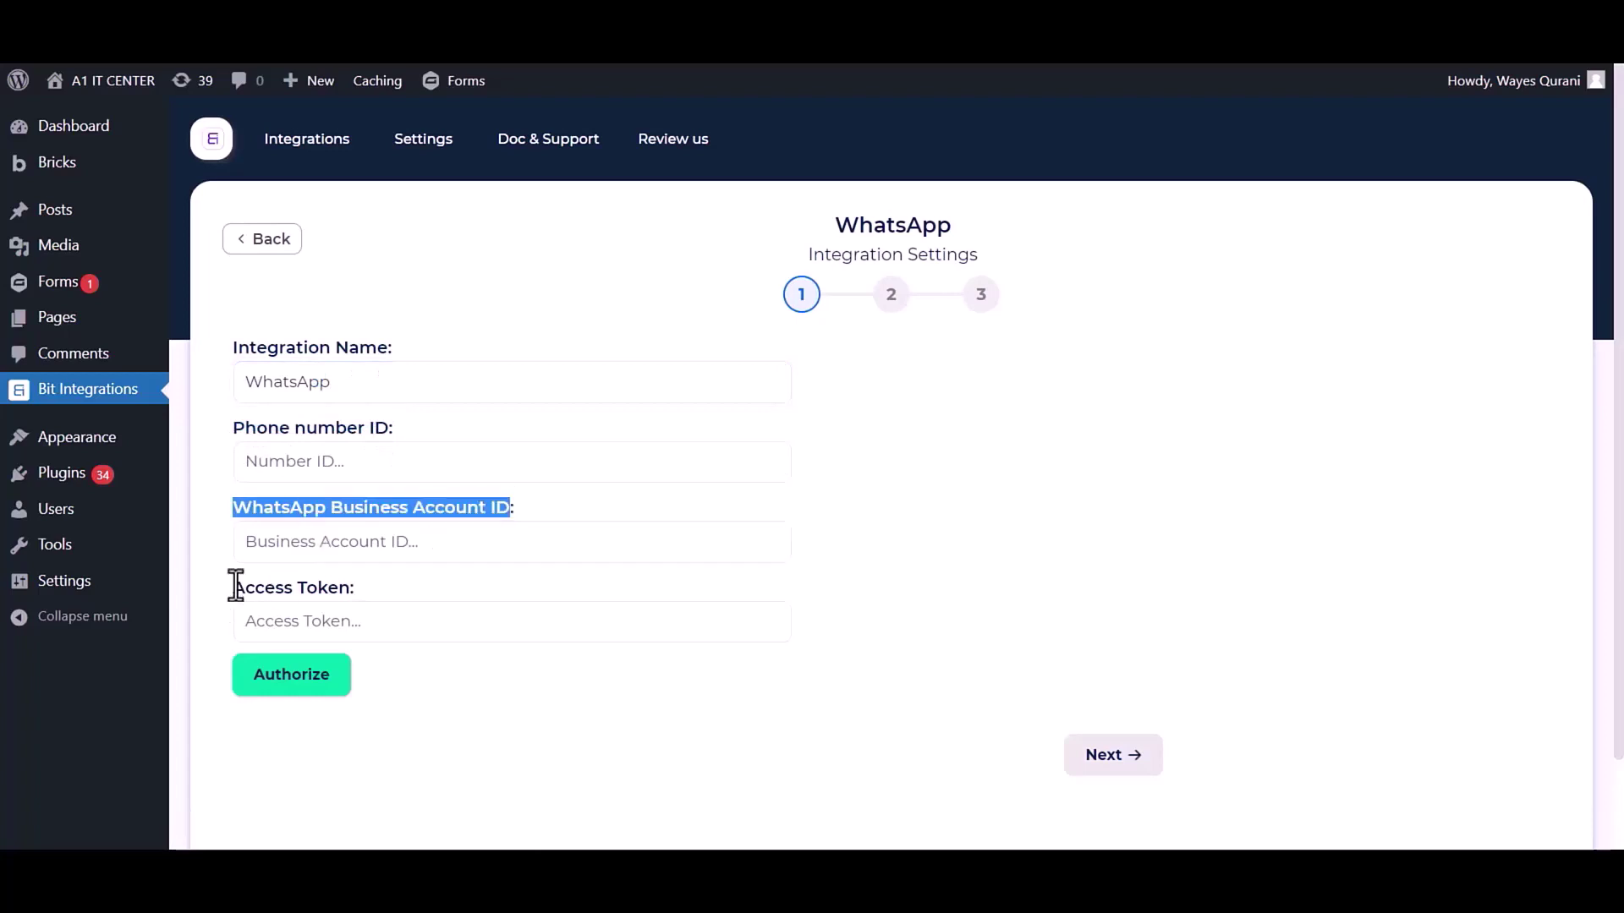
{"action": "left_click_drag", "start_coordinate": [236, 586], "coordinate": [350, 590]}
- Begin a new Meta app with the Other use case and Business app type
{"action": "left_click", "coordinate": [511, 689]}
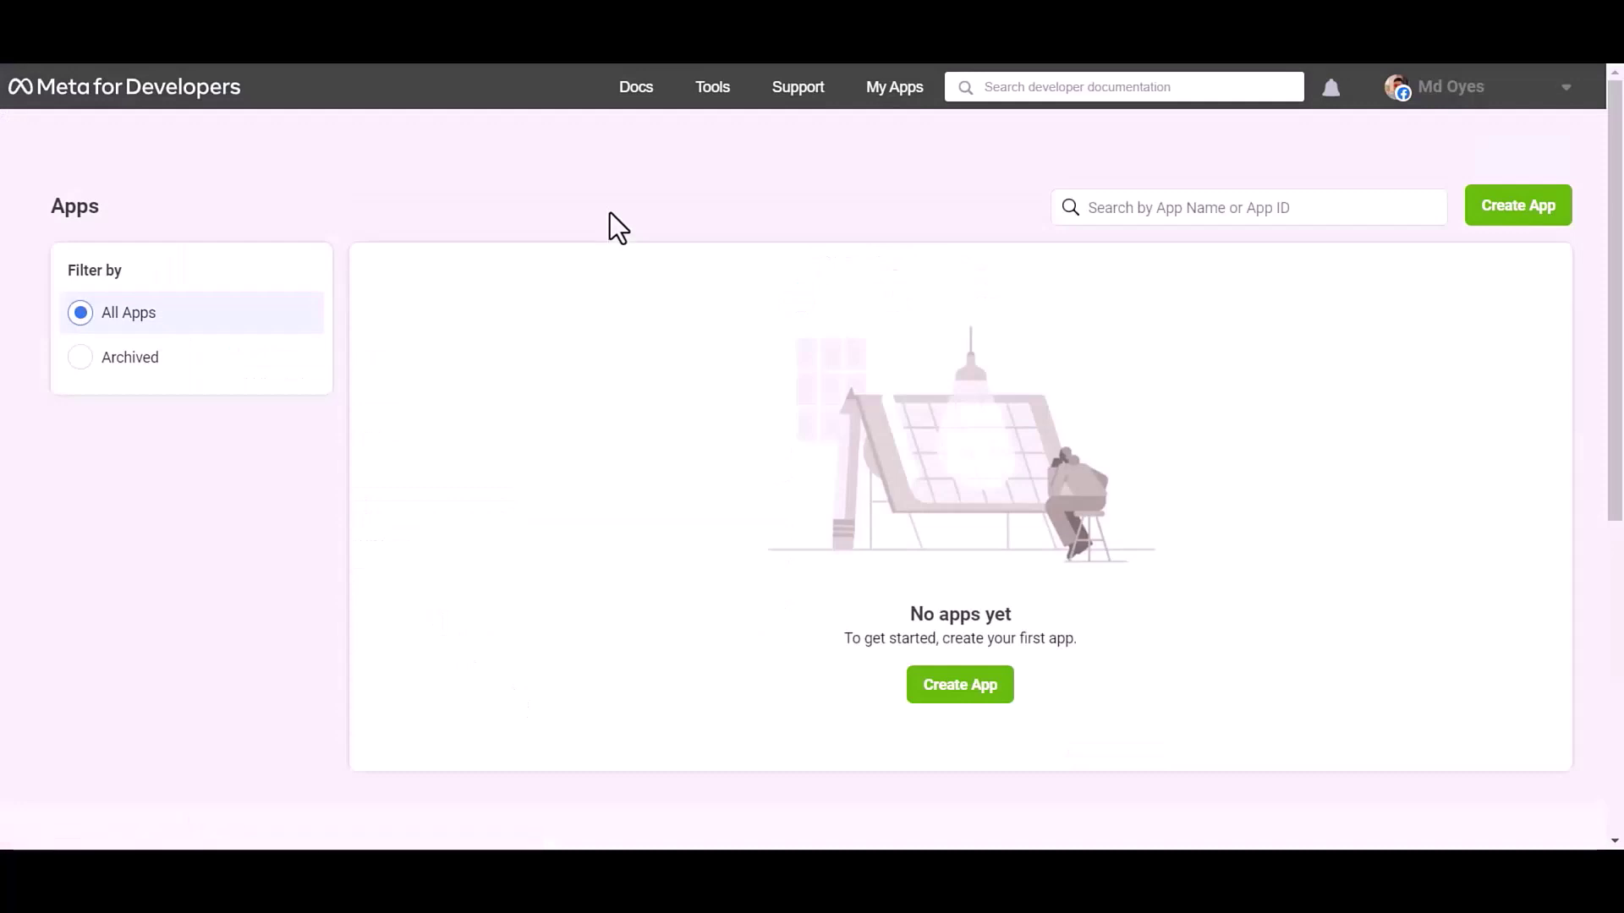
{"action": "left_click", "coordinate": [1522, 213]}
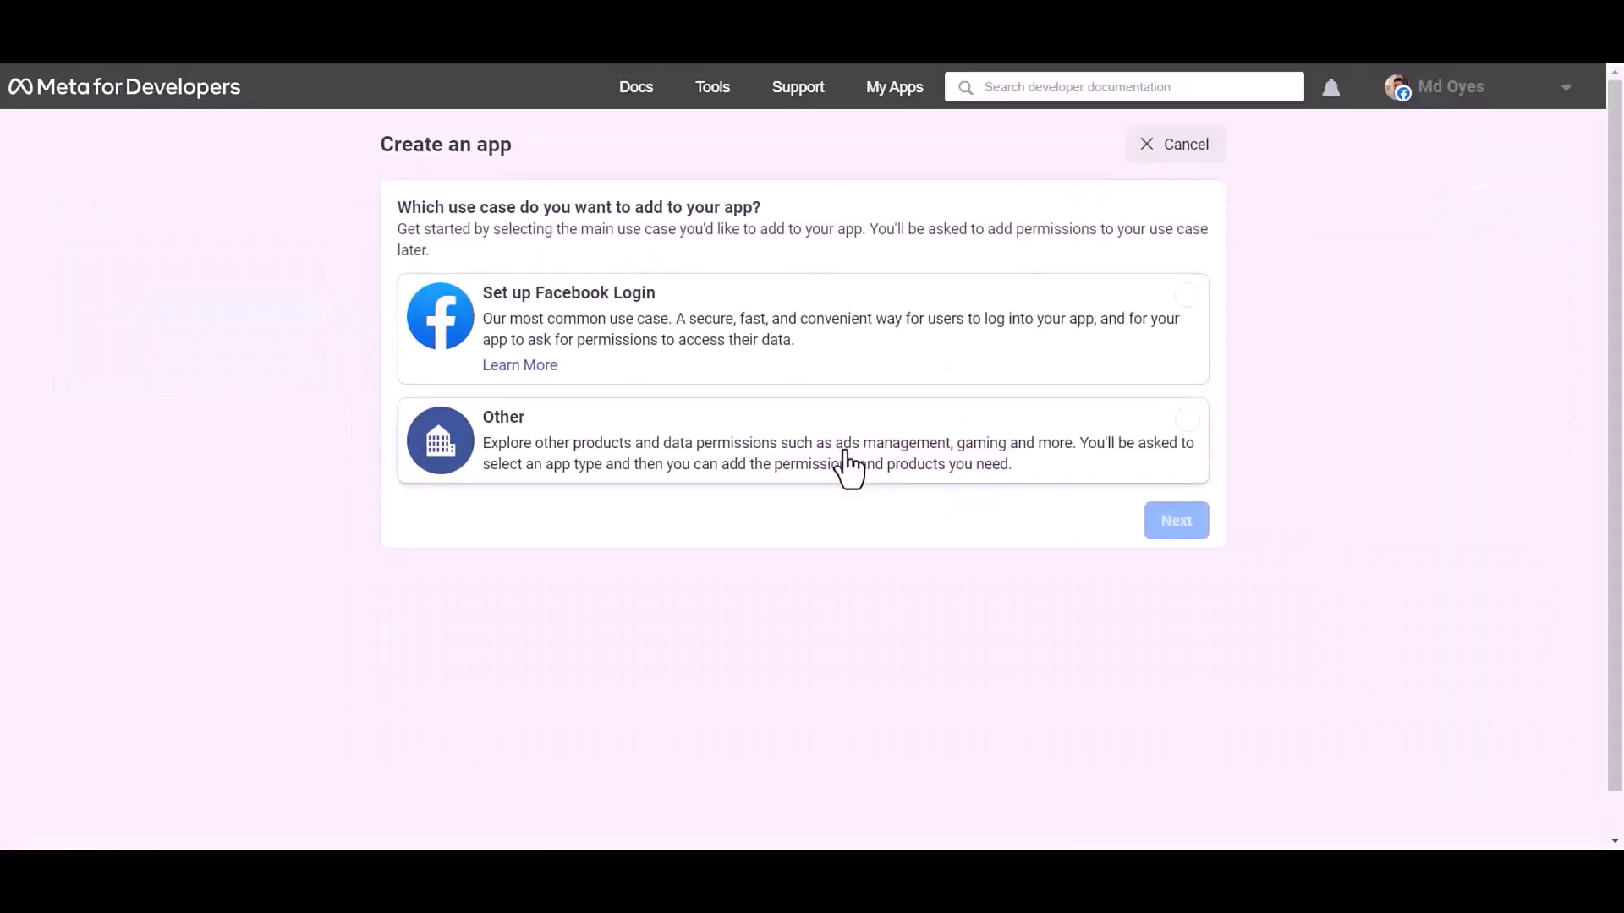
{"action": "left_click", "coordinate": [848, 467]}
{"action": "left_click", "coordinate": [1179, 523]}
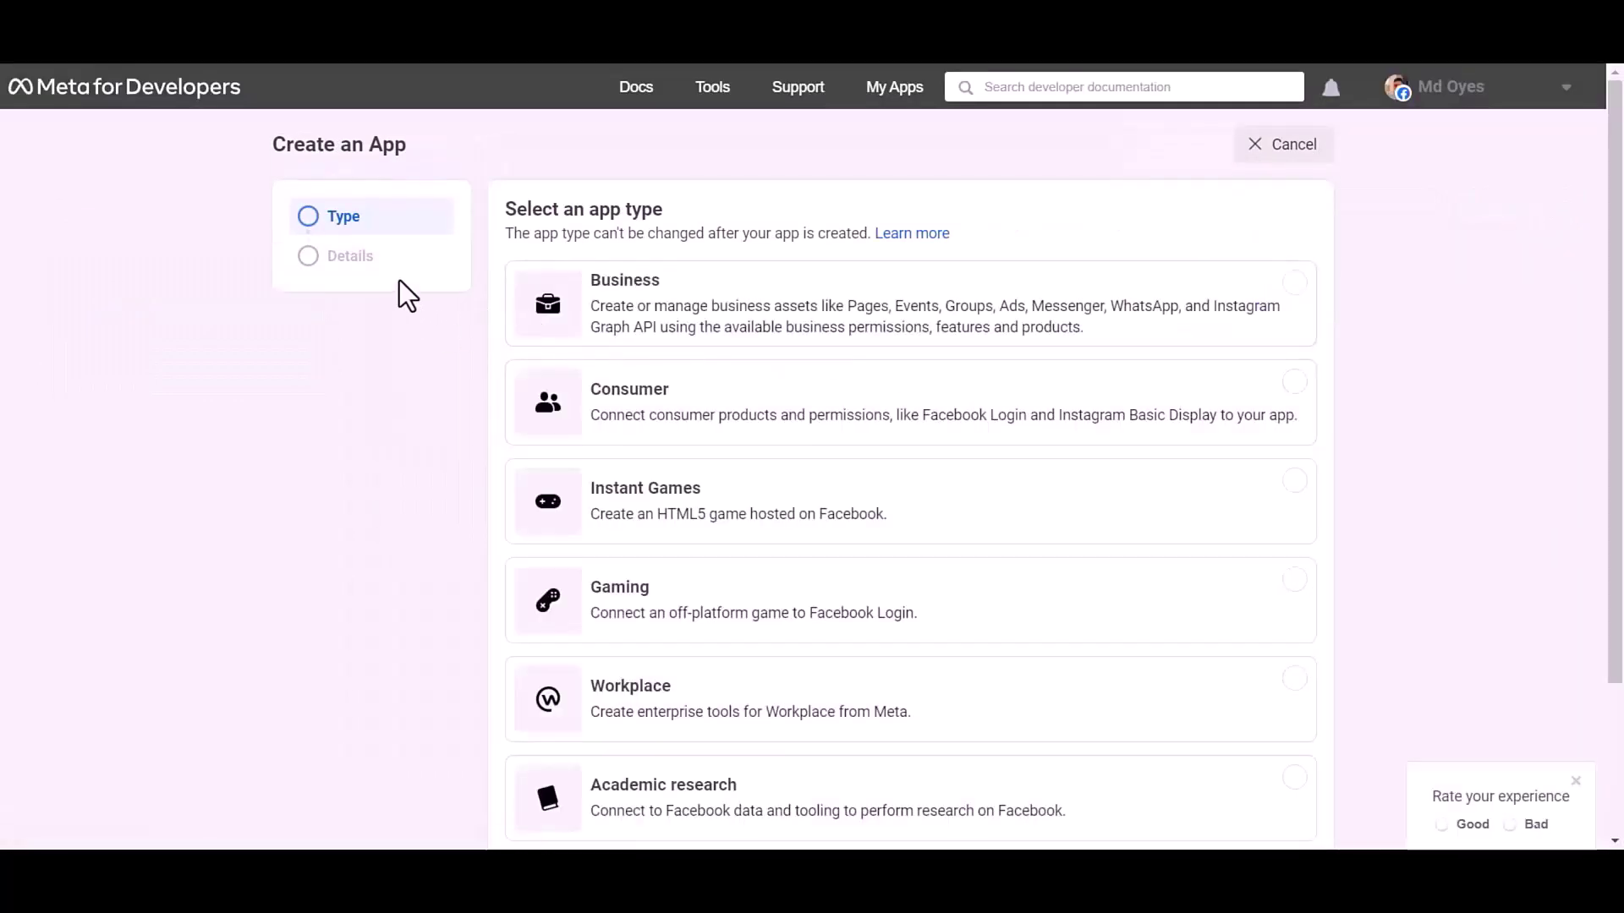
{"action": "left_click", "coordinate": [1155, 323]}
{"action": "scroll", "coordinate": [1162, 325], "scroll_direction": "down", "scroll_amount": 2}
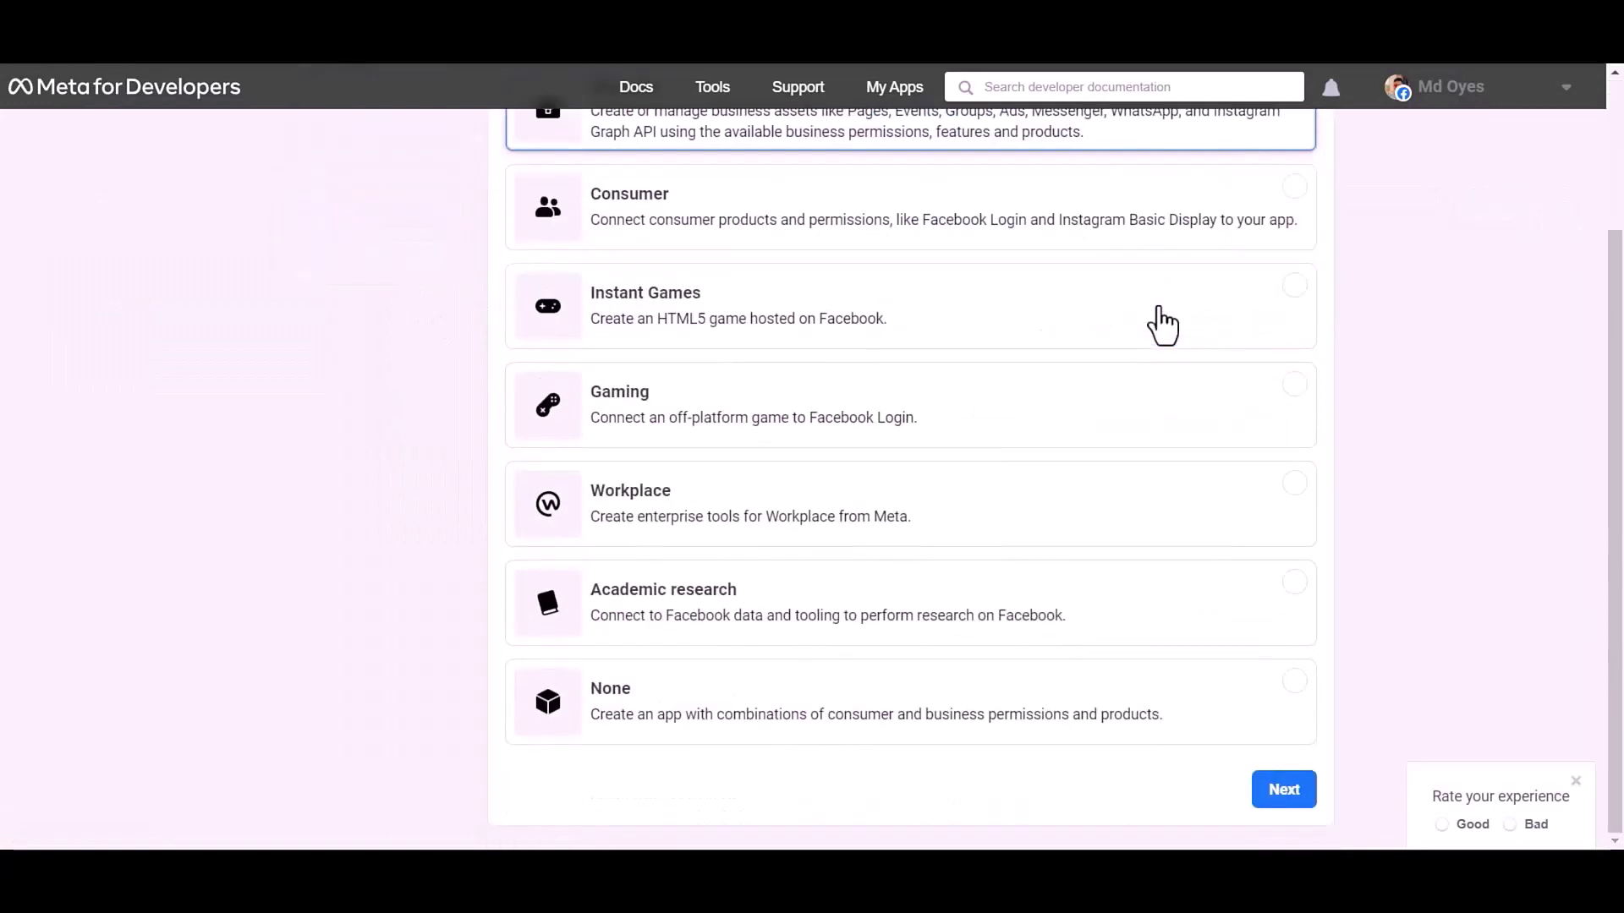
{"action": "left_click", "coordinate": [1279, 802]}
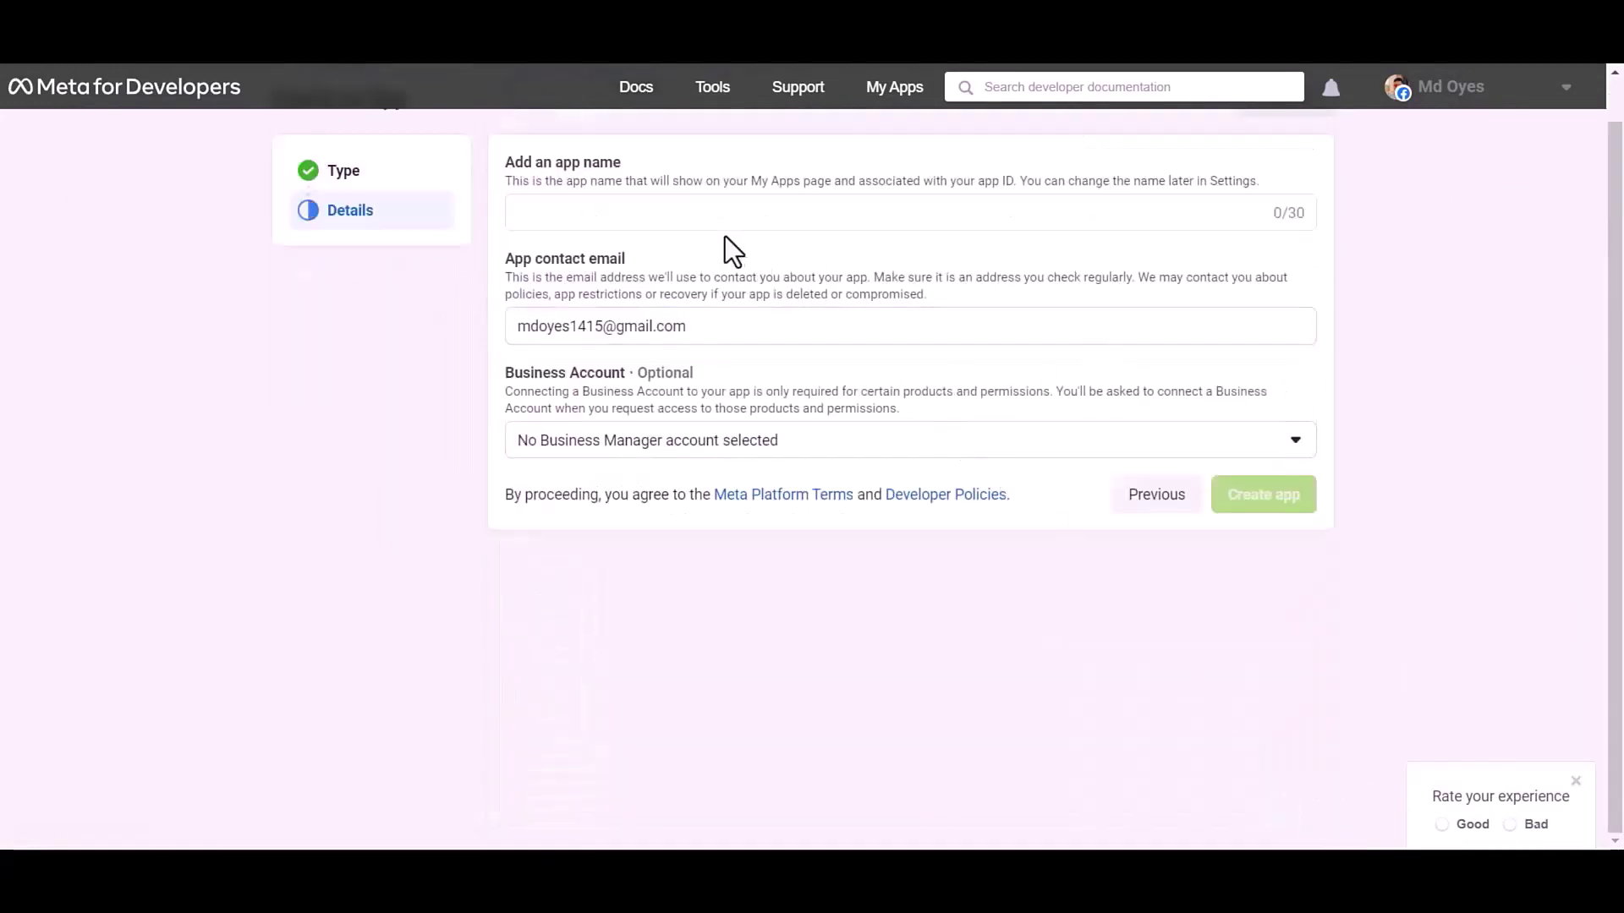
- Name the app 'Bit Integrations' and submit it for creation, reaching the password prompt
{"action": "left_click", "coordinate": [656, 212]}
{"action": "type", "text": "Bit Integrations"}
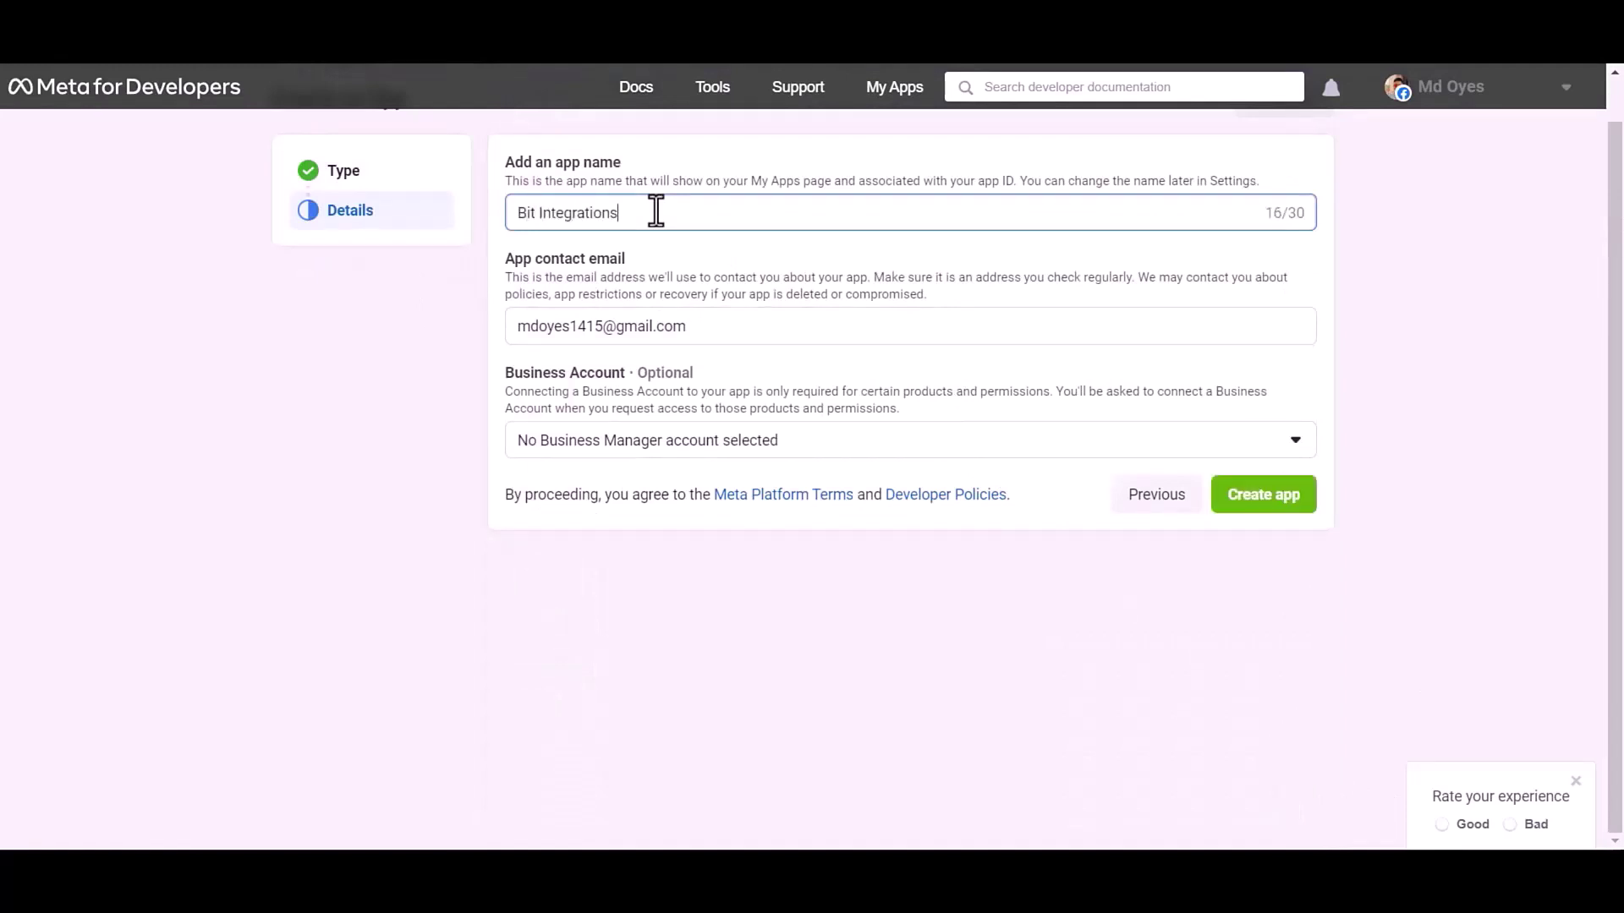
{"action": "left_click", "coordinate": [1258, 496]}
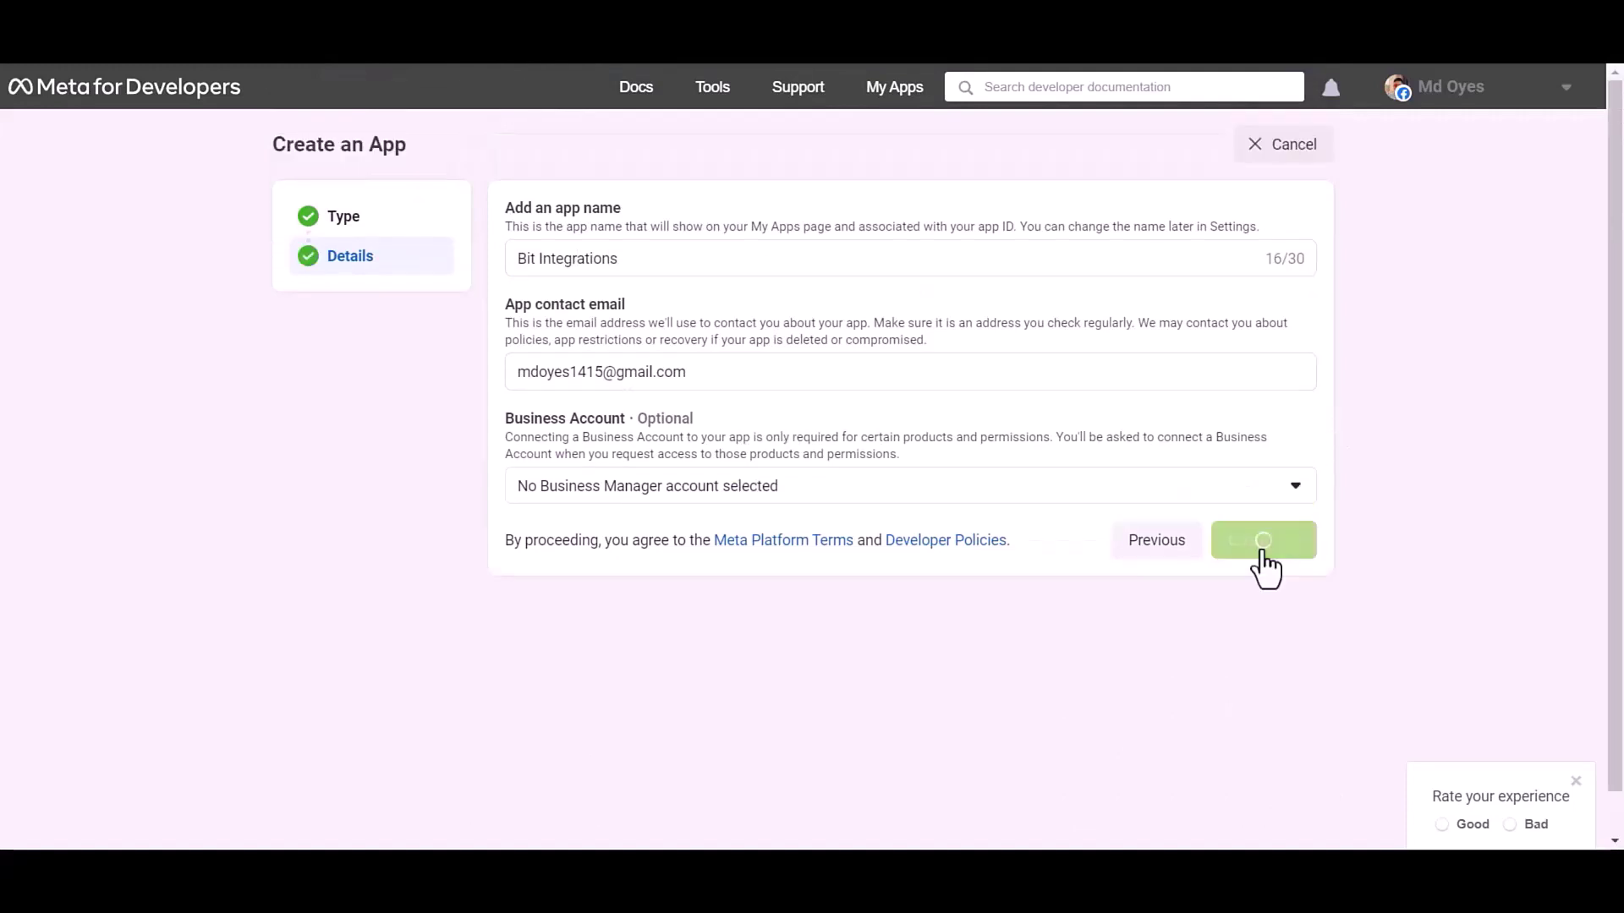
{"action": "left_click", "coordinate": [758, 405]}
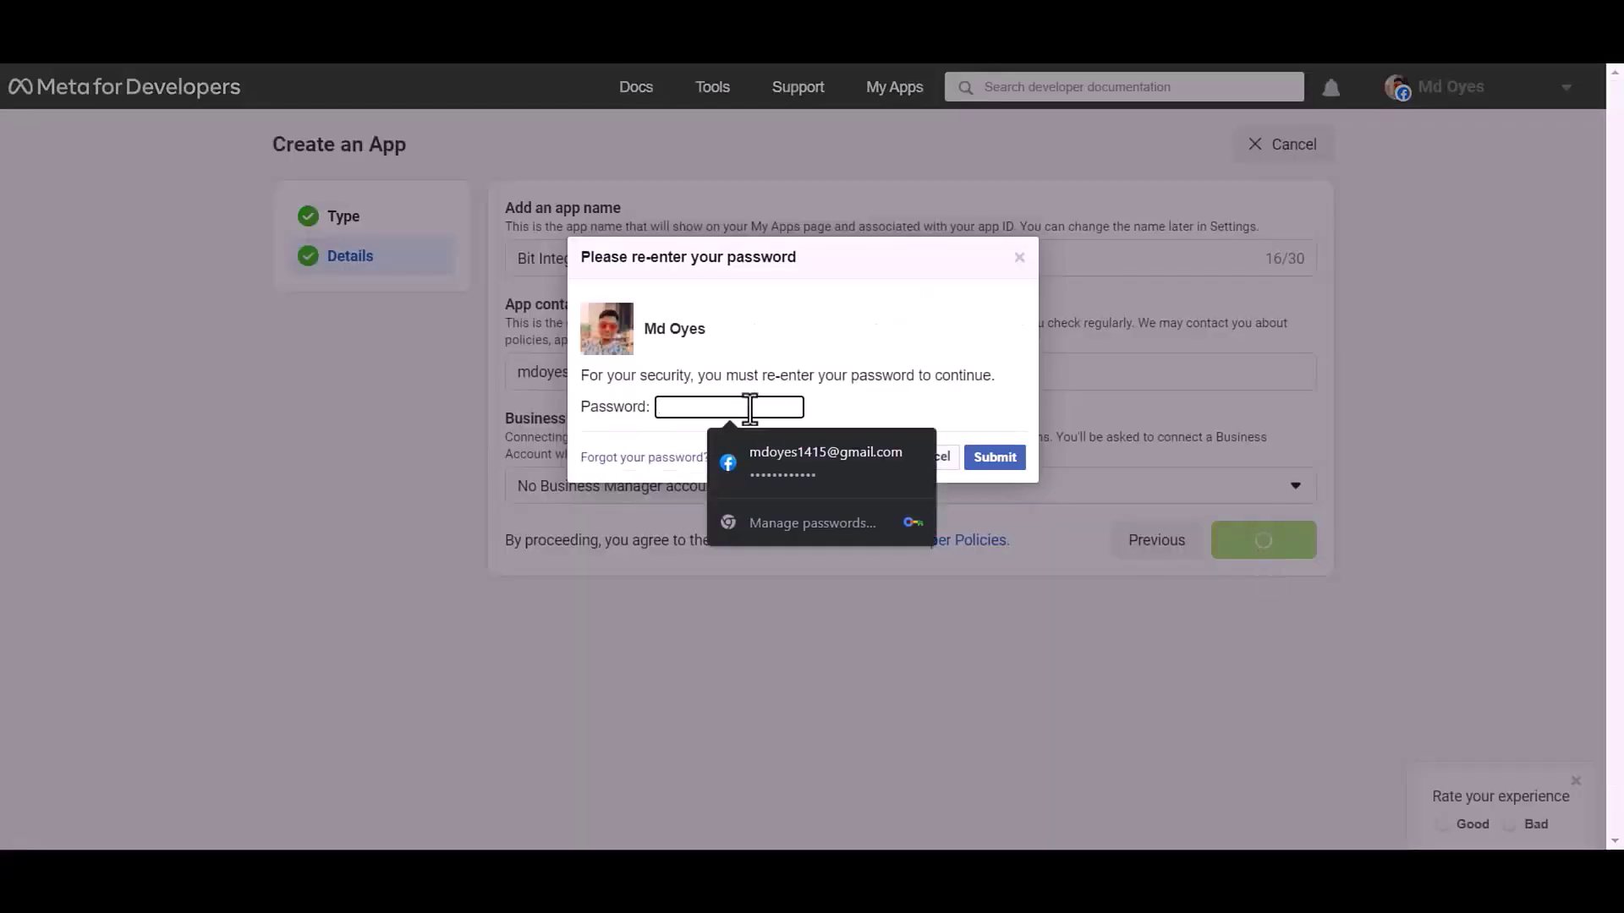
- Confirm the password, add the WhatsApp product with Test Business, and reach Getting started
{"action": "left_click", "coordinate": [769, 463]}
{"action": "key", "text": "Return"}
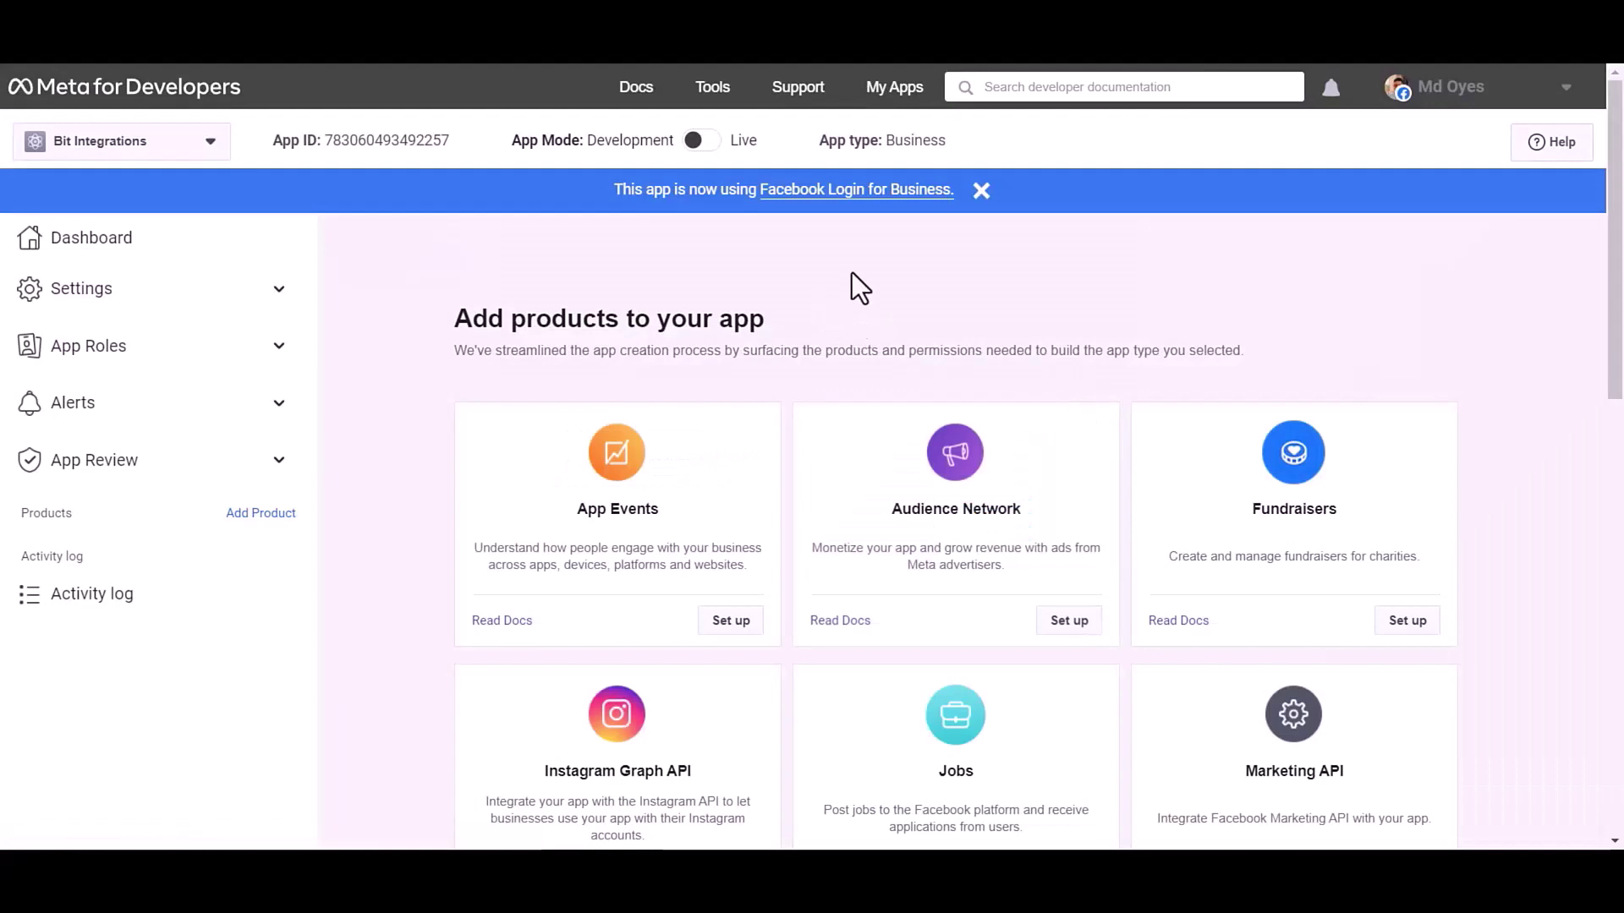
{"action": "scroll", "coordinate": [879, 267], "scroll_direction": "down", "scroll_amount": 3}
{"action": "scroll", "coordinate": [879, 265], "scroll_direction": "down", "scroll_amount": 2}
{"action": "scroll", "coordinate": [888, 271], "scroll_direction": "down", "scroll_amount": 3}
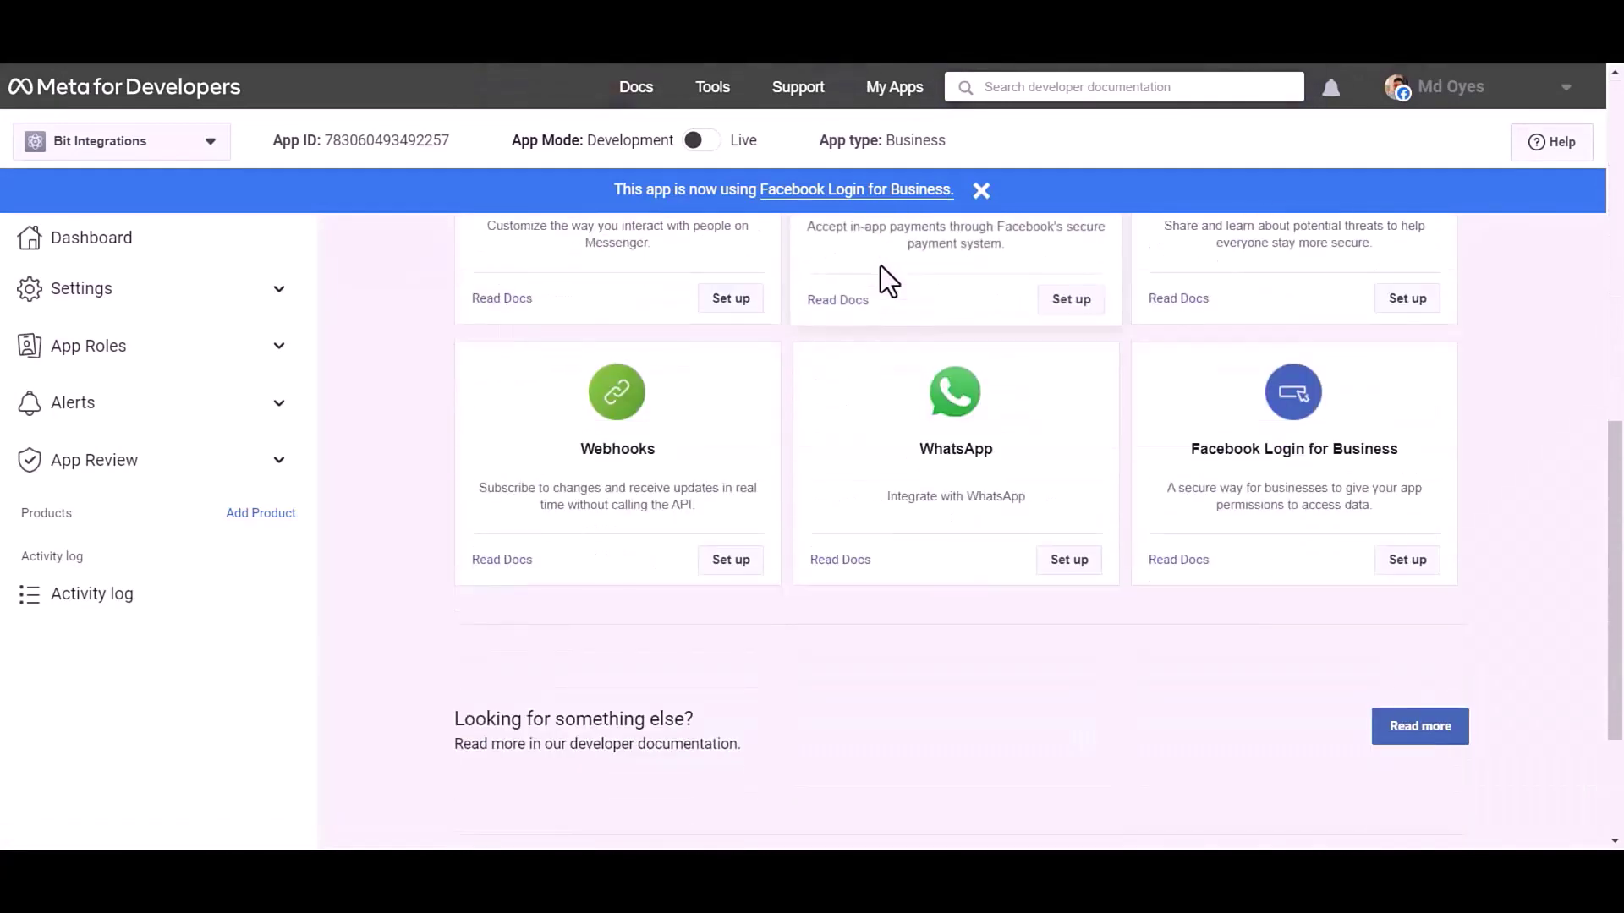
{"action": "left_click", "coordinate": [1067, 575]}
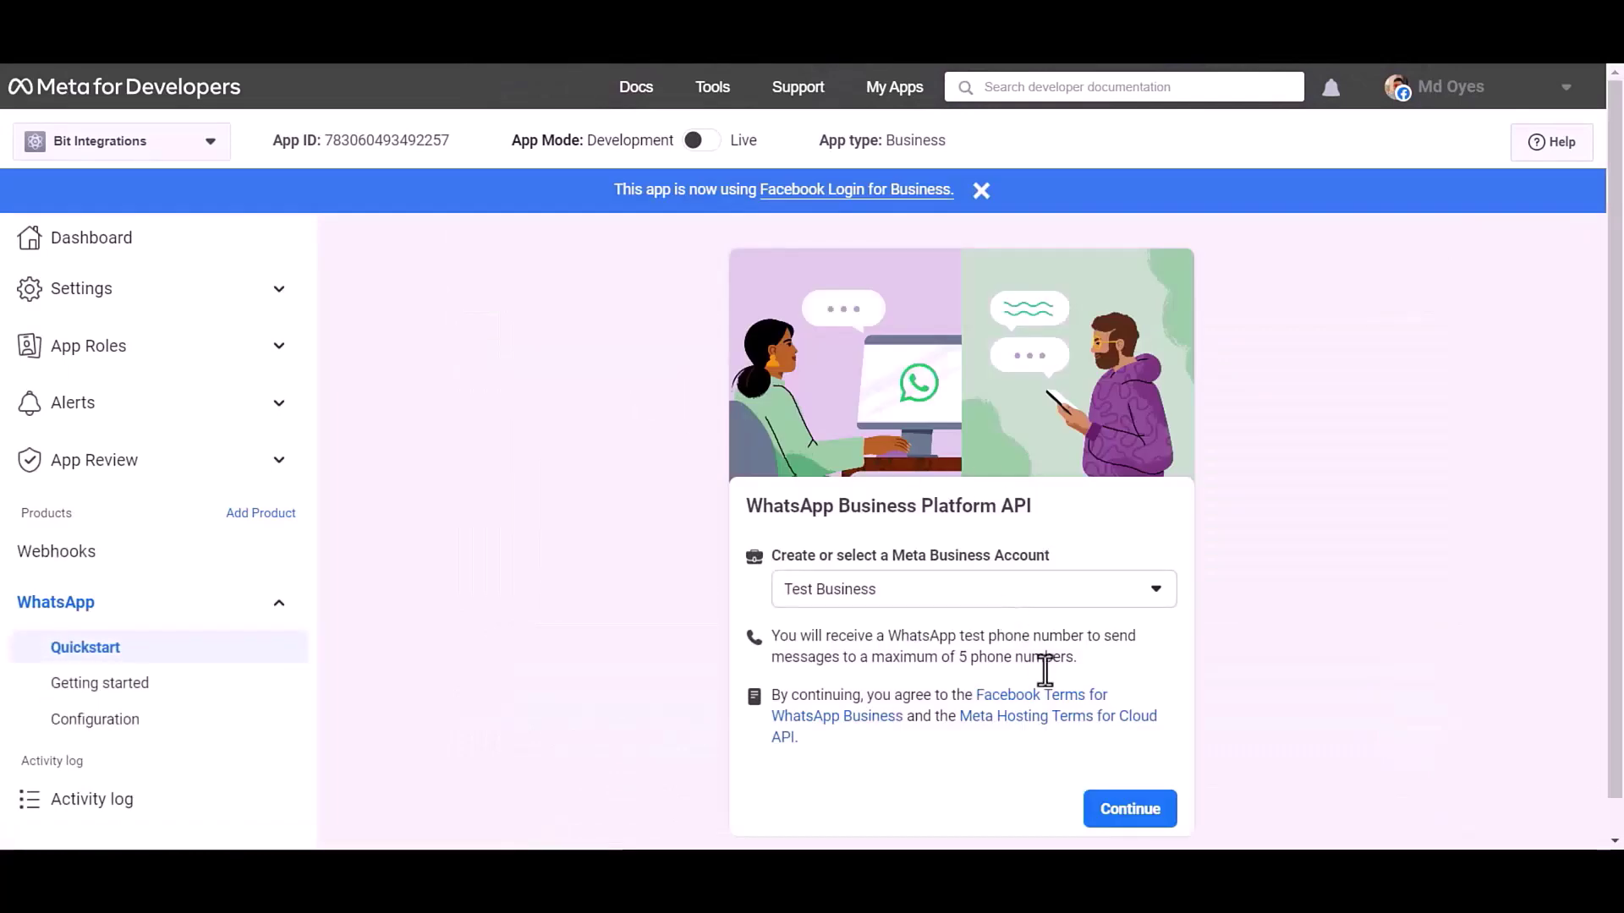
{"action": "left_click", "coordinate": [1129, 811]}
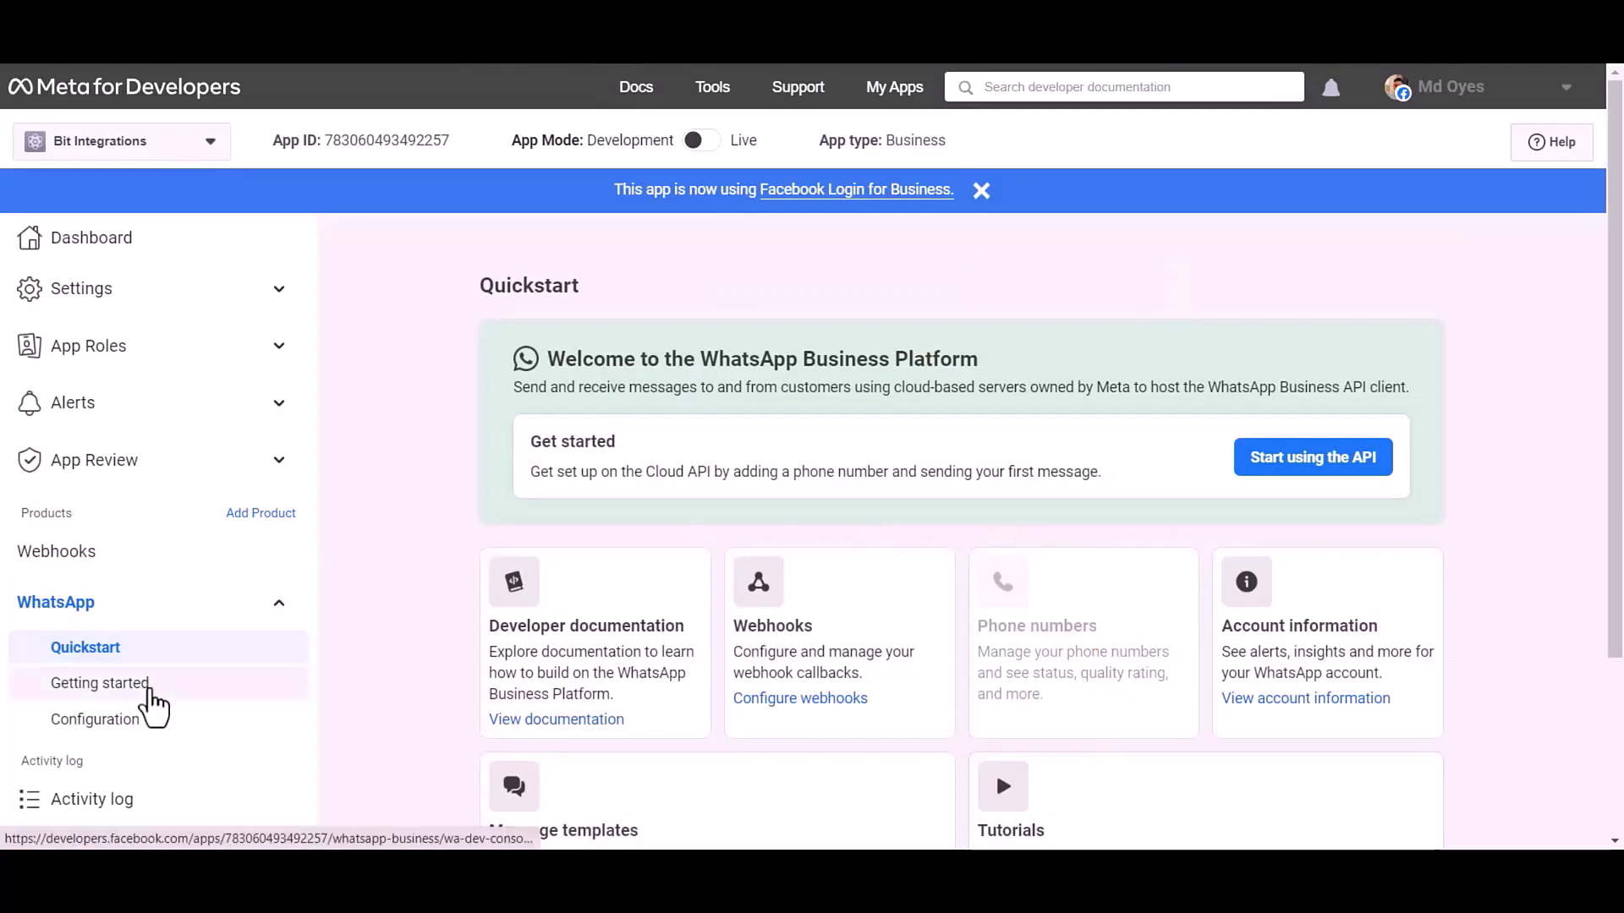
{"action": "left_click", "coordinate": [148, 693]}
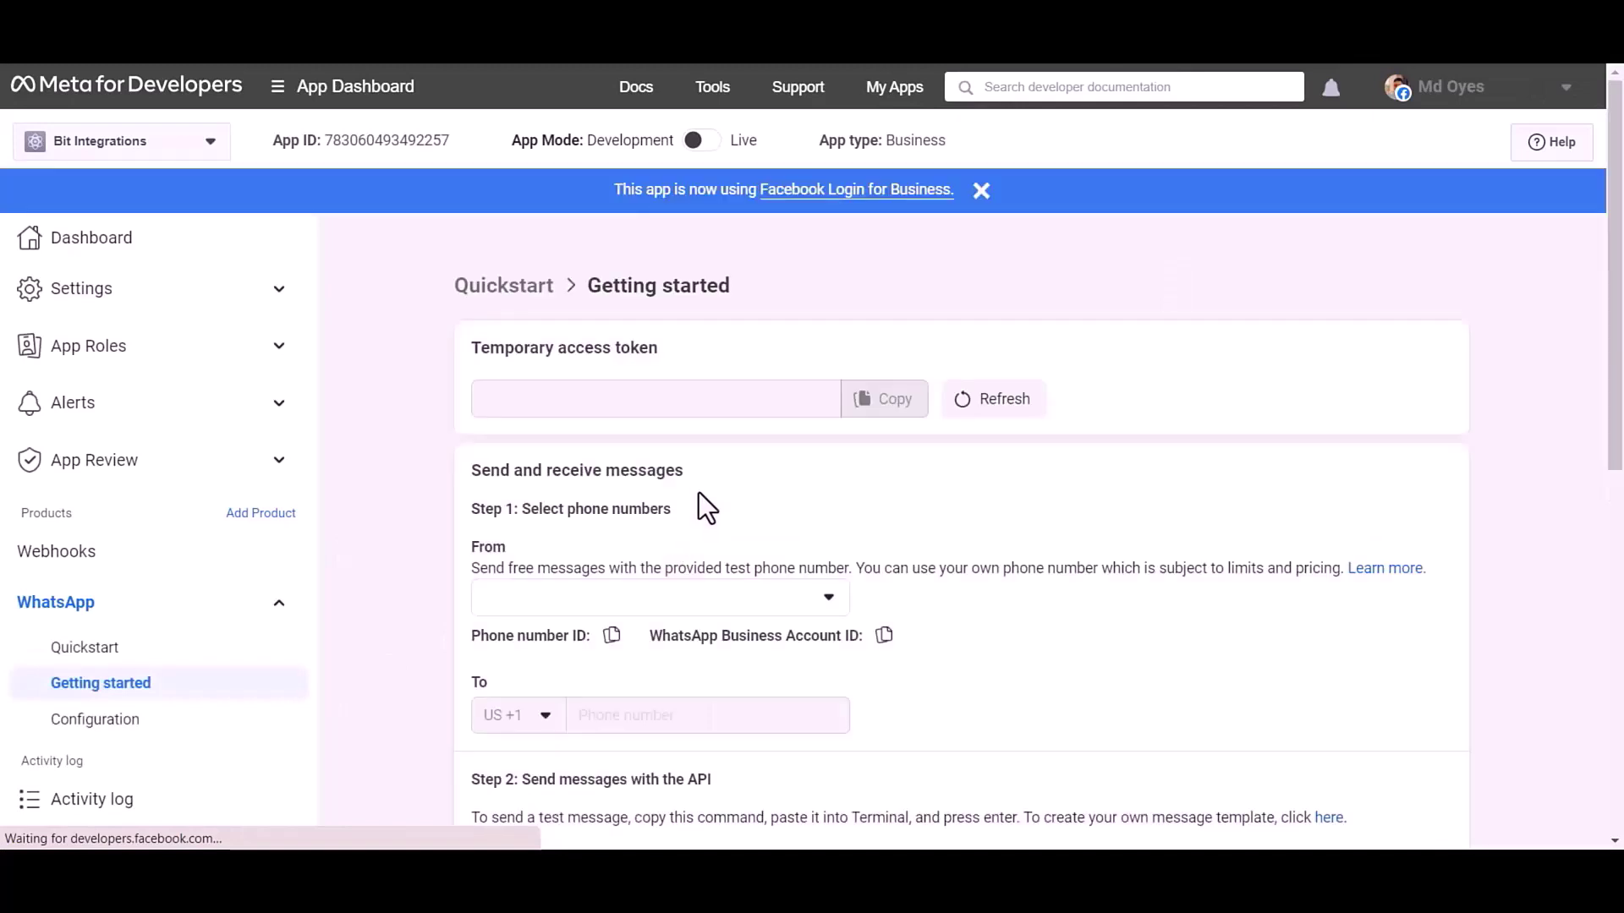
{"action": "scroll", "coordinate": [699, 492], "scroll_direction": "down", "scroll_amount": 1}
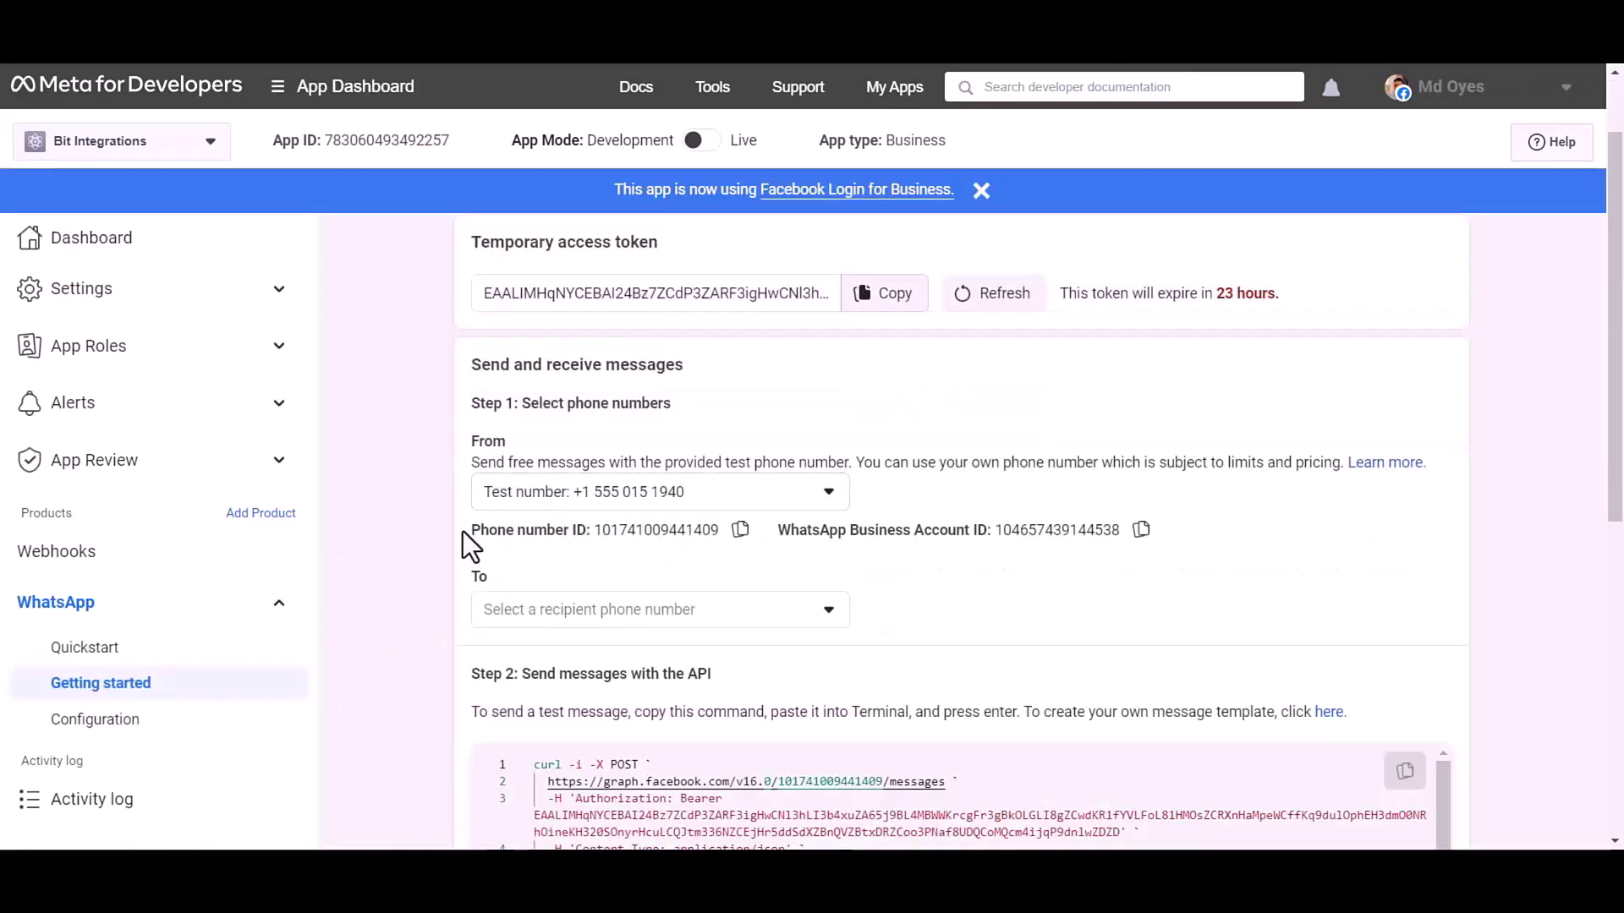
- Copy the test number's phone number ID from Meta into the Bit Integrations form
{"action": "left_click_drag", "start_coordinate": [463, 532], "coordinate": [590, 535]}
{"action": "left_click_drag", "start_coordinate": [774, 530], "coordinate": [986, 533]}
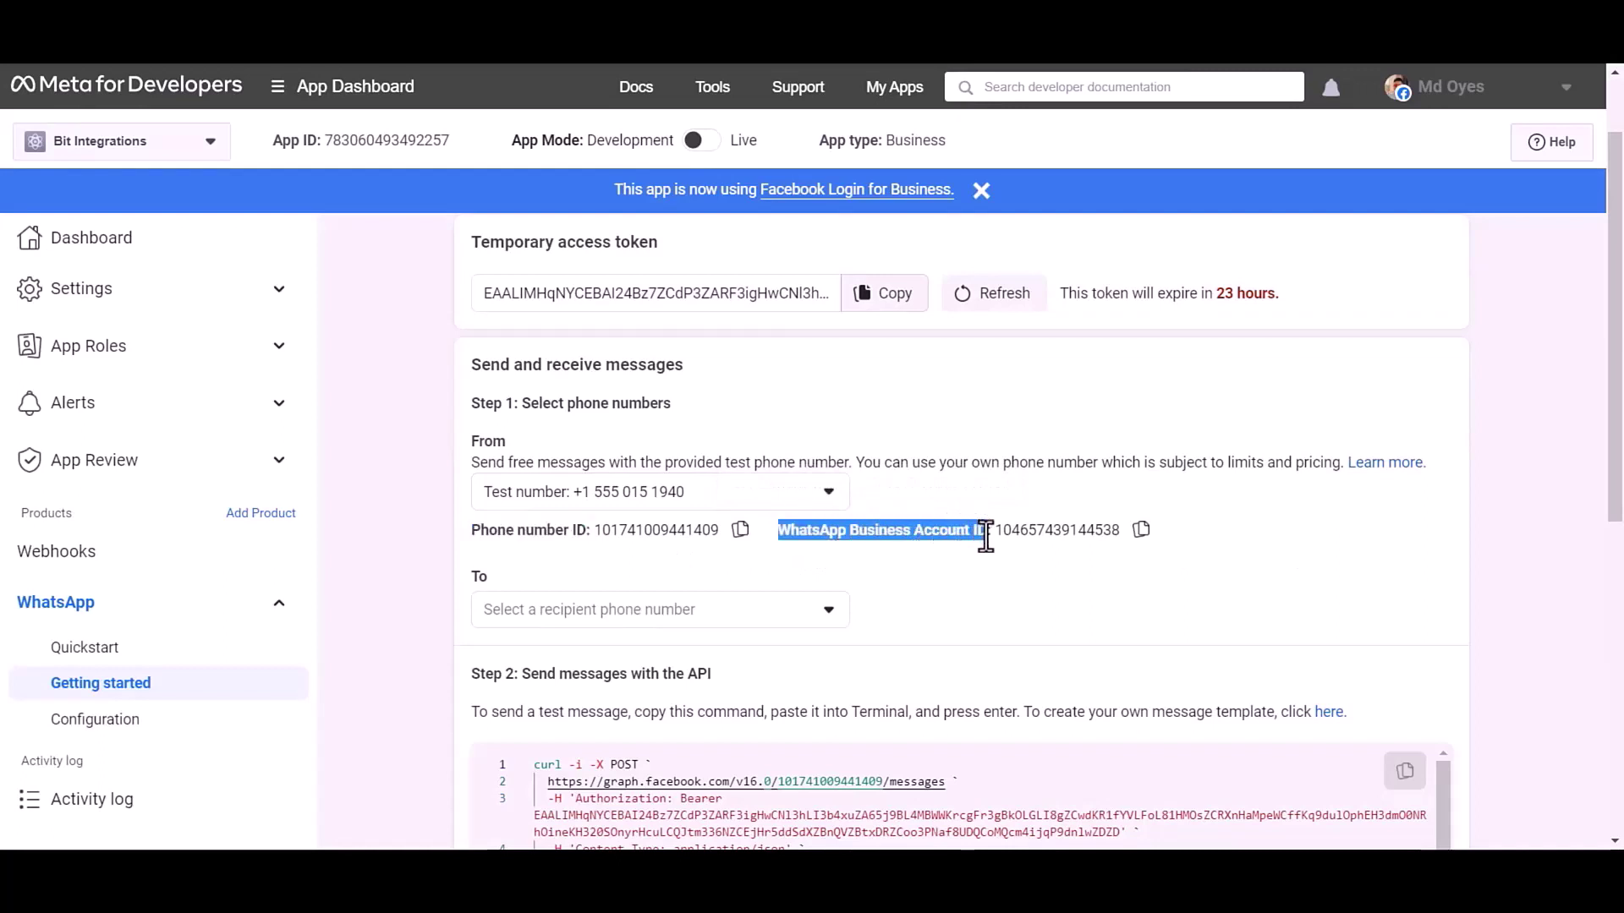
{"action": "left_click", "coordinate": [1066, 568]}
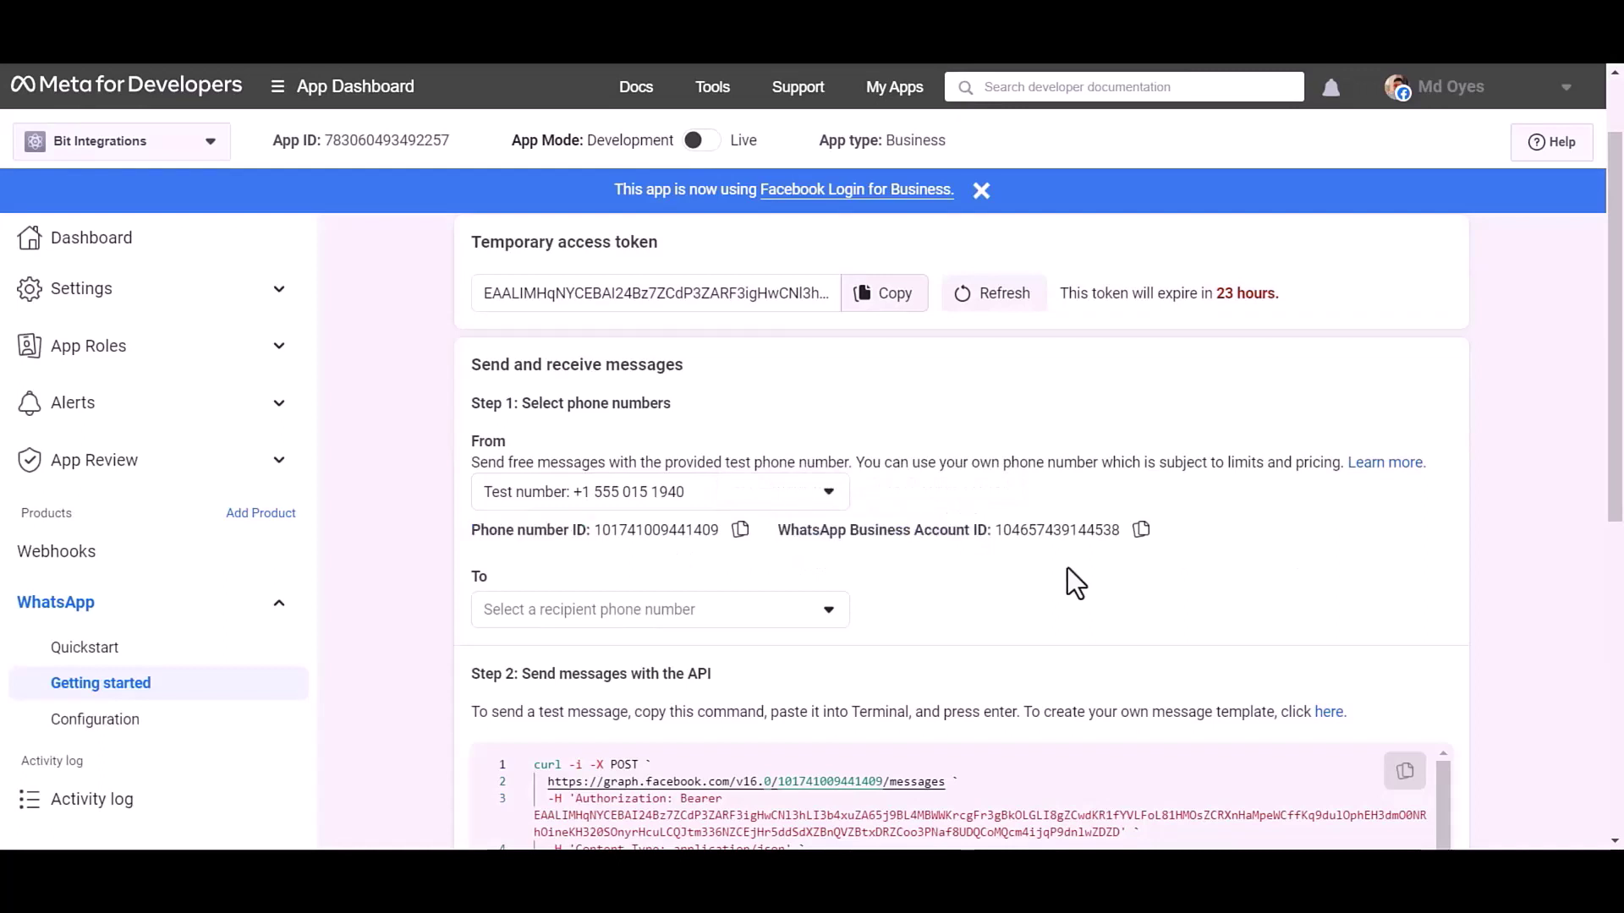
{"action": "left_click", "coordinate": [749, 539]}
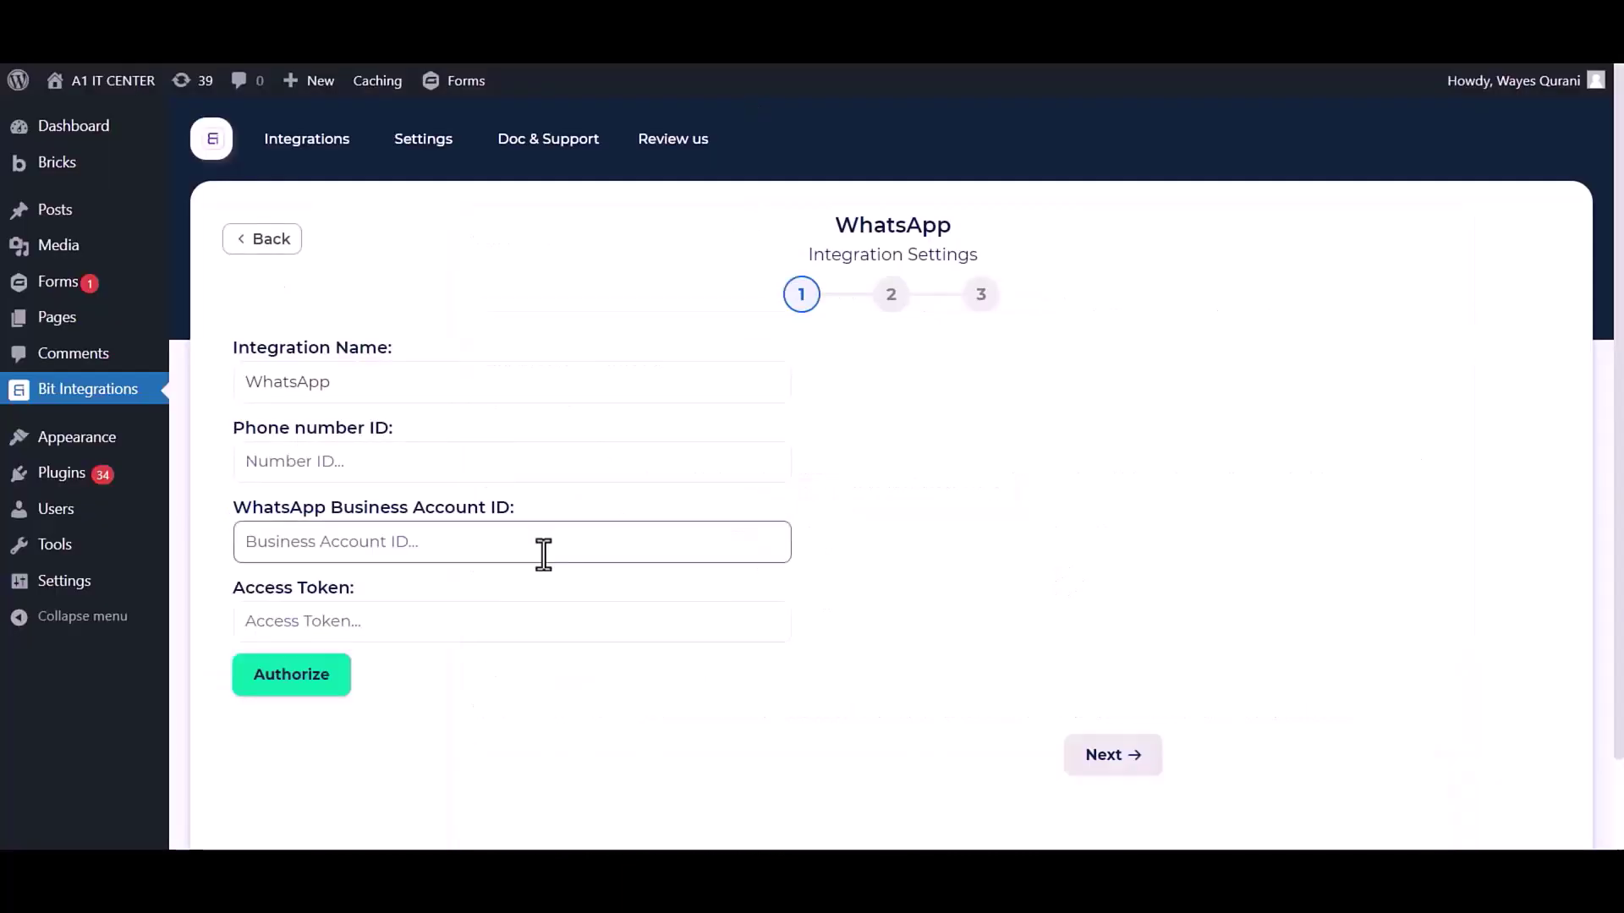
{"action": "left_click", "coordinate": [529, 476]}
{"action": "key", "text": "ctrl+v"}
{"action": "key", "text": "alt+Tab"}
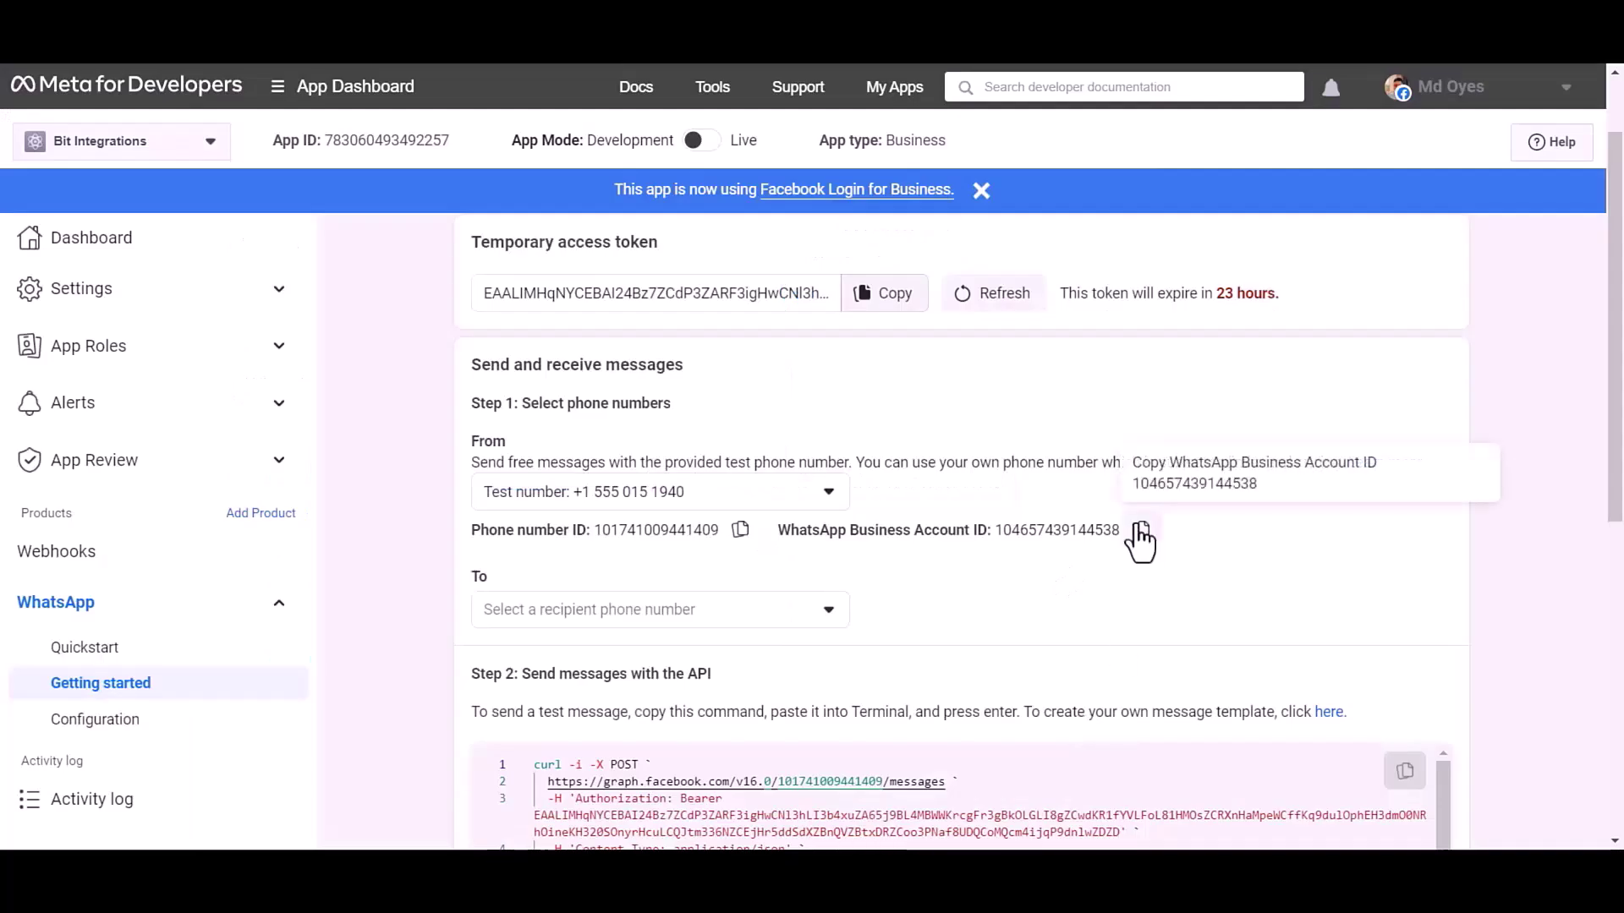
- Copy the WhatsApp Business Account ID from Meta into the Bit Integrations form
{"action": "left_click", "coordinate": [1136, 536]}
{"action": "key", "text": "alt+Tab"}
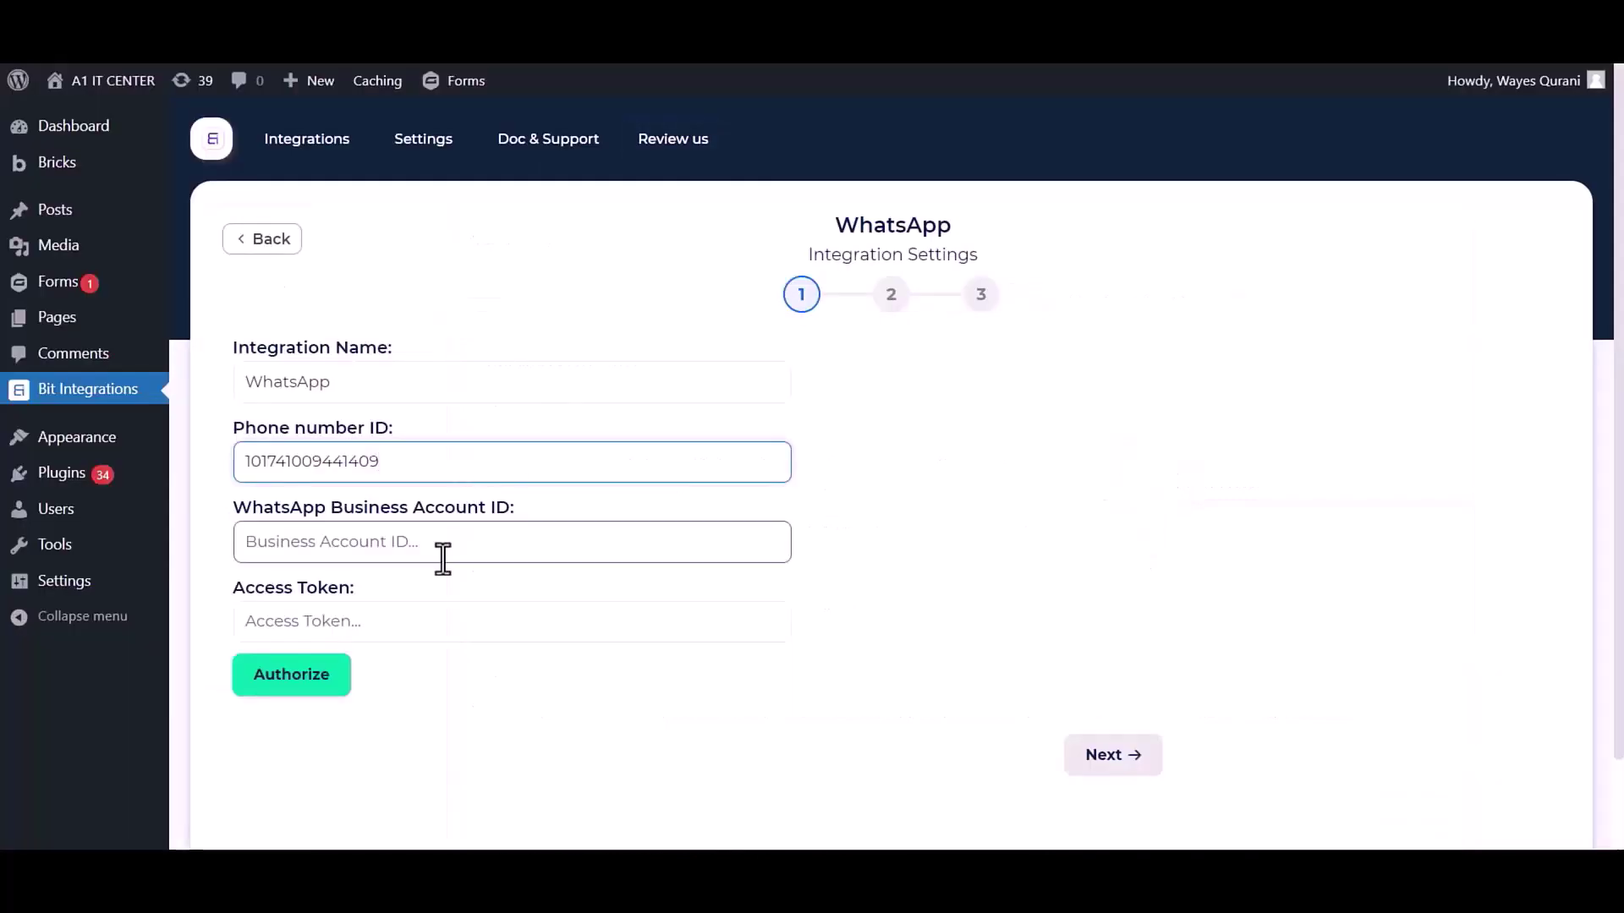
{"action": "left_click", "coordinate": [443, 542]}
{"action": "key", "text": "ctrl+v"}
{"action": "key", "text": "alt+Tab"}
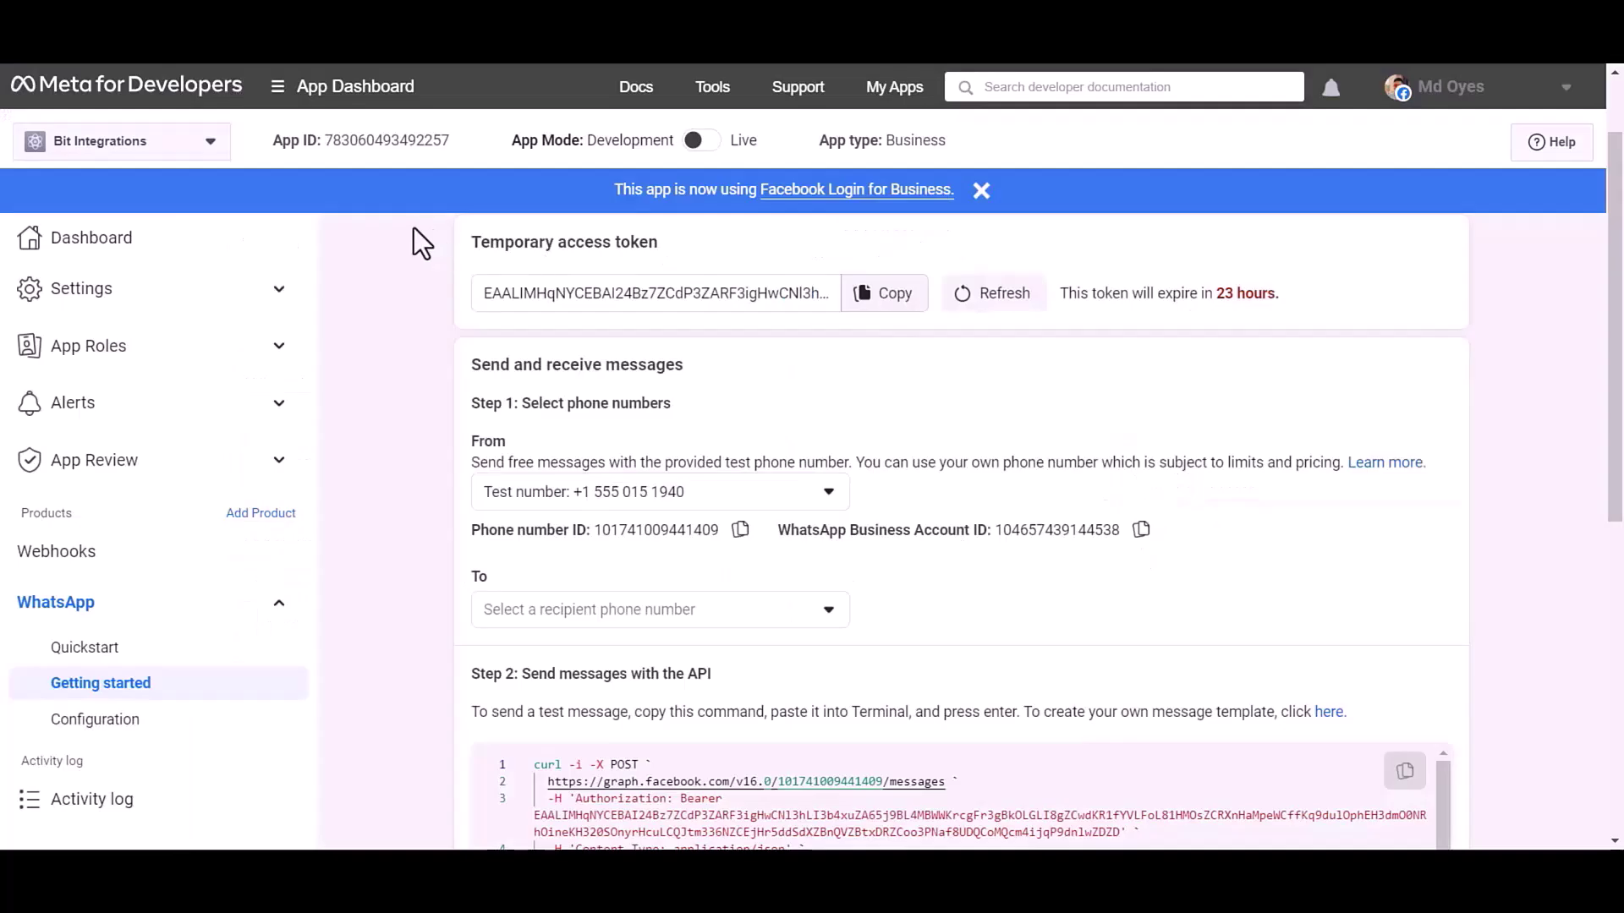
- Note the temporary token's expiry and head to My Apps toward Business Settings
{"action": "left_click_drag", "start_coordinate": [470, 244], "coordinate": [655, 249]}
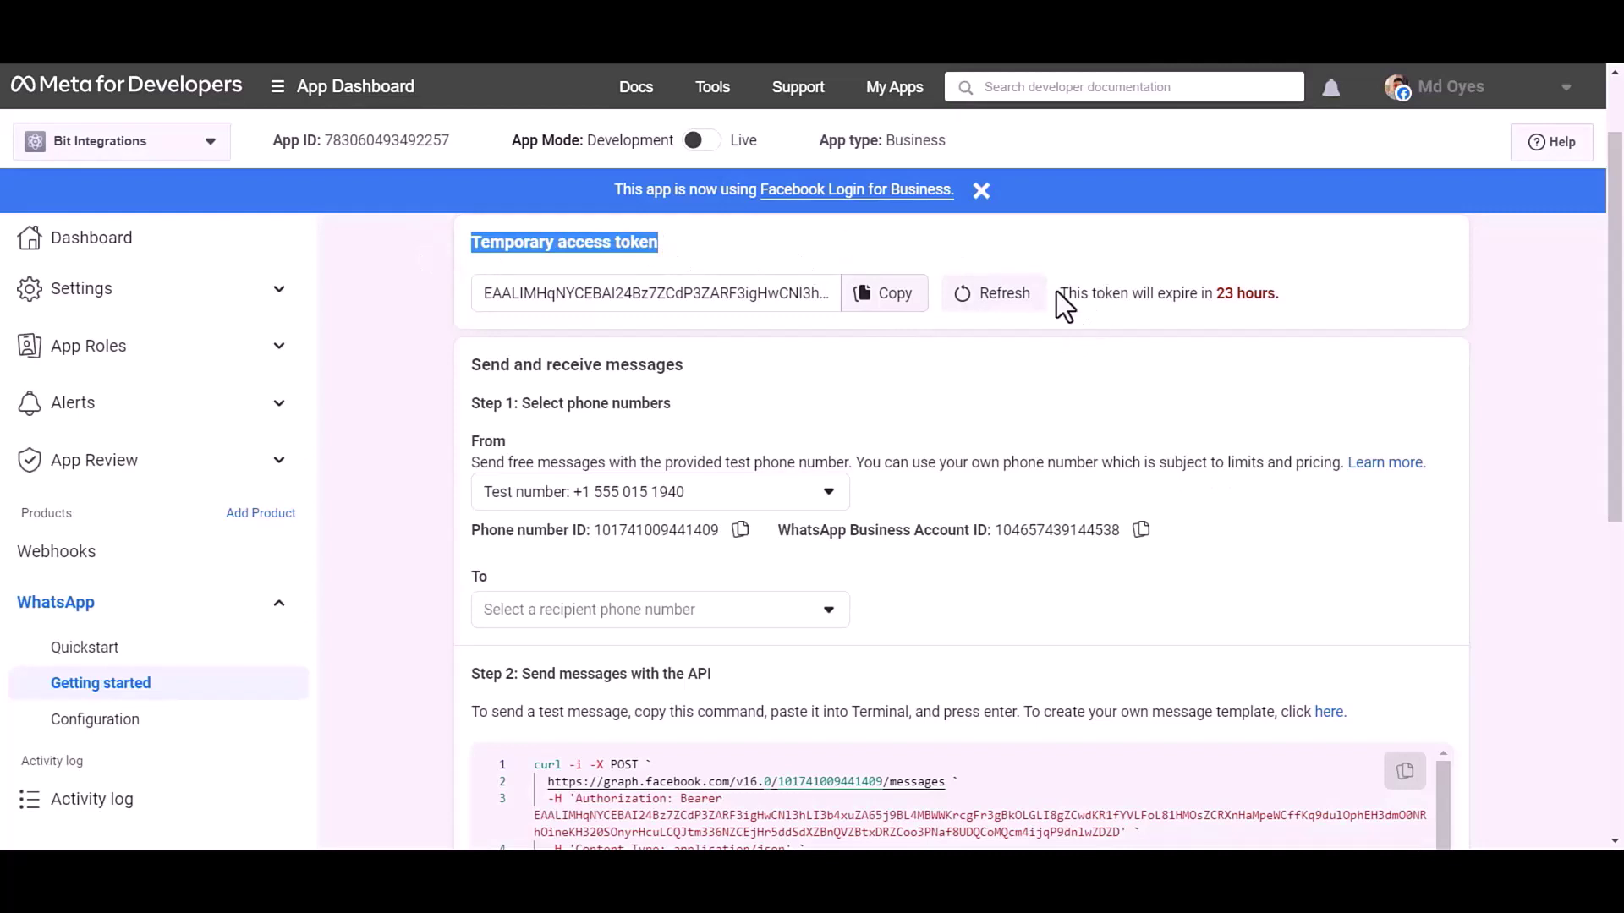
{"action": "left_click_drag", "start_coordinate": [1060, 293], "coordinate": [1284, 293]}
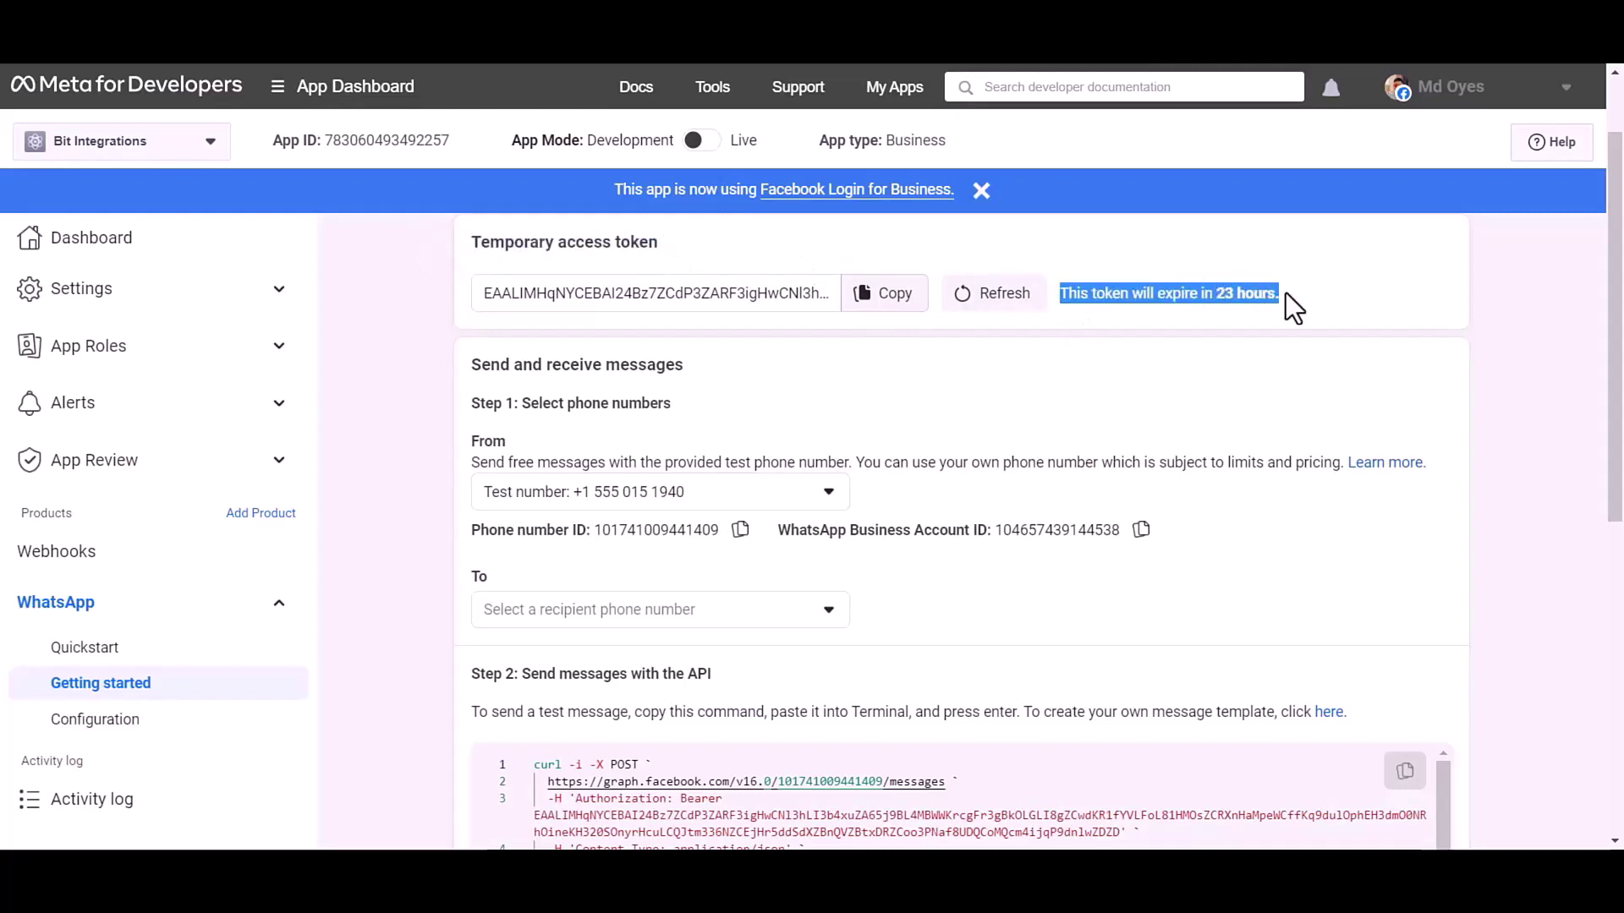
{"action": "left_click", "coordinate": [1351, 296]}
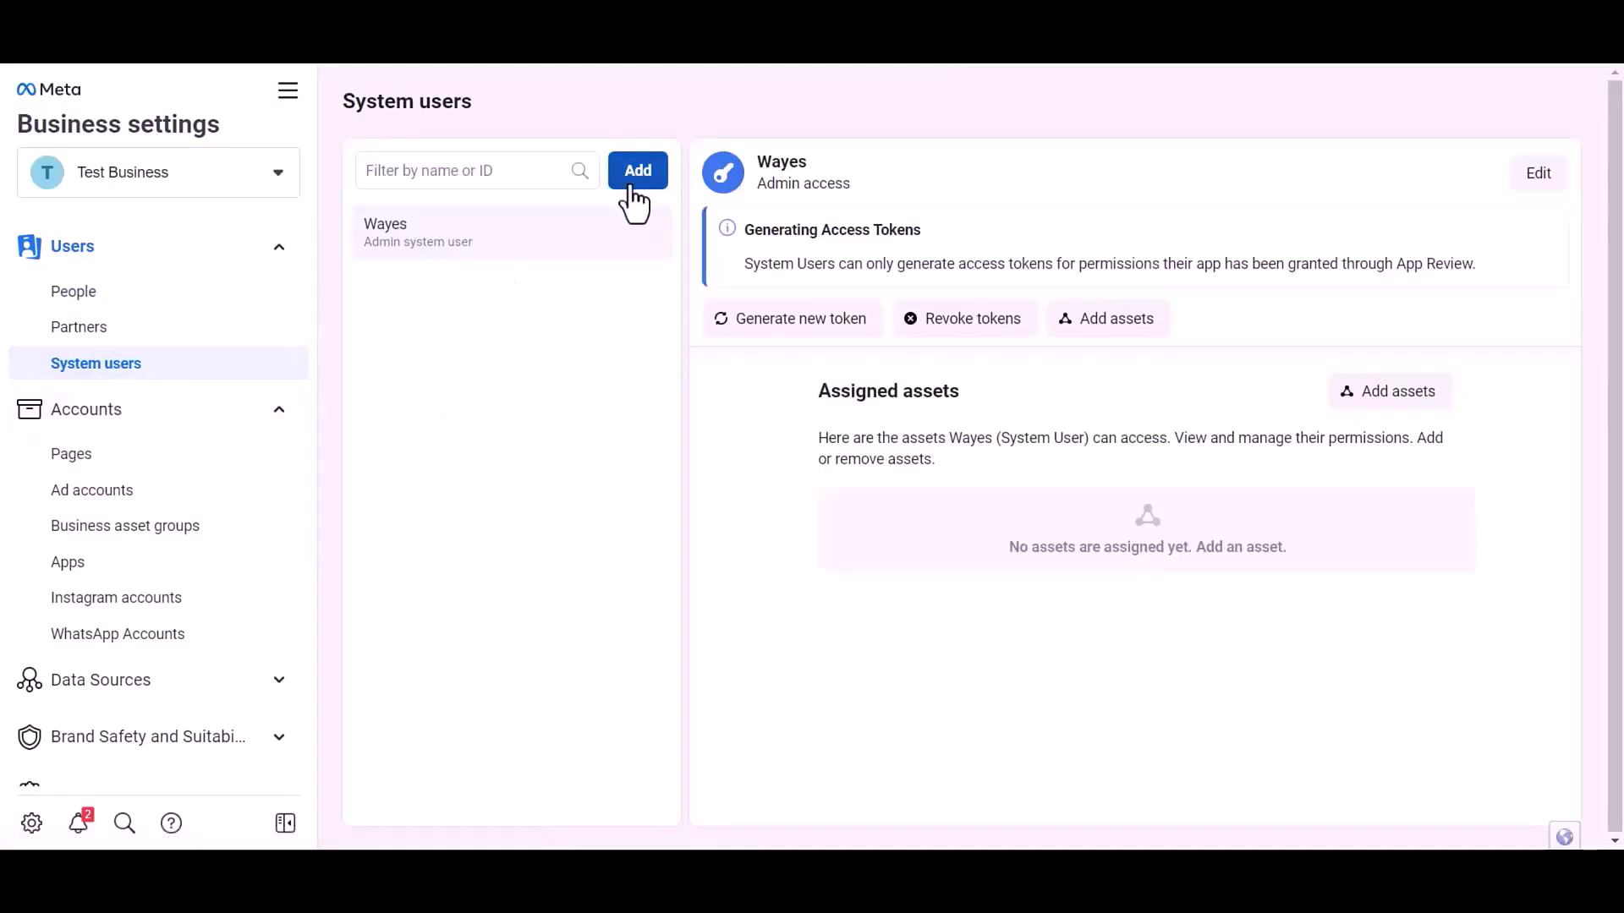
{"action": "left_click", "coordinate": [637, 173]}
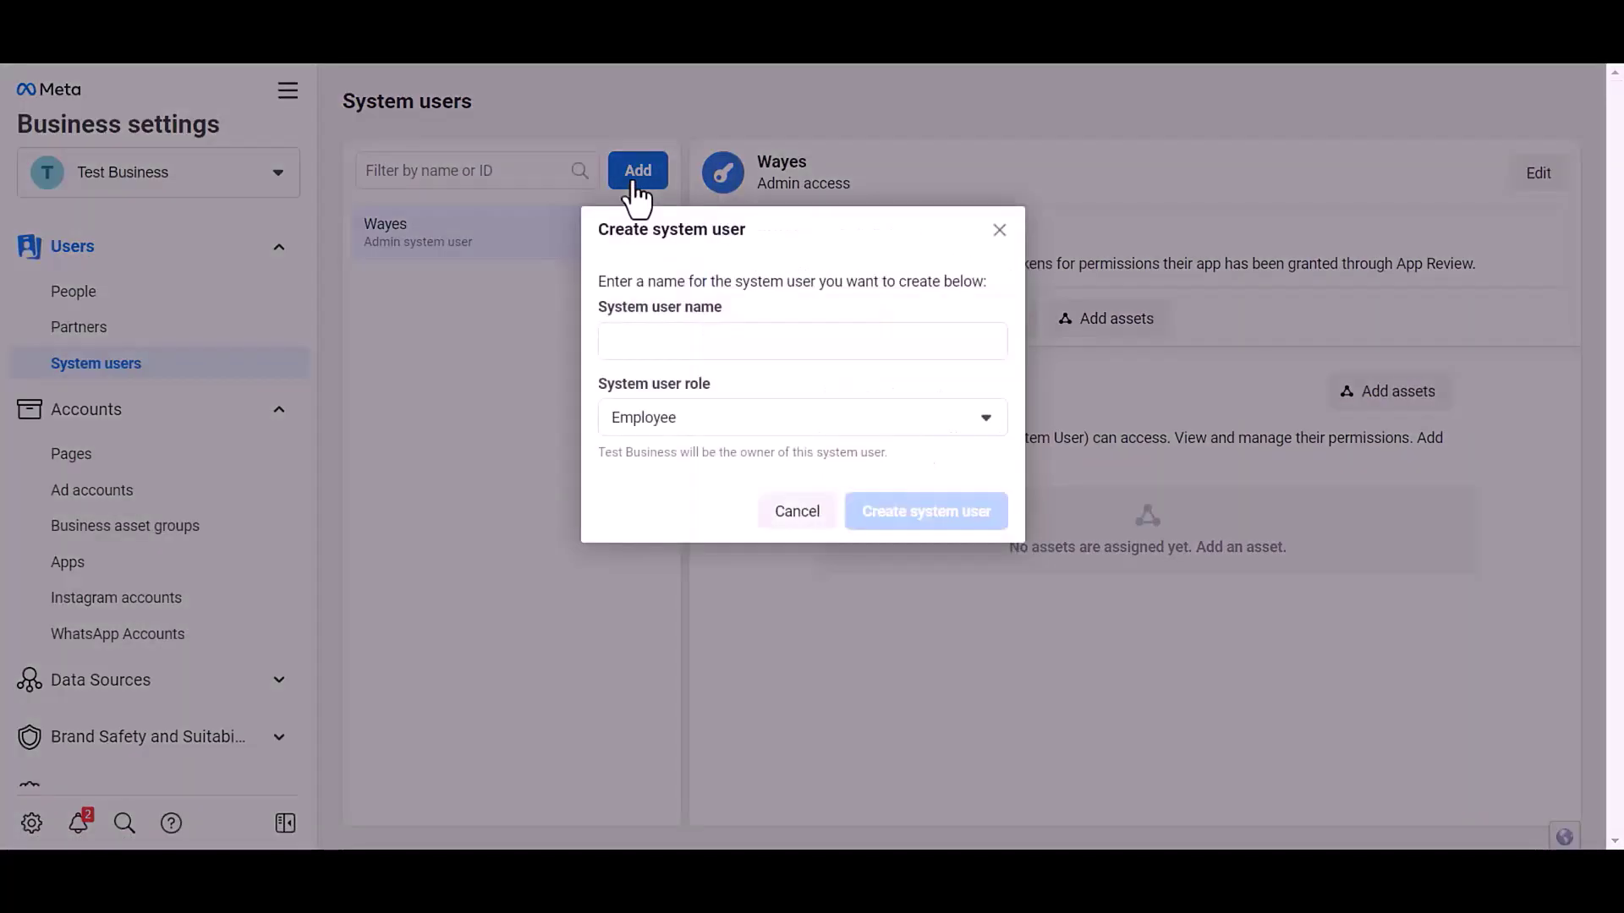
{"action": "left_click", "coordinate": [668, 338]}
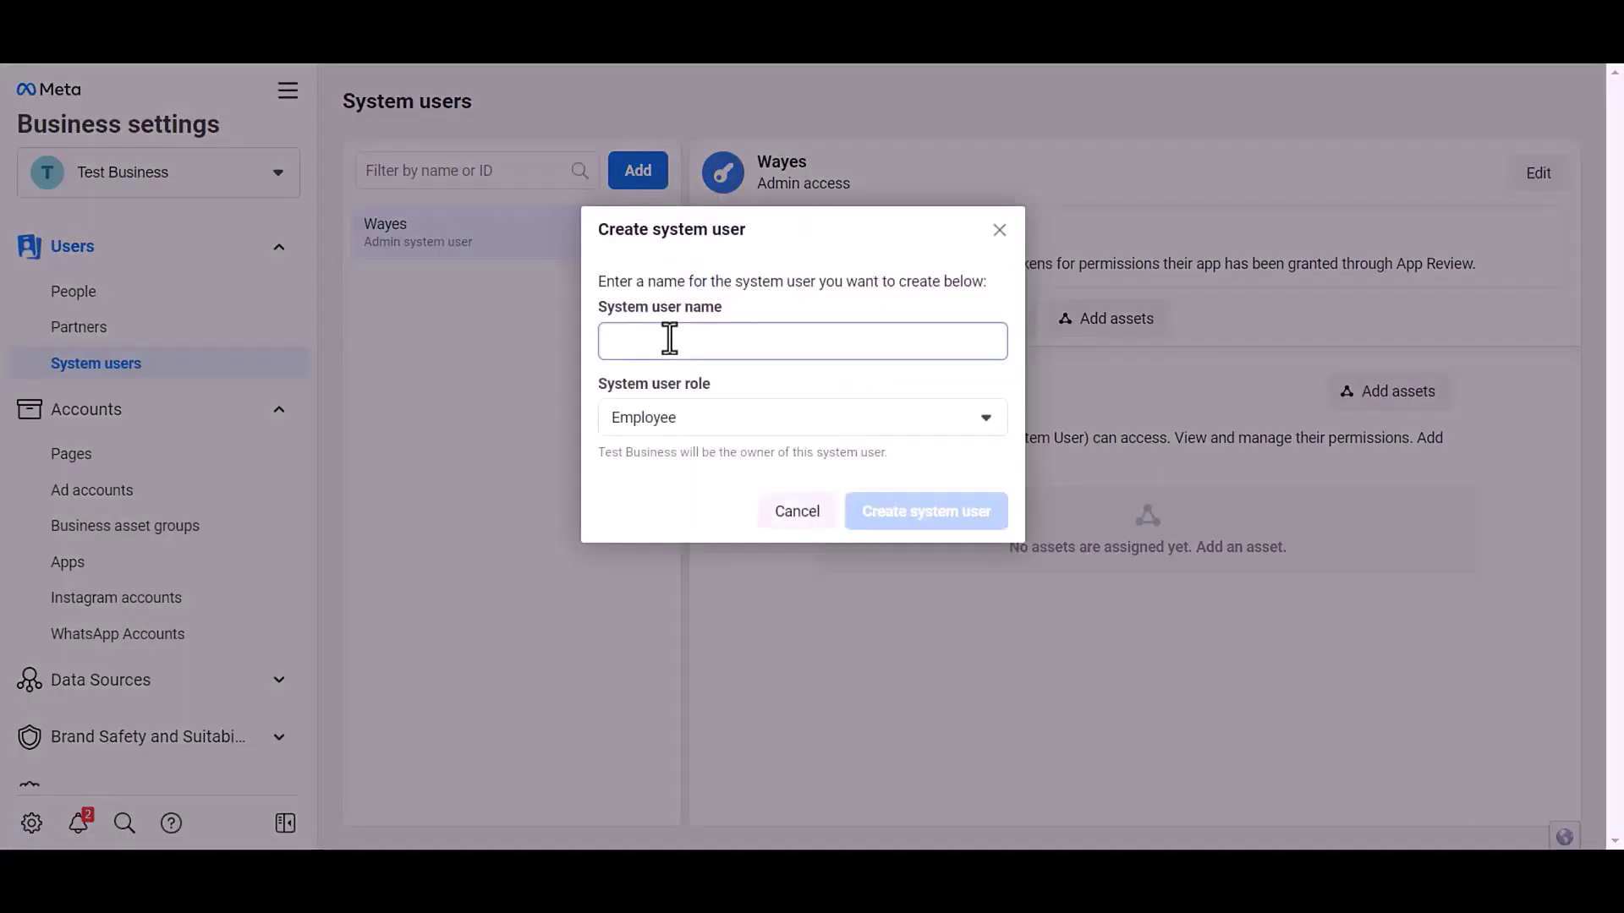
{"action": "type", "text": "Oyes"}
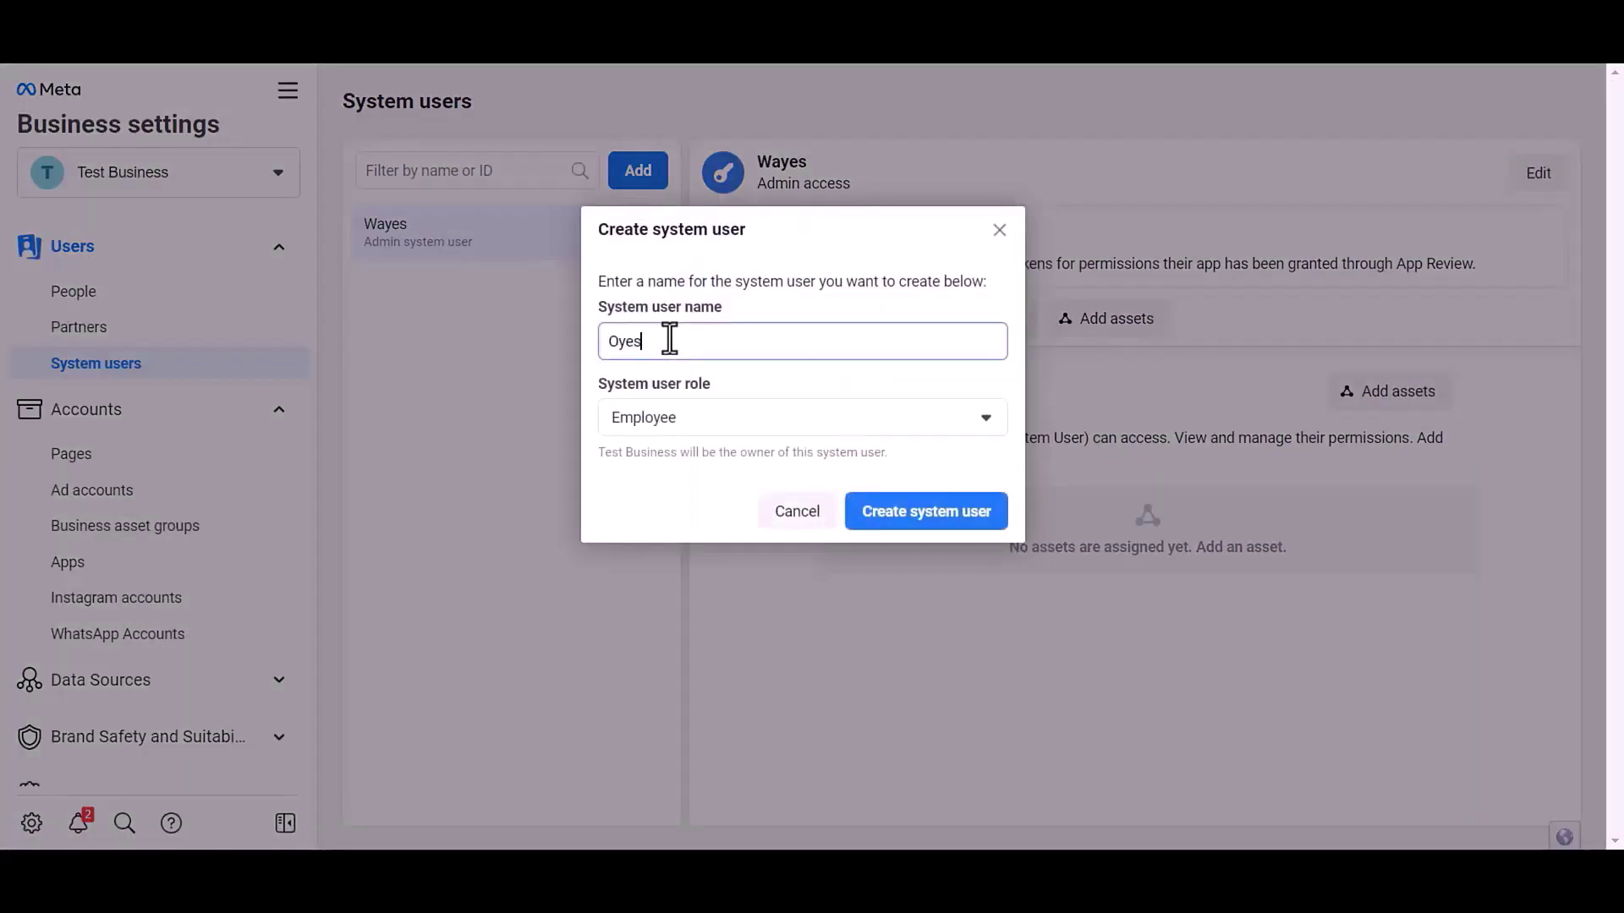
{"action": "left_click", "coordinate": [669, 416]}
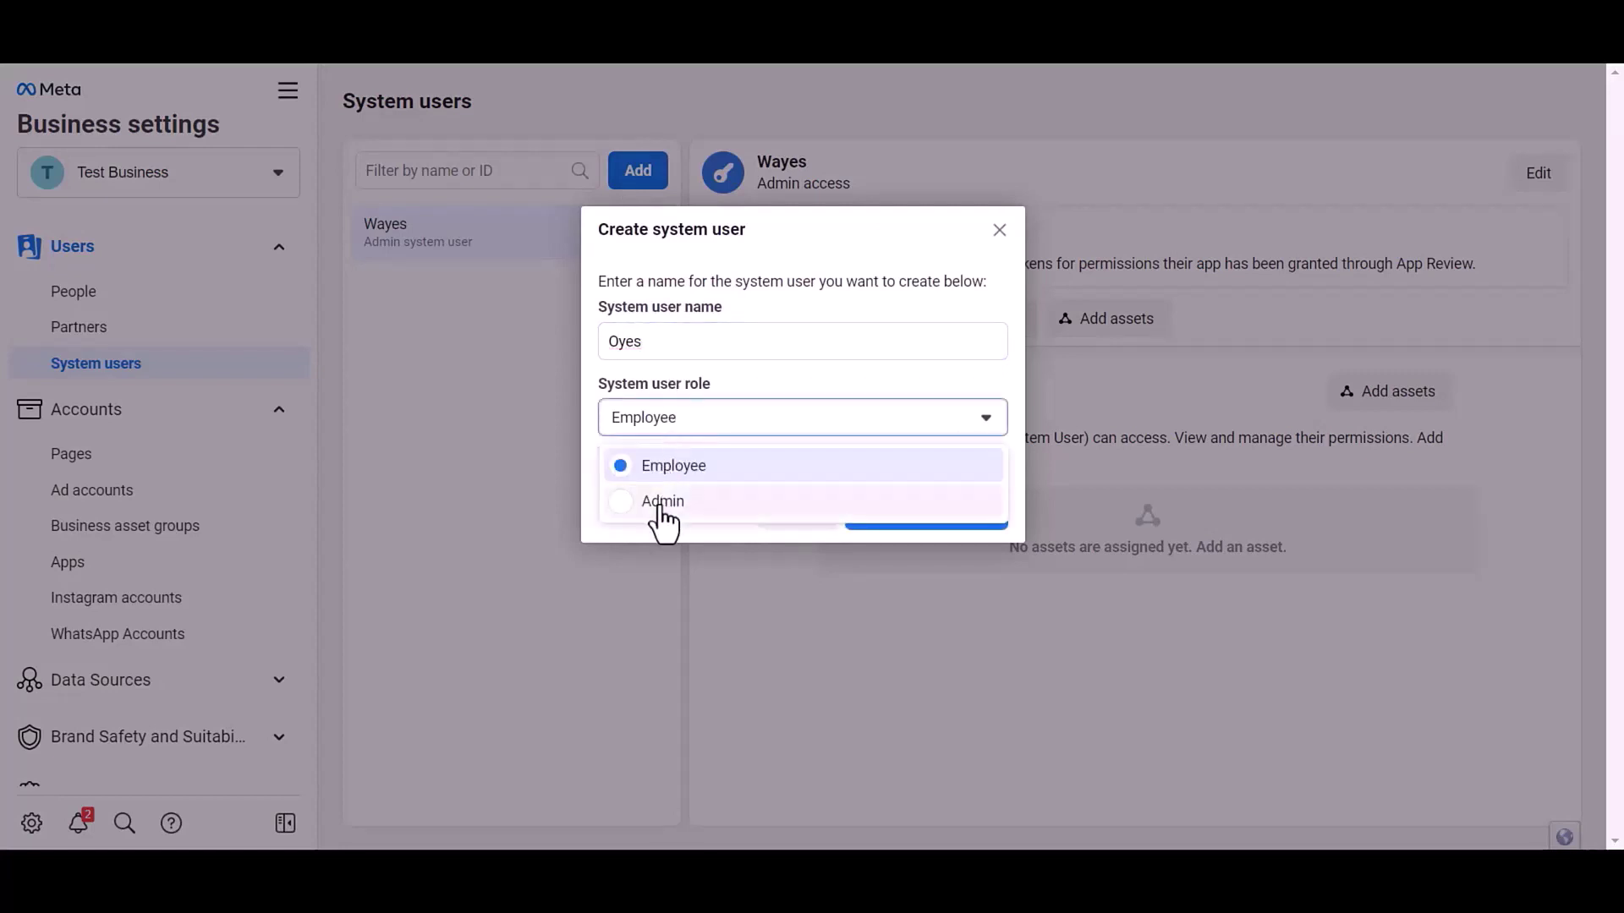
{"action": "left_click", "coordinate": [662, 505]}
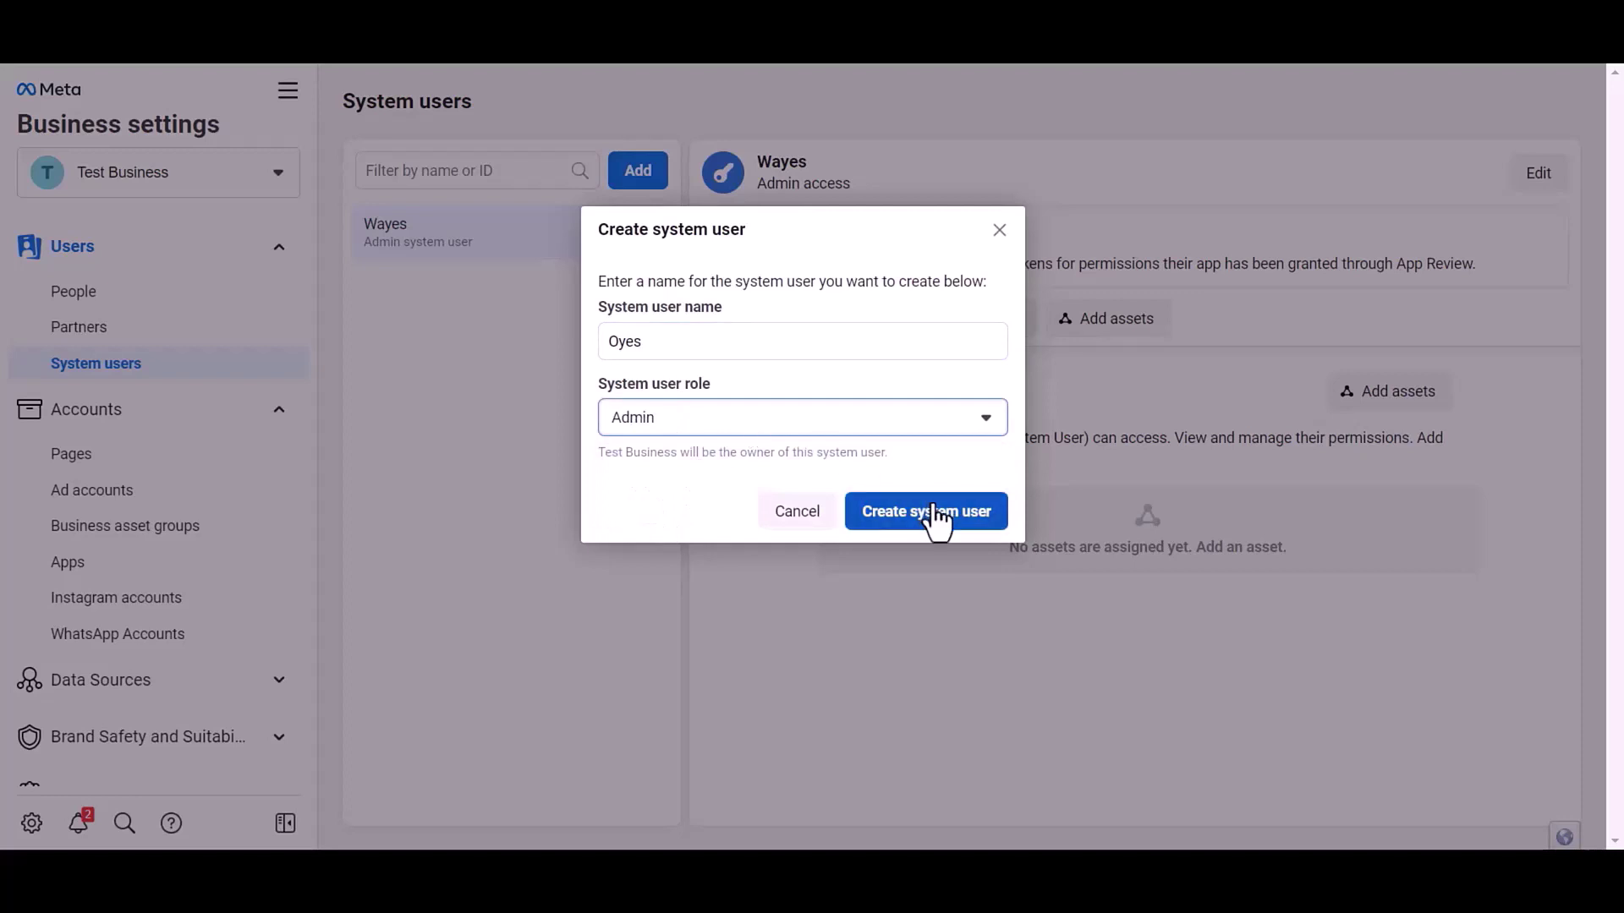
{"action": "left_click", "coordinate": [946, 516]}
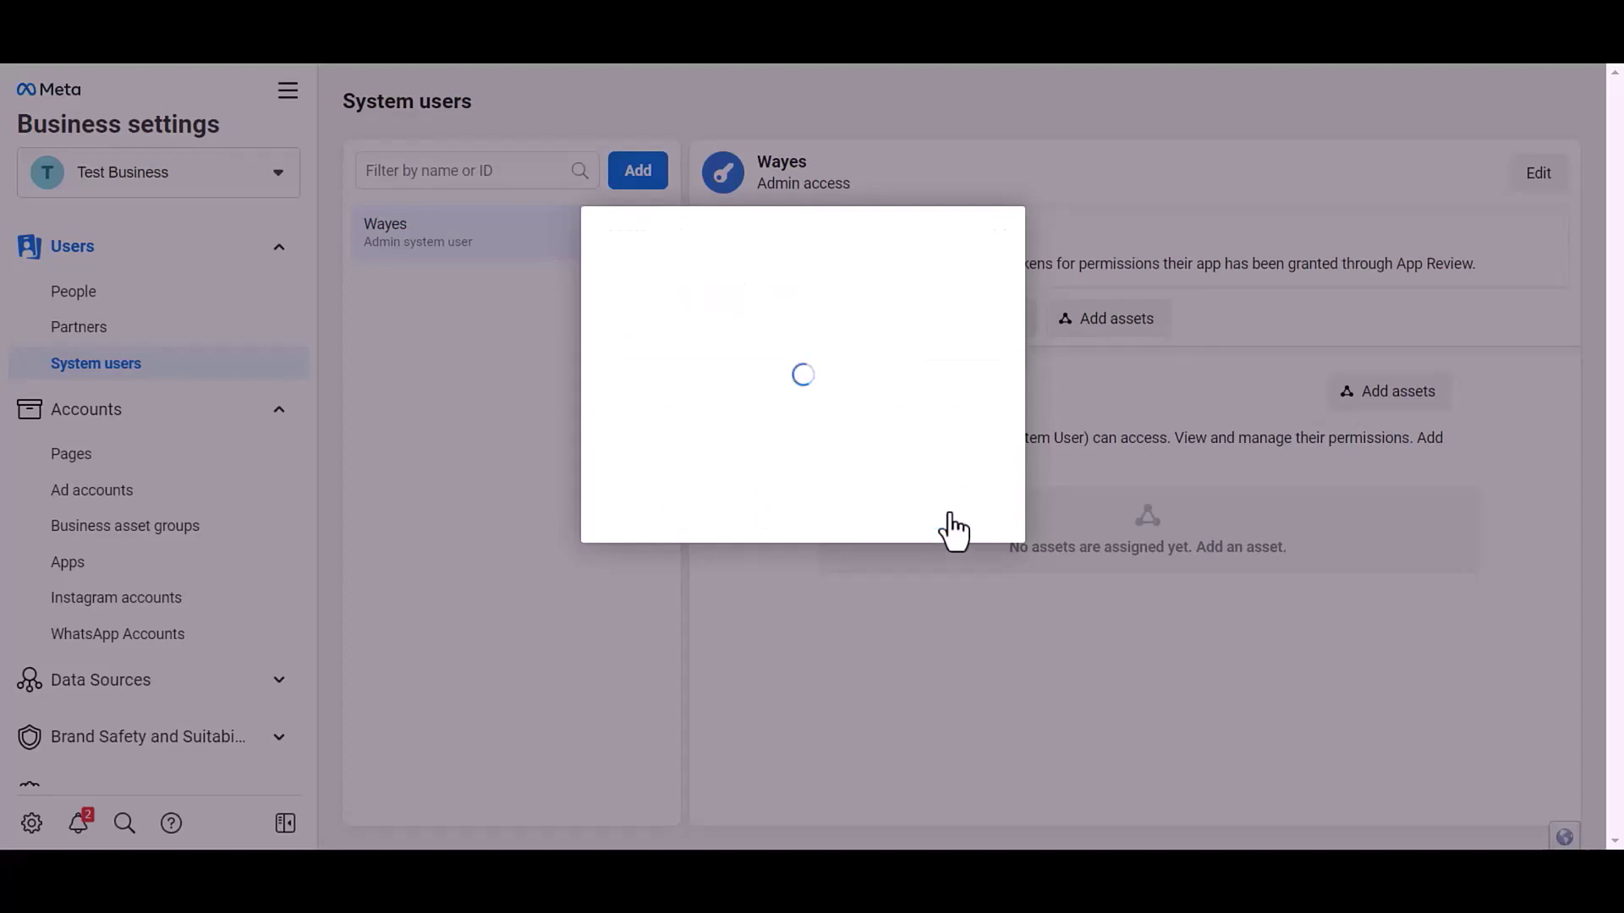
{"action": "left_click", "coordinate": [984, 423]}
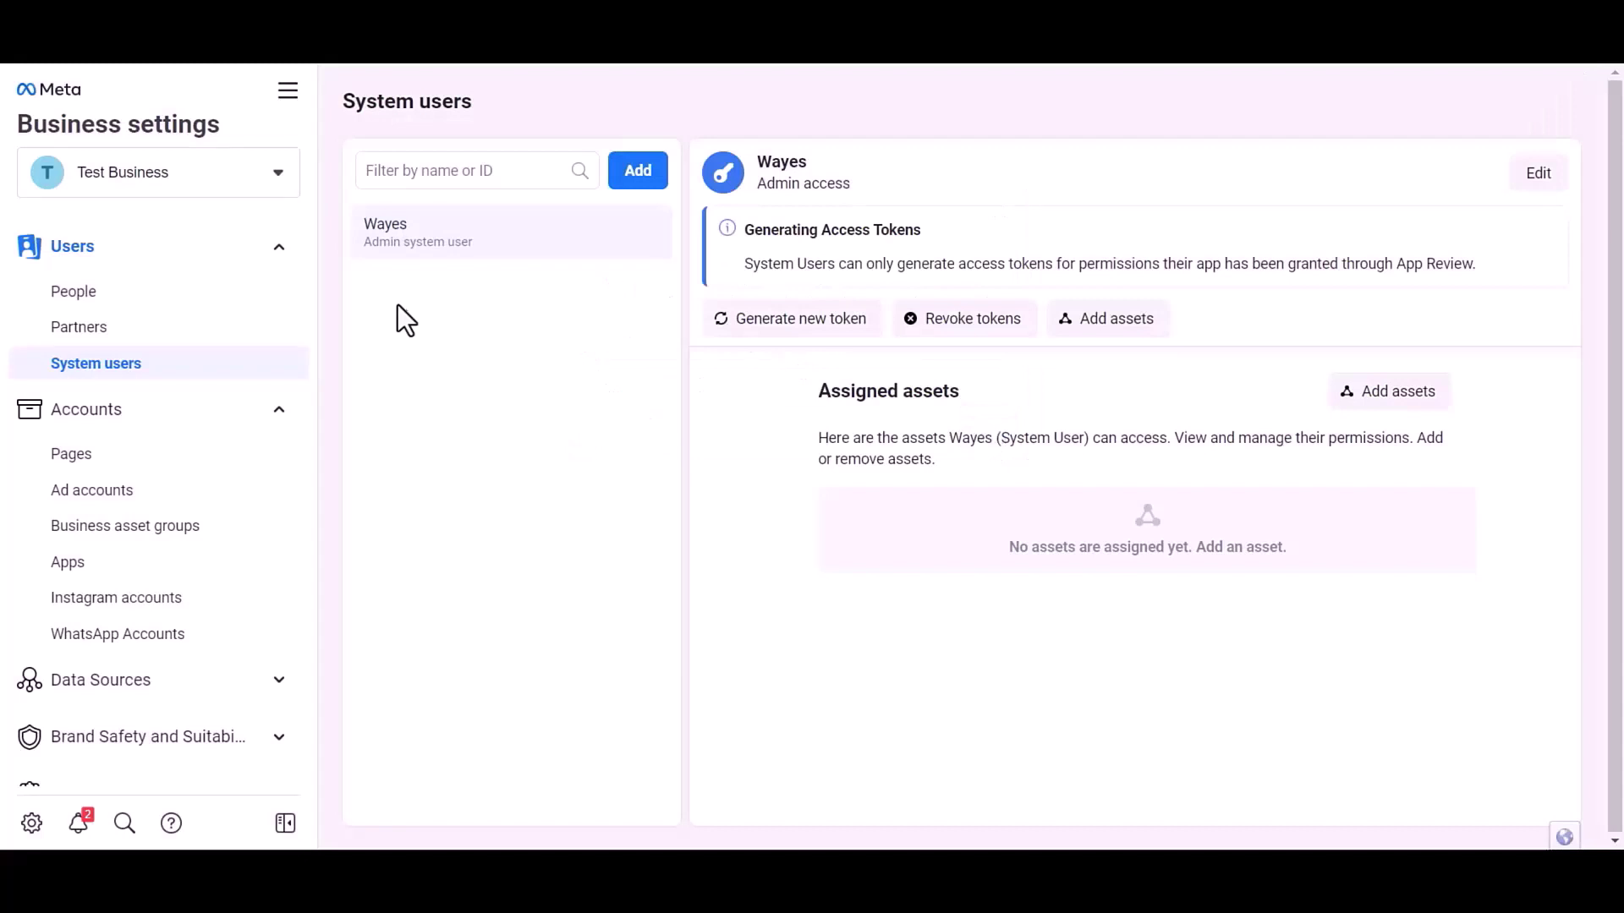
- Assign the Bit Integrations app to the system user with full Manage app control
{"action": "left_click", "coordinate": [1396, 393]}
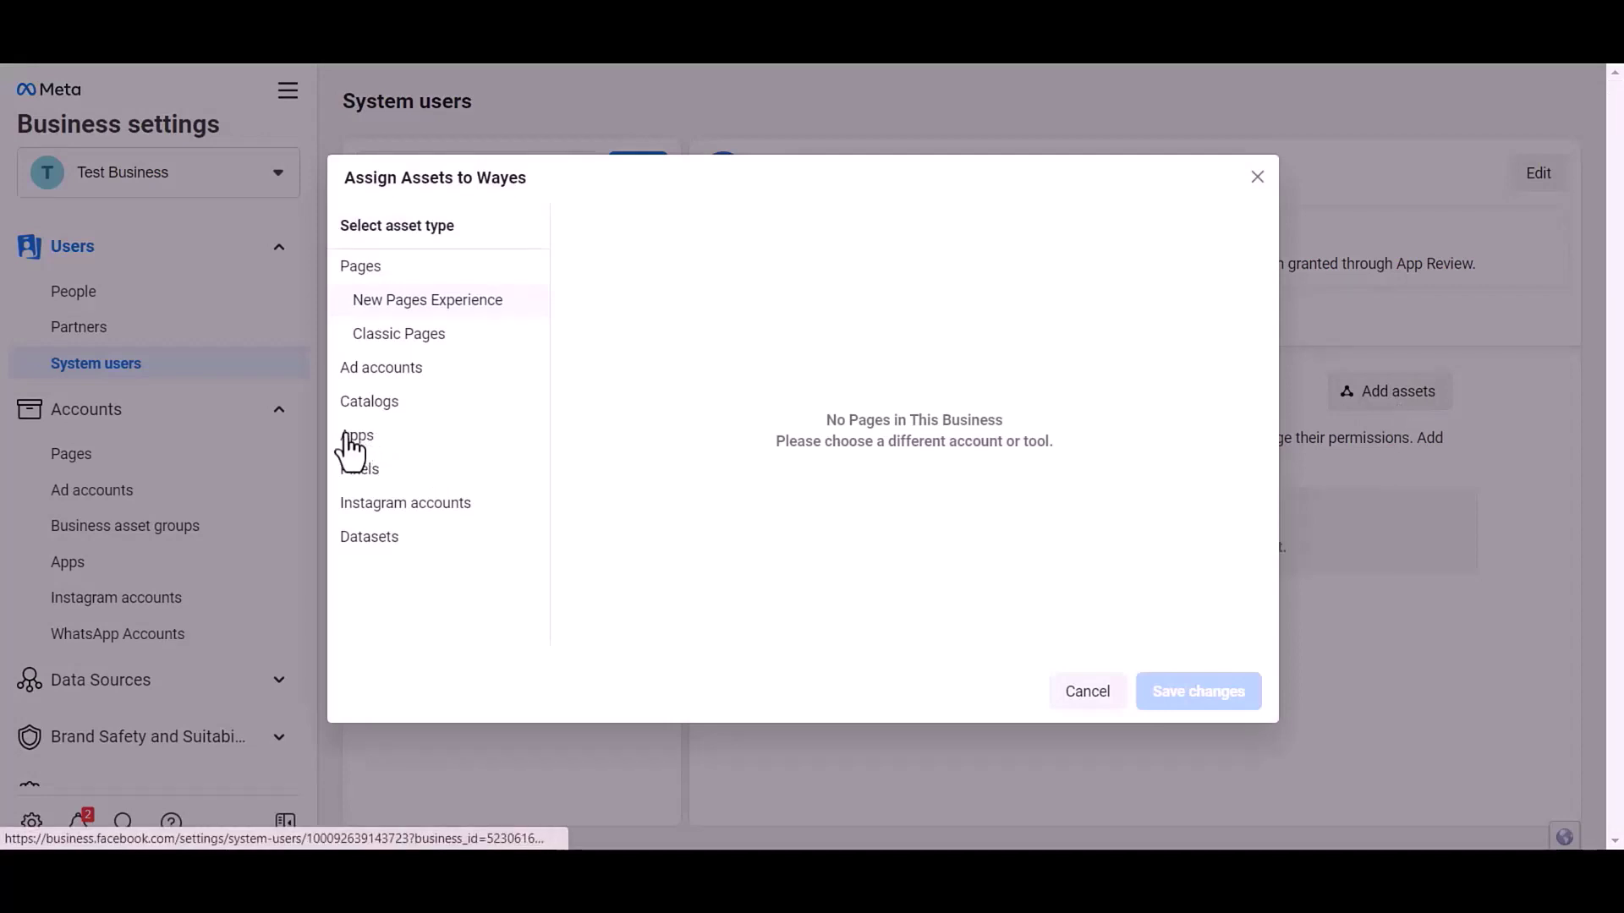
{"action": "left_click", "coordinate": [348, 438]}
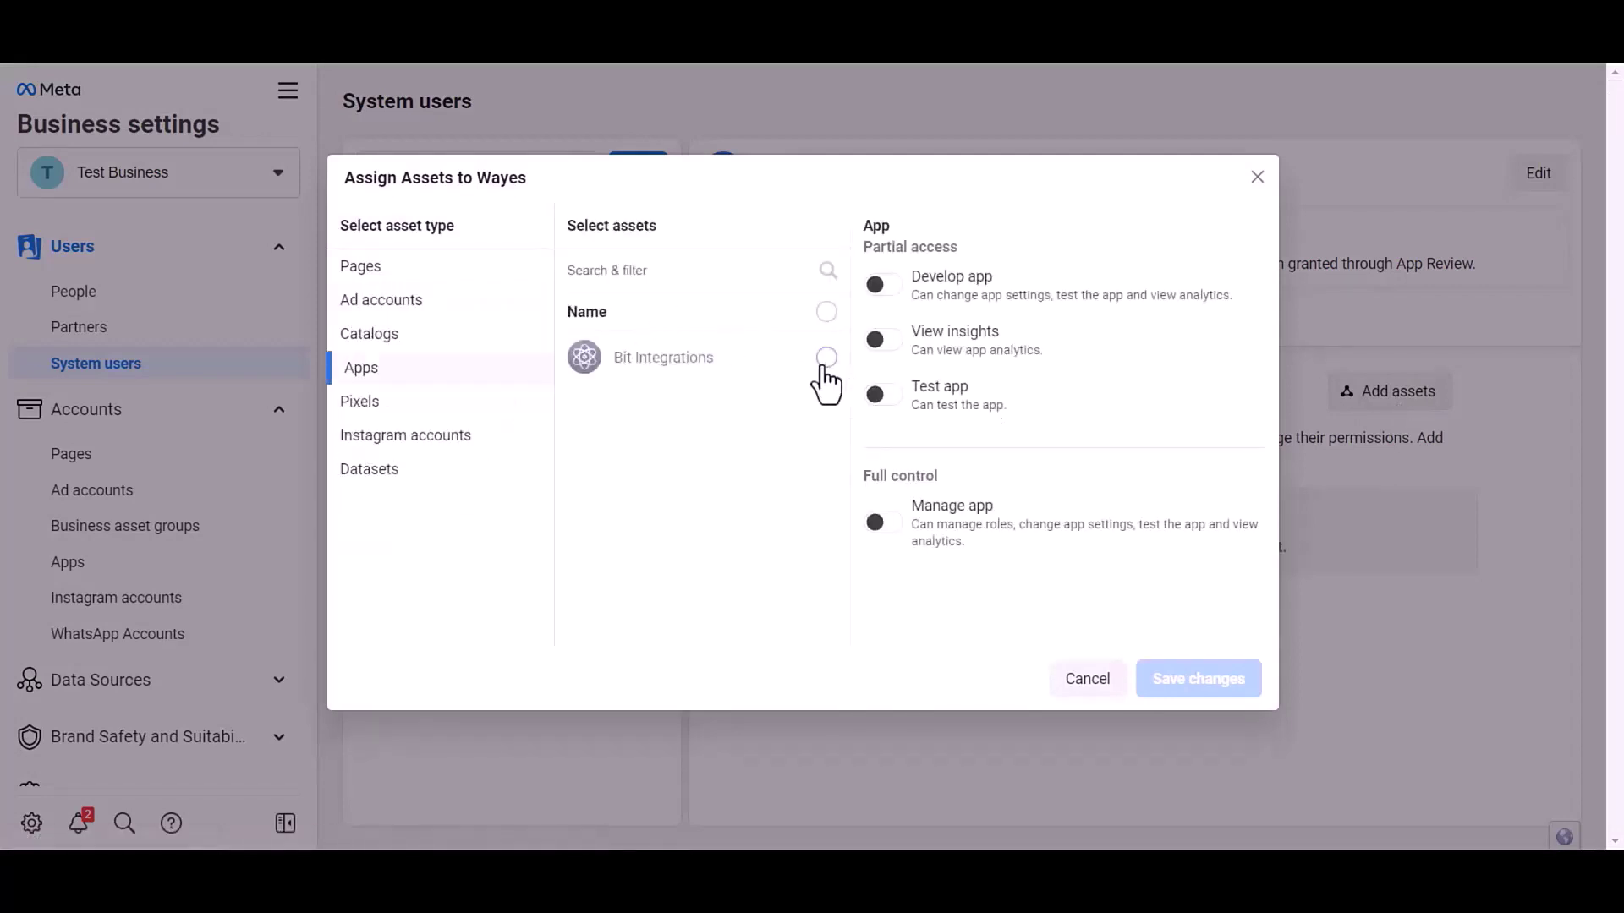
{"action": "left_click", "coordinate": [826, 359]}
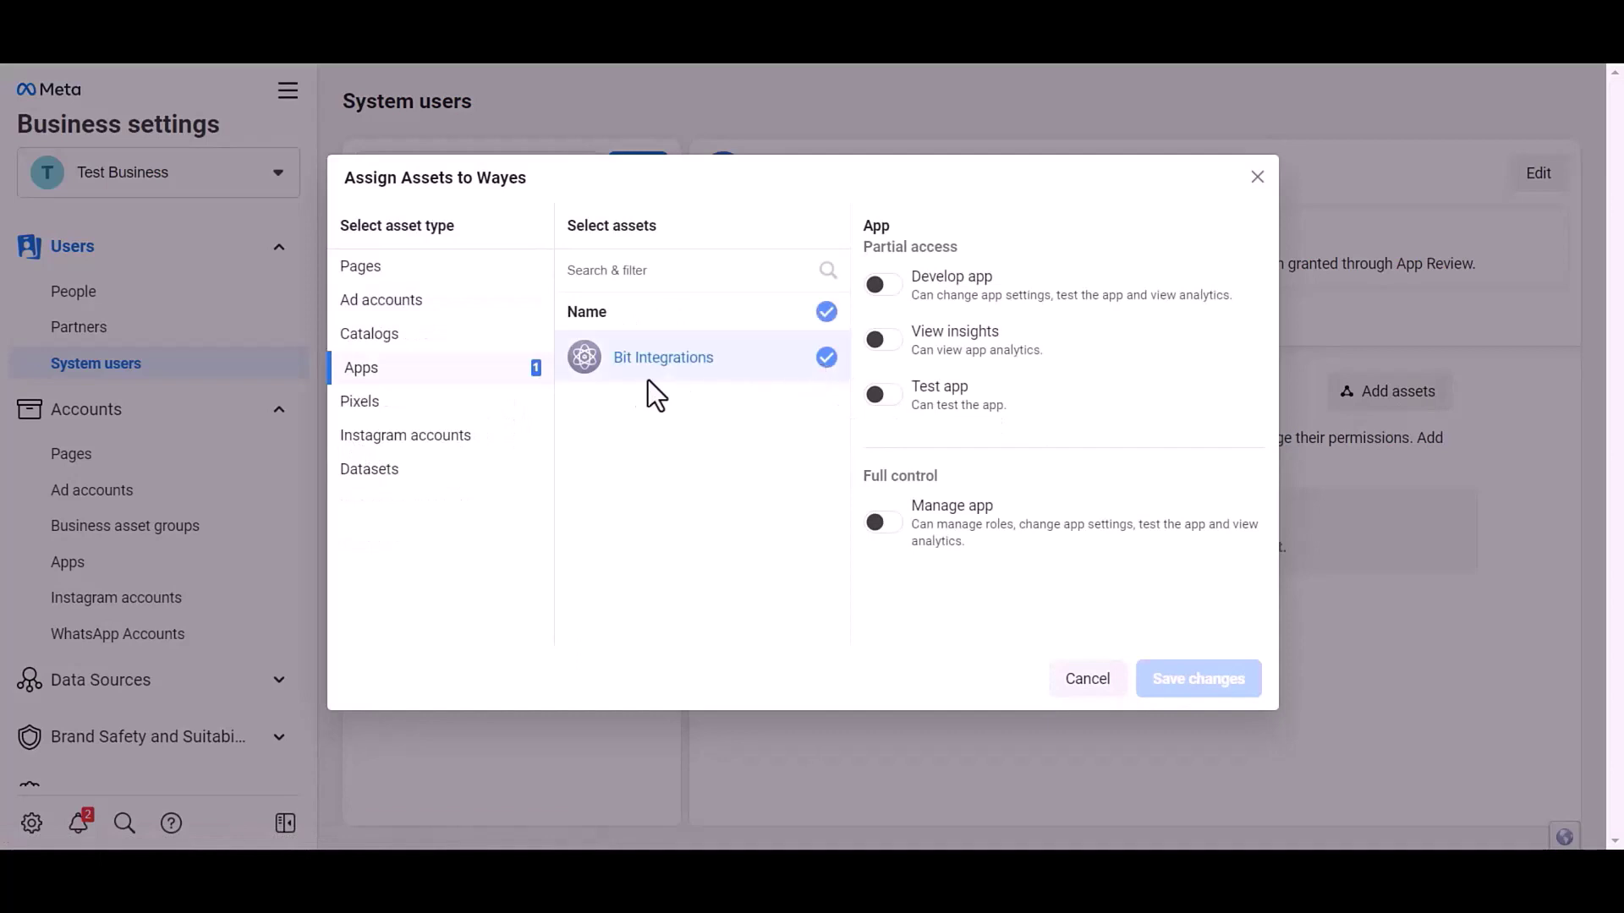
{"action": "left_click", "coordinate": [881, 523]}
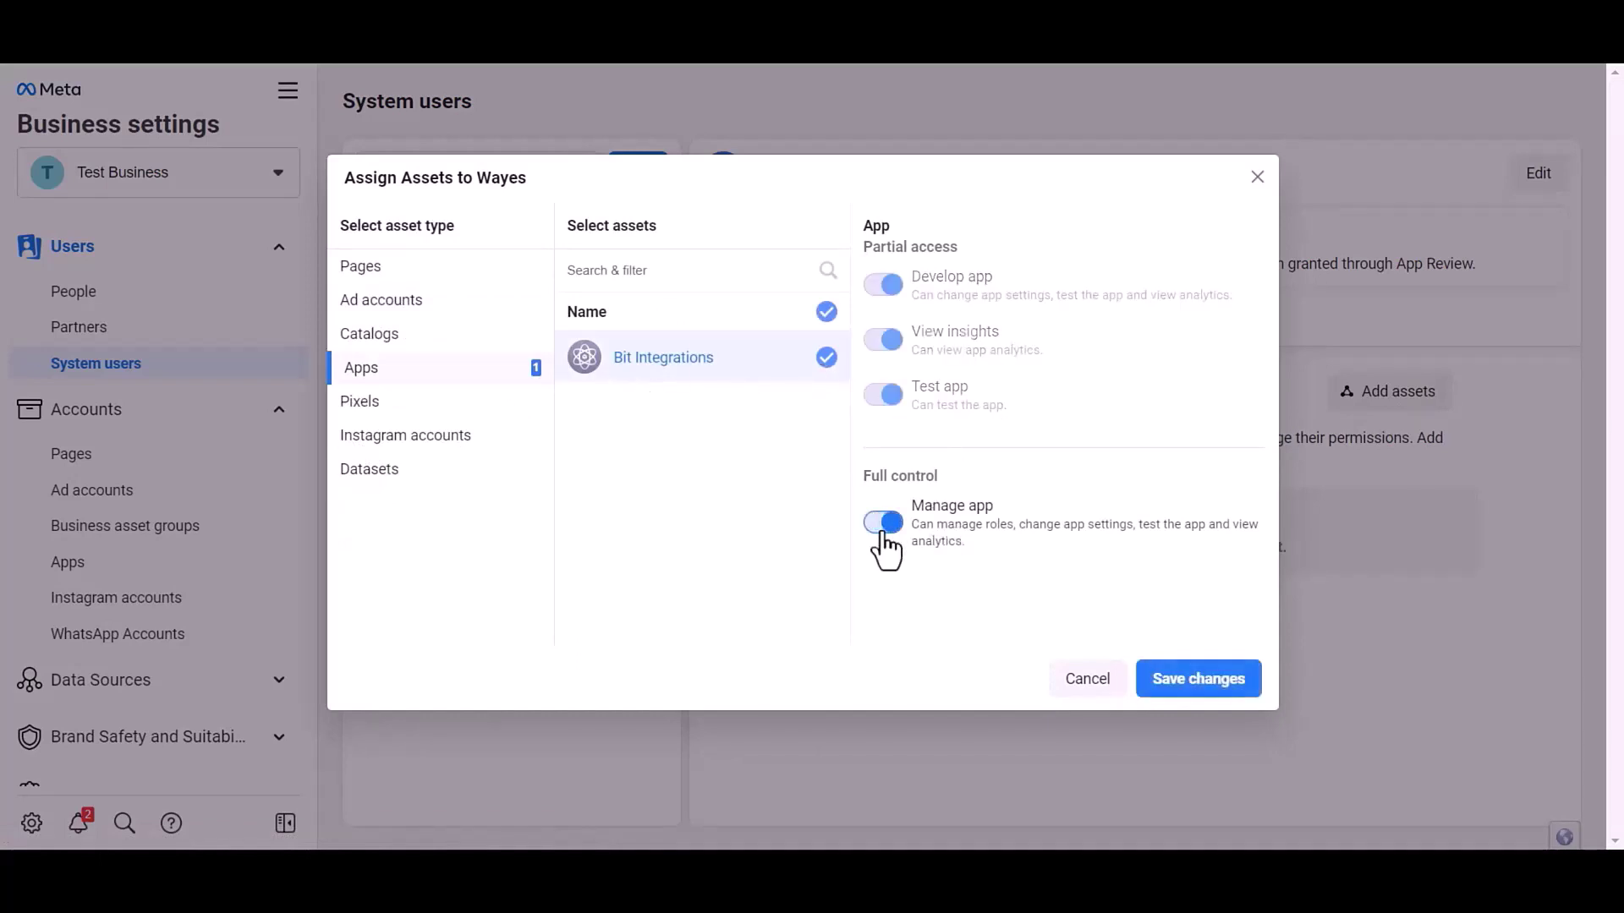
{"action": "left_click", "coordinate": [1197, 684]}
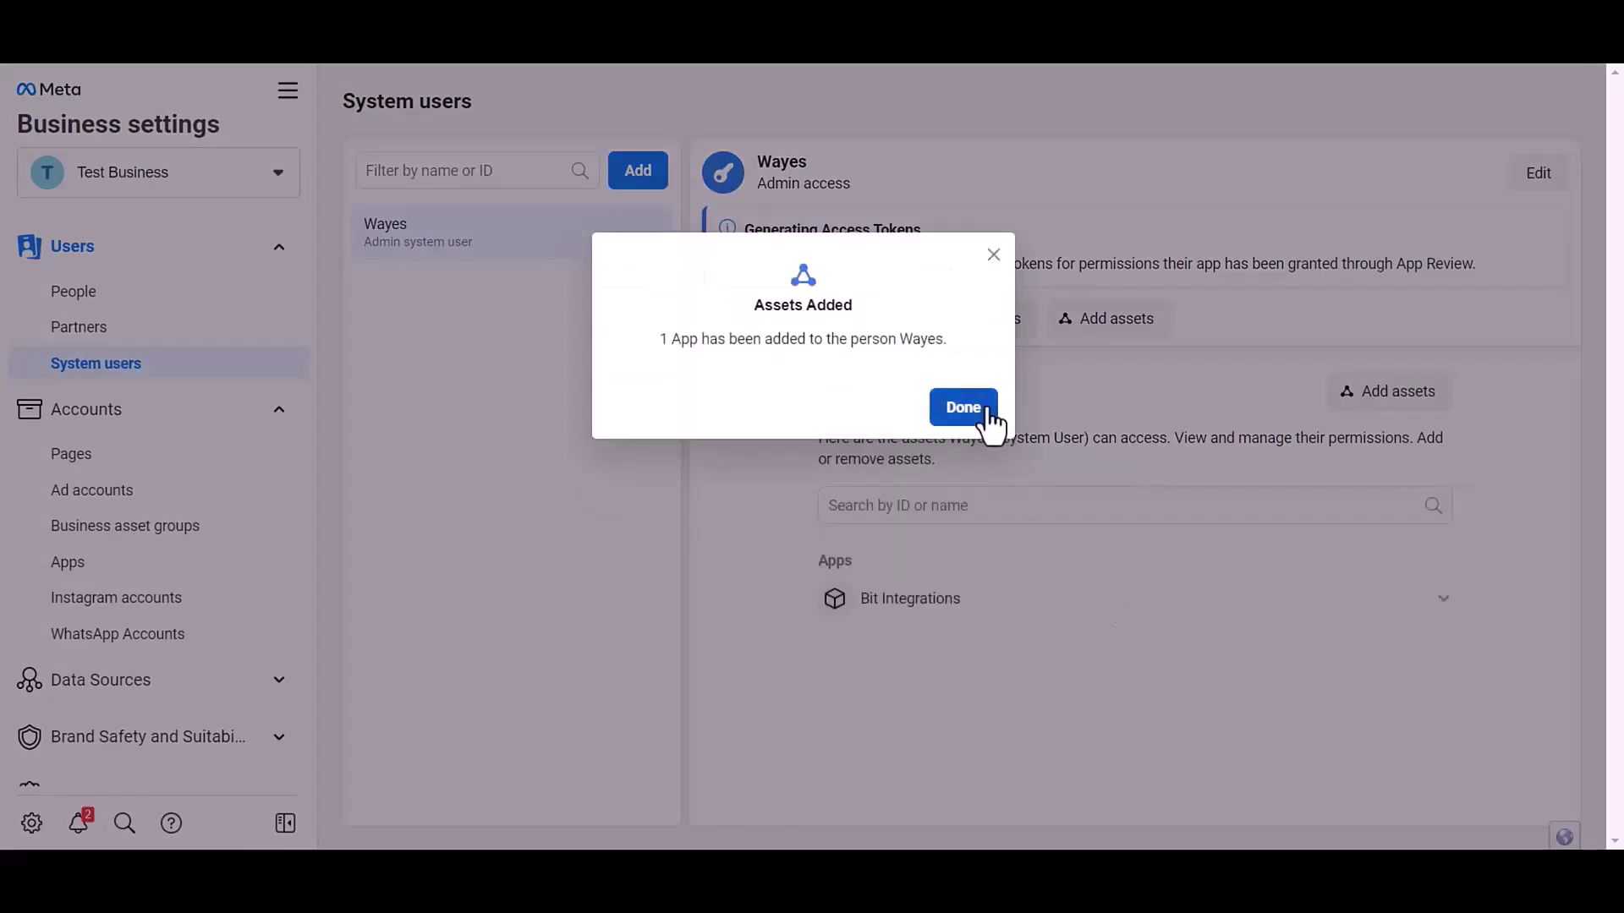
{"action": "left_click", "coordinate": [964, 408]}
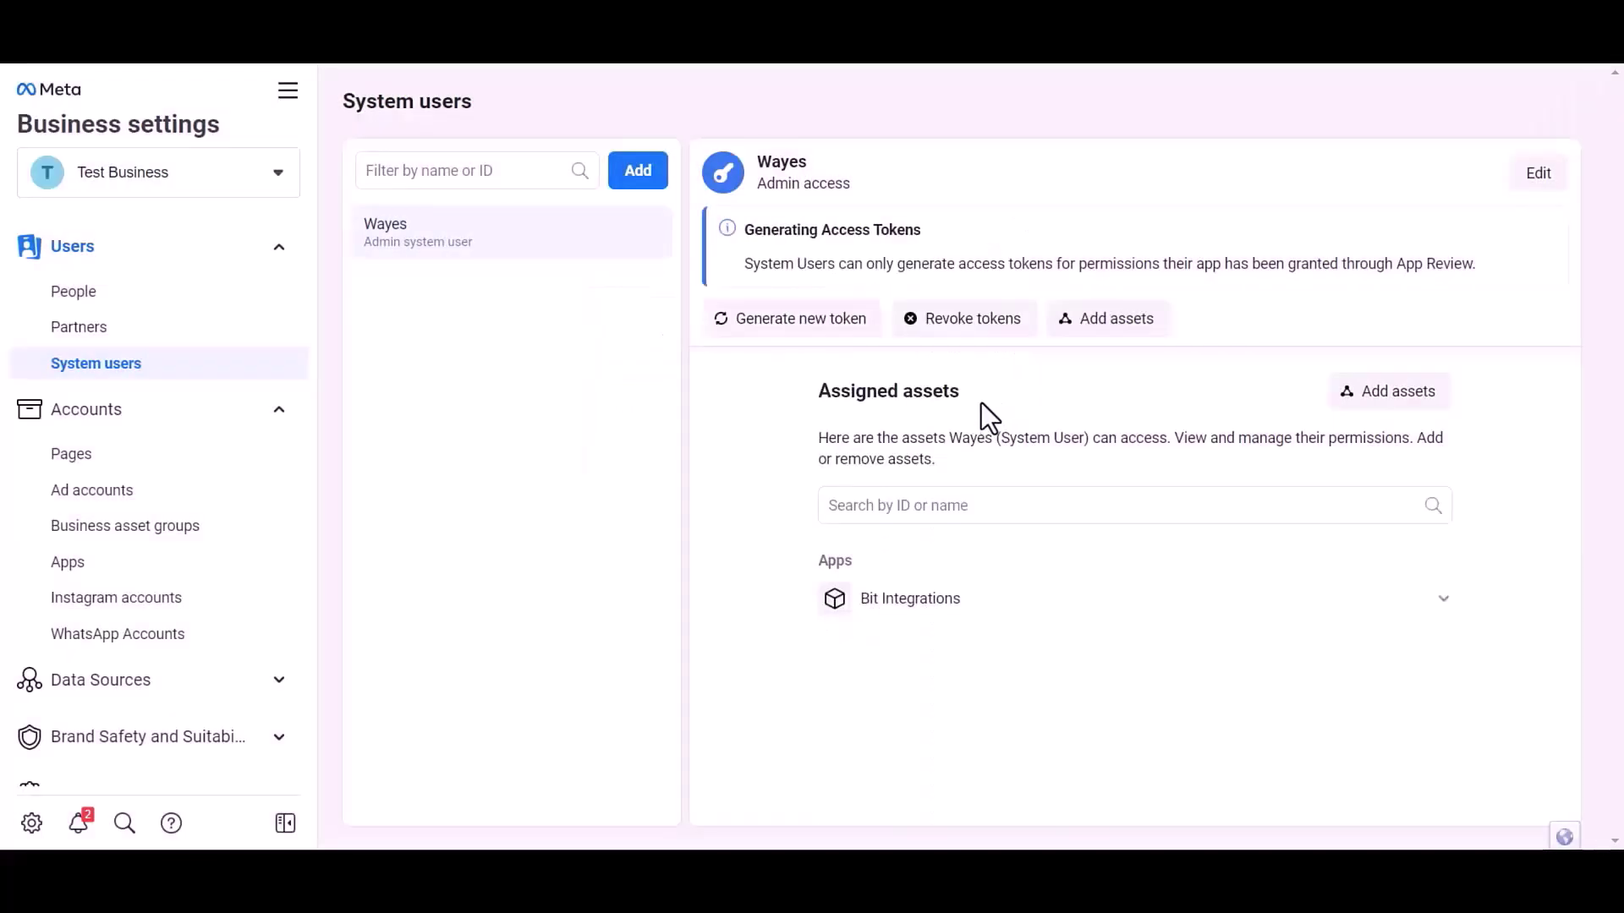
- Start a token for the Bit Integrations app with Permanent expiration
{"action": "left_click", "coordinate": [789, 339]}
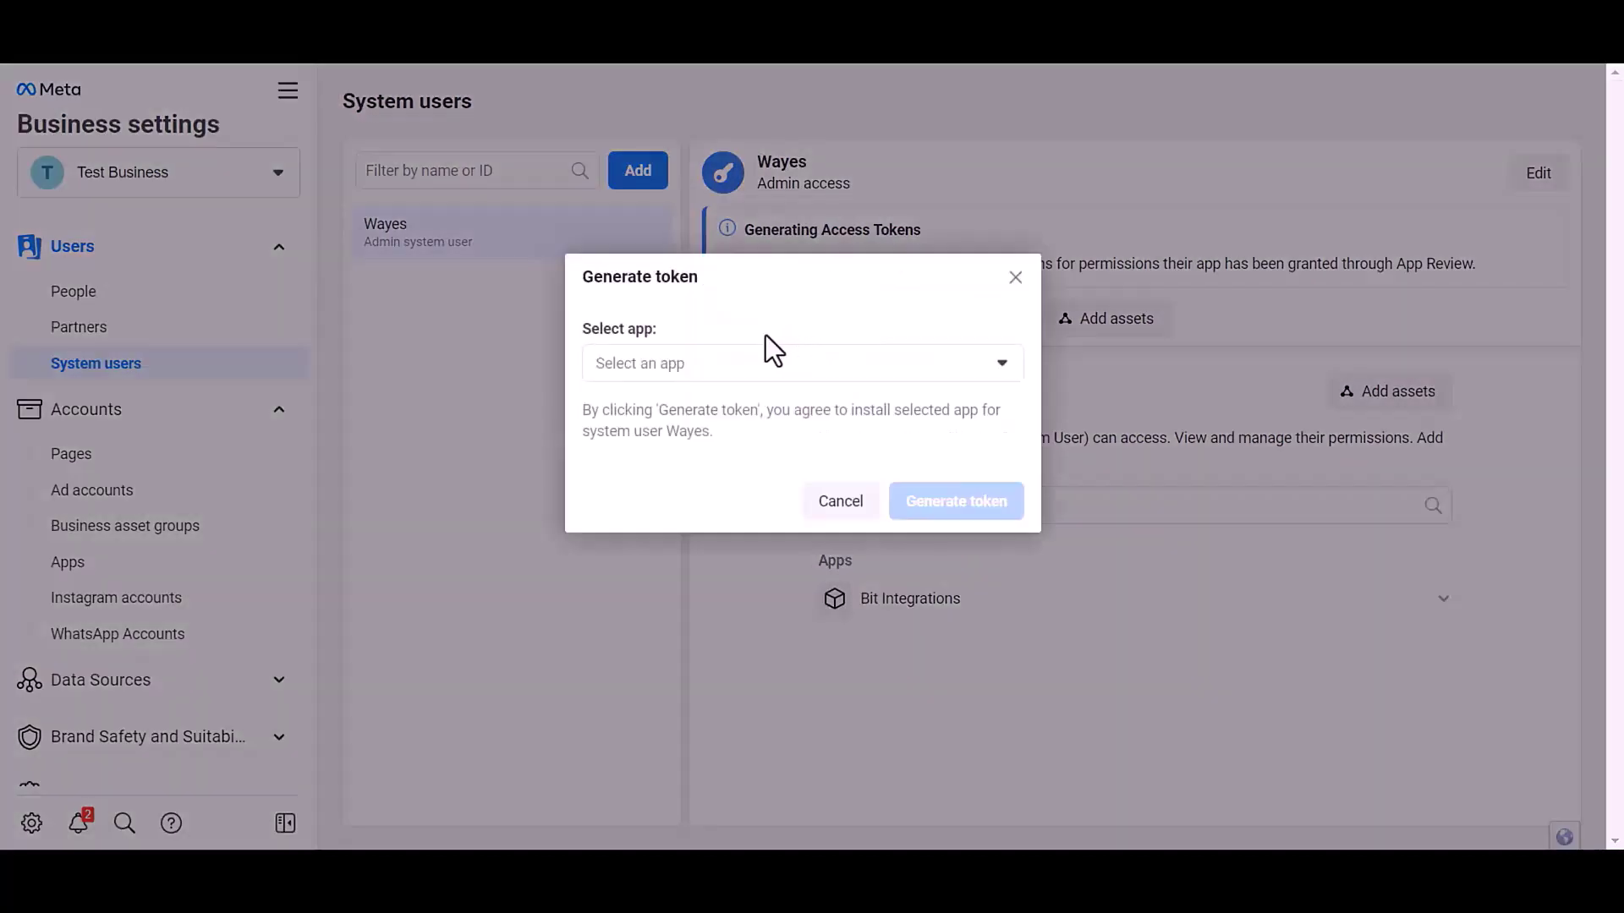
{"action": "left_click", "coordinate": [704, 367]}
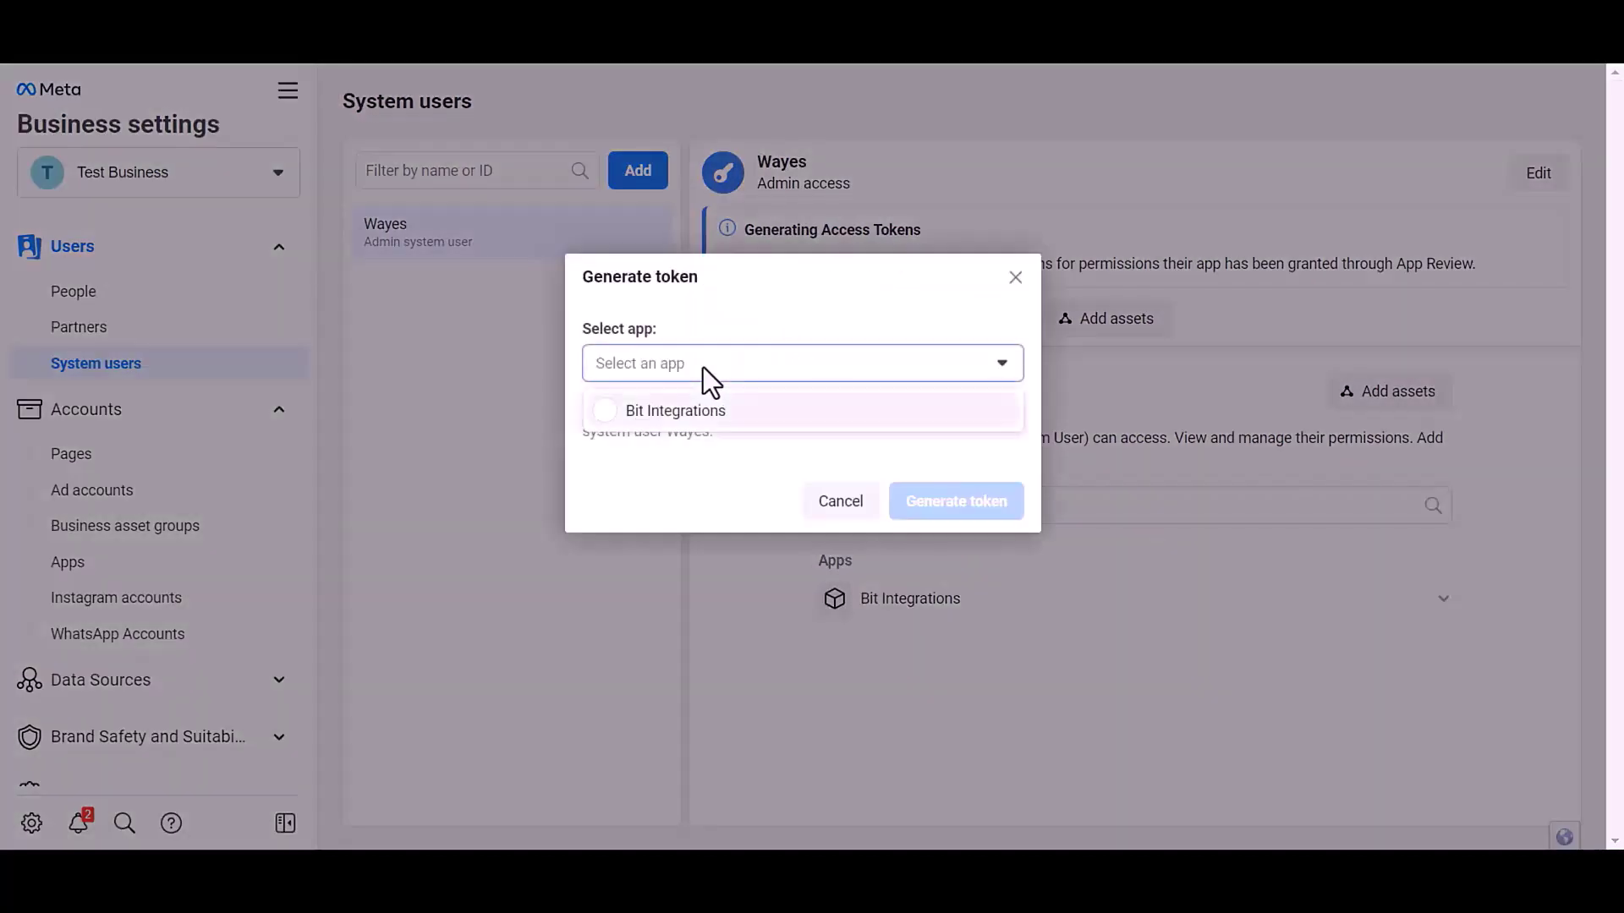
{"action": "left_click", "coordinate": [692, 416]}
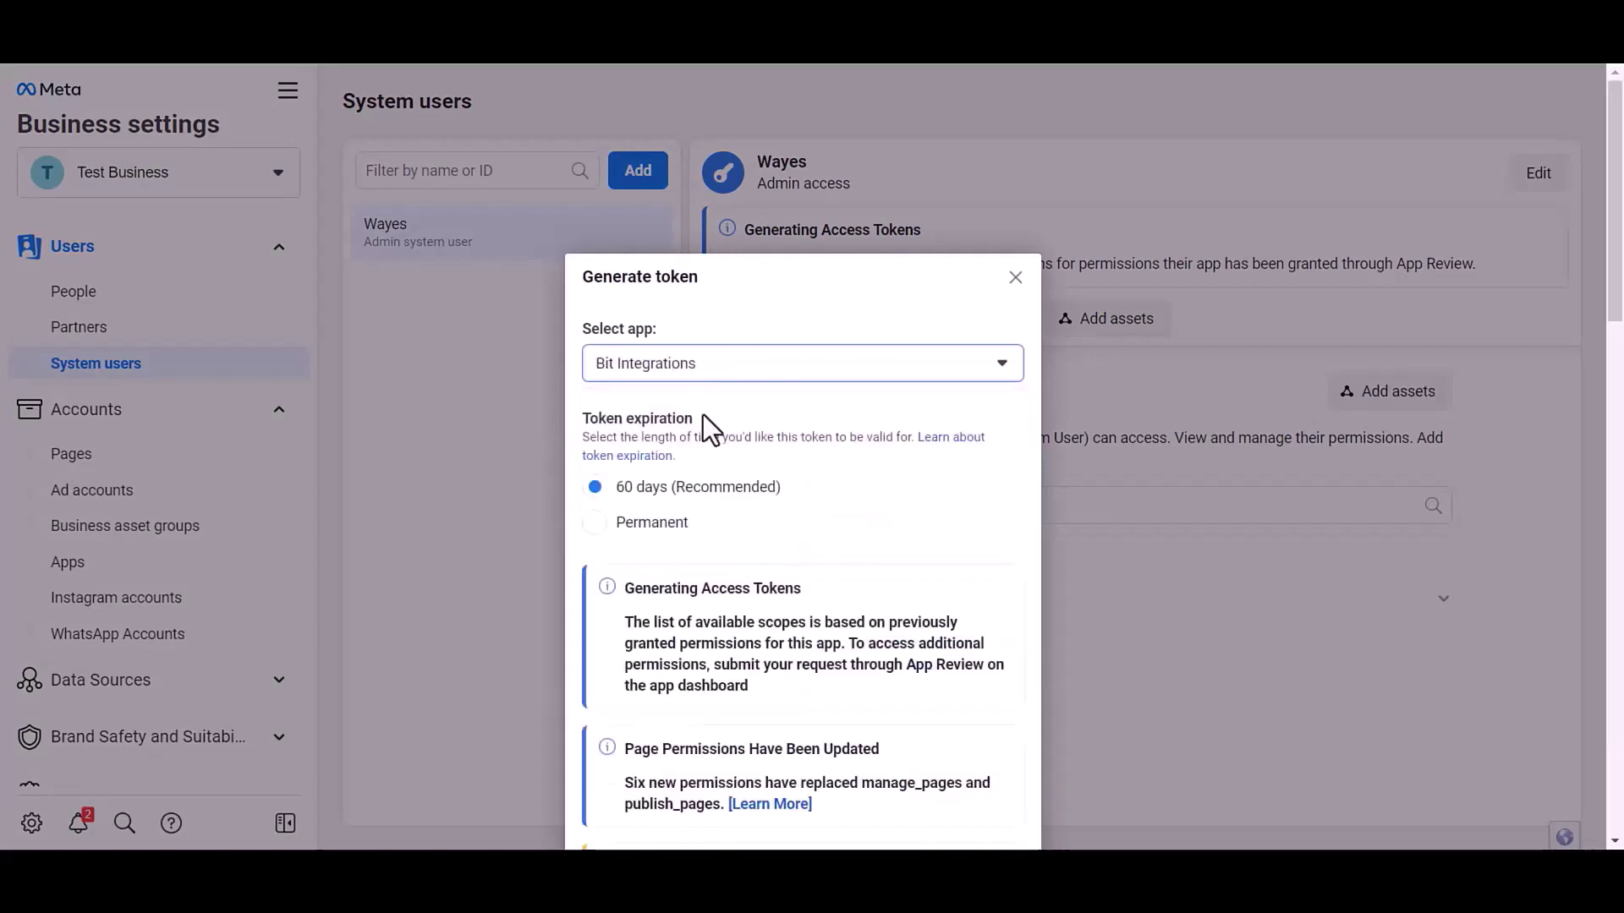
{"action": "scroll", "coordinate": [718, 437], "scroll_direction": "down", "scroll_amount": 1}
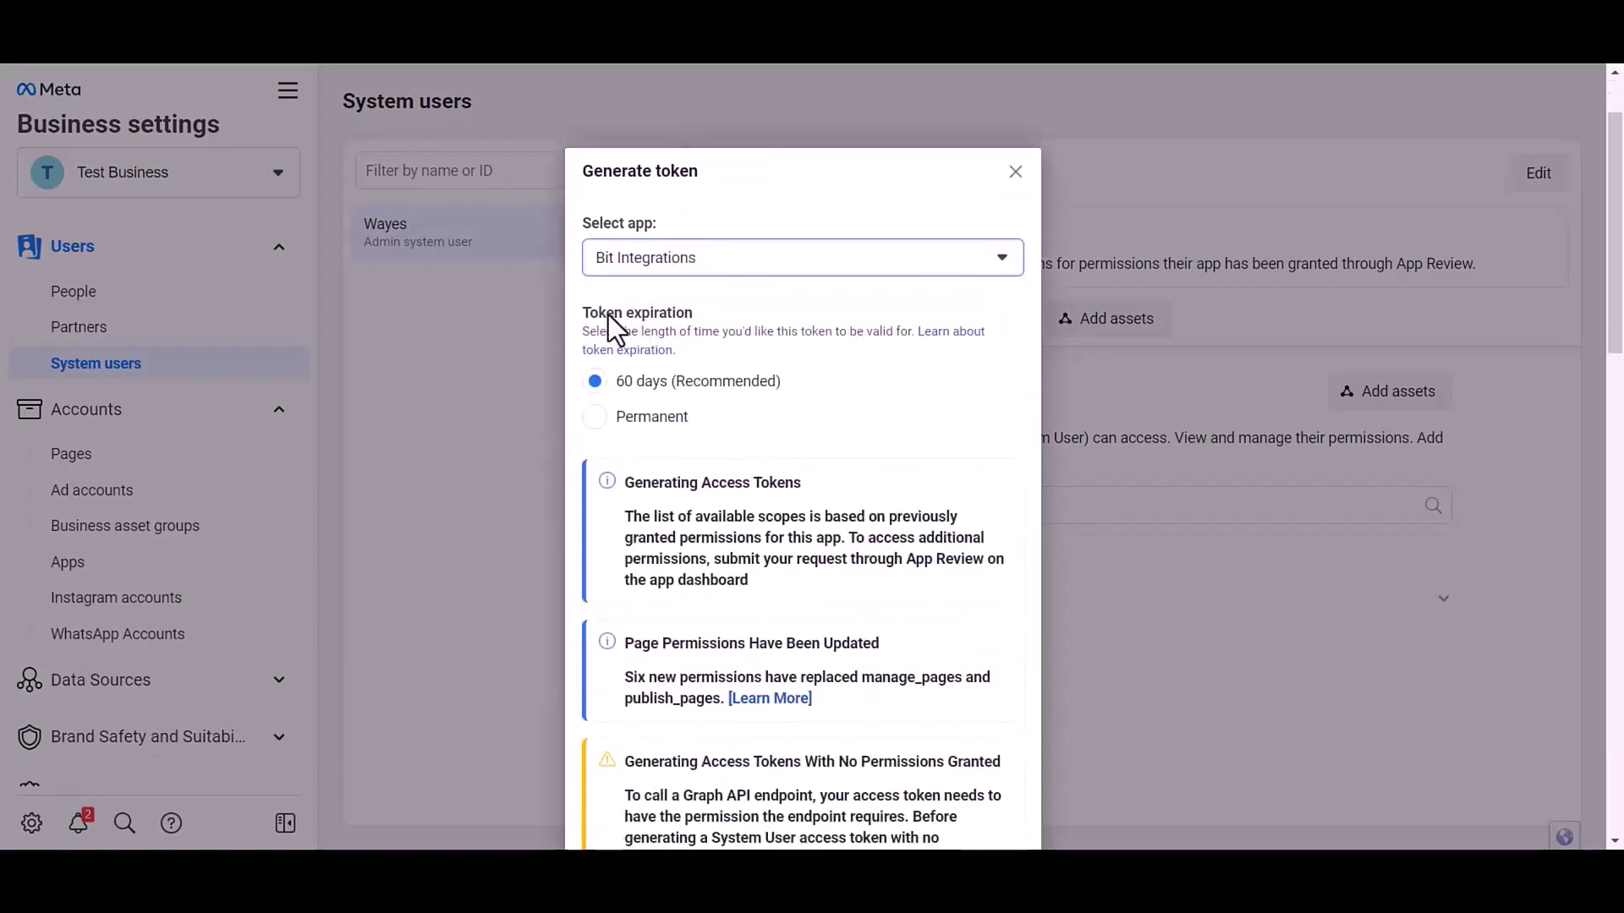
{"action": "left_click_drag", "start_coordinate": [579, 307], "coordinate": [690, 310]}
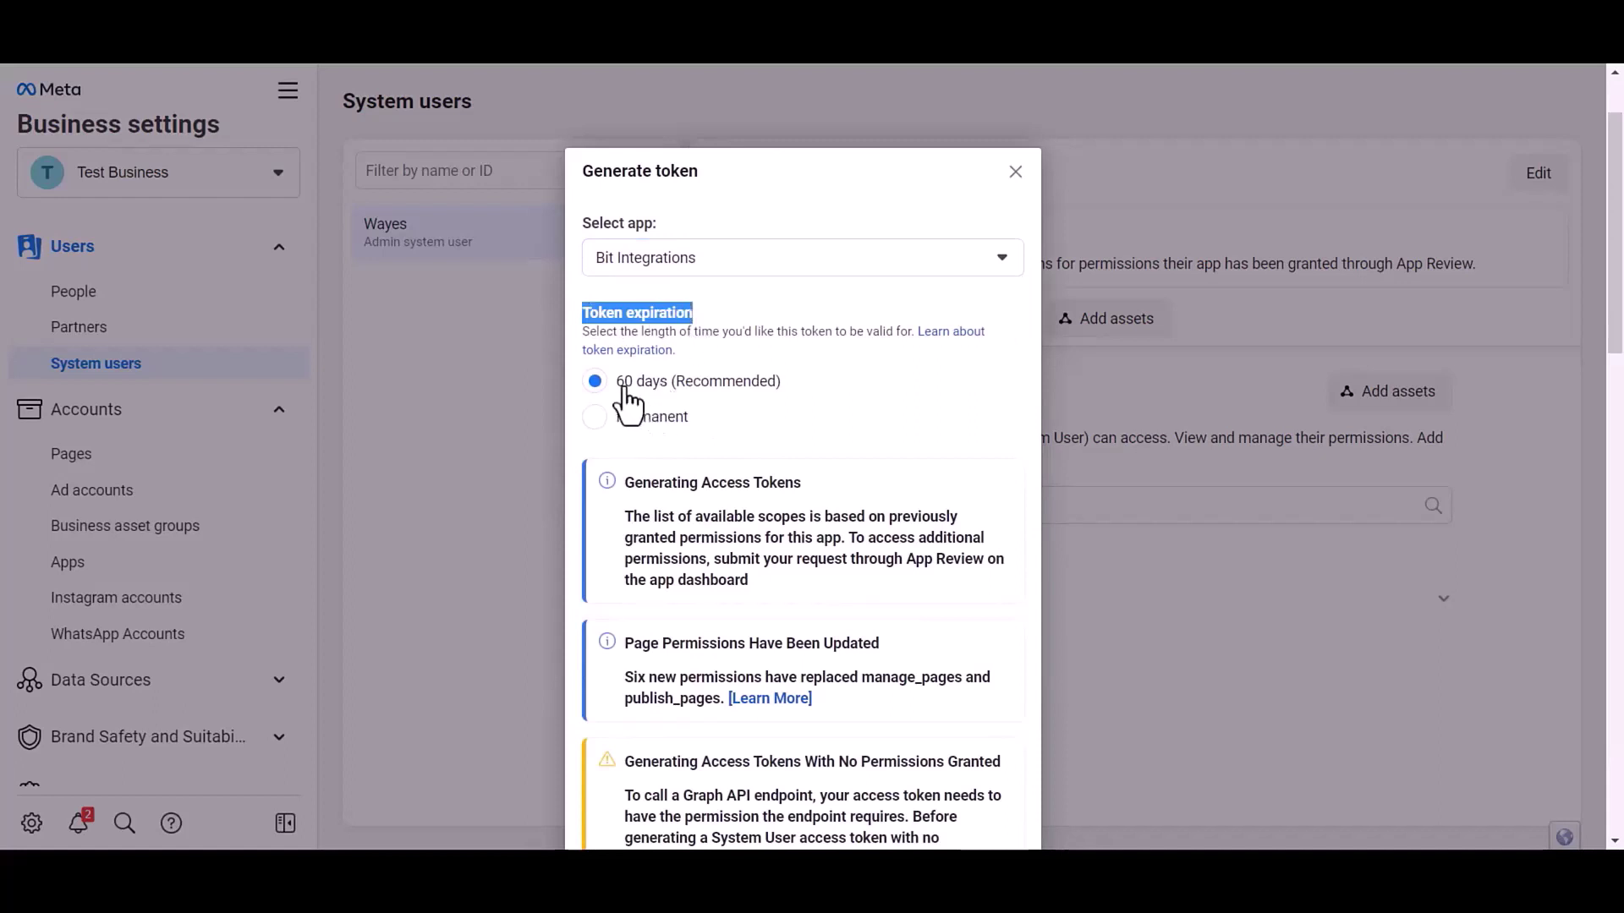
{"action": "left_click_drag", "start_coordinate": [787, 384], "coordinate": [619, 386]}
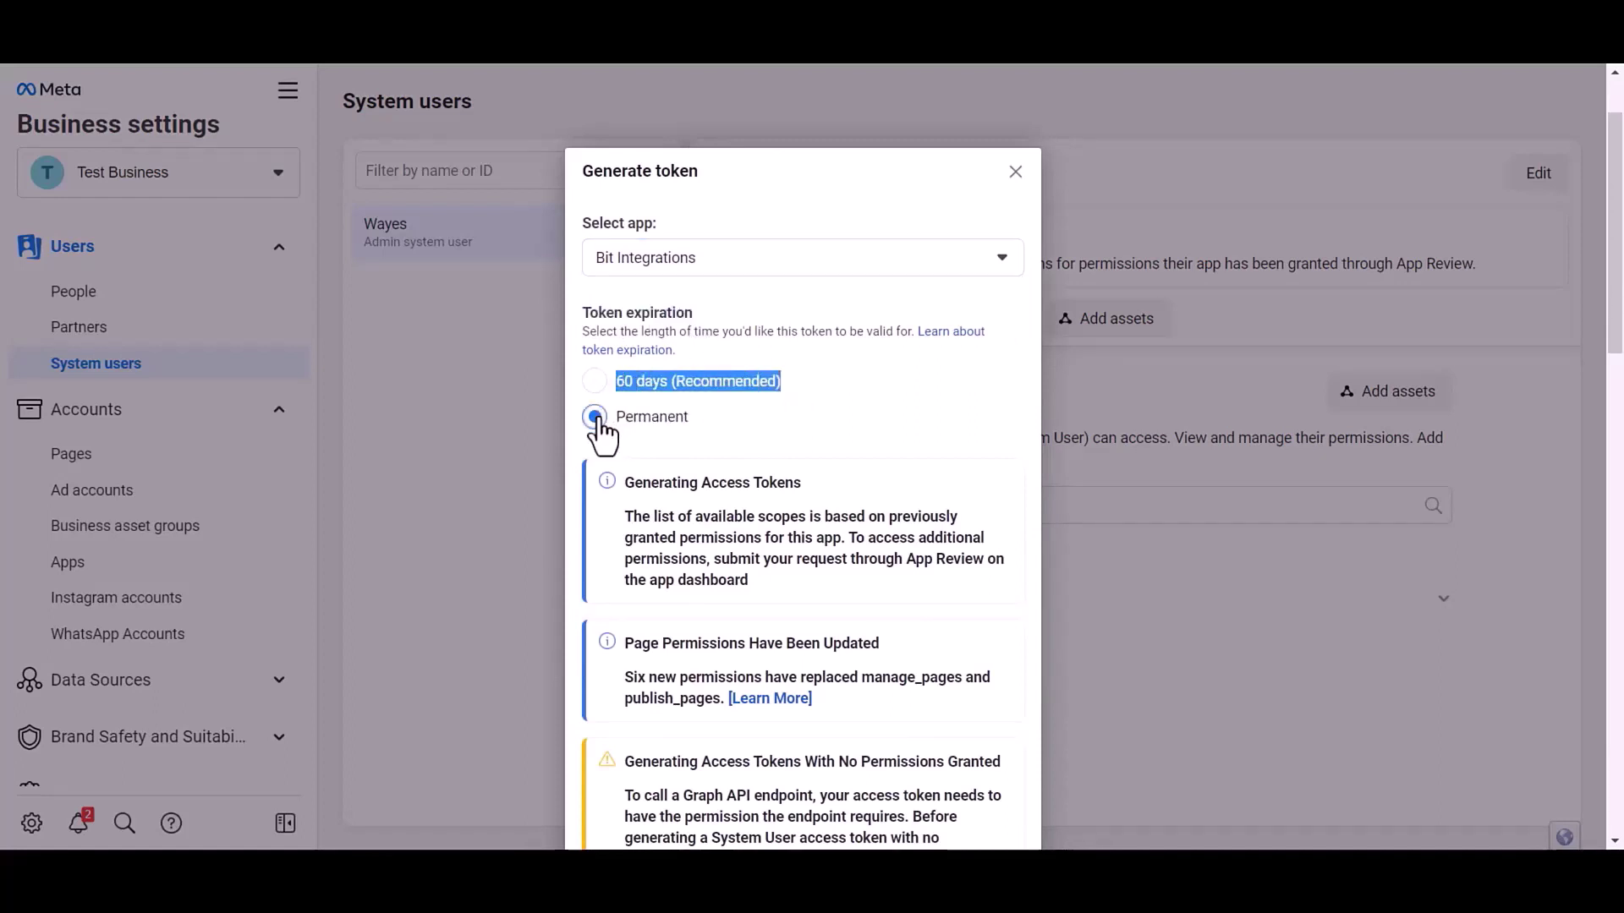
{"action": "scroll", "coordinate": [712, 381], "scroll_direction": "down", "scroll_amount": 2}
{"action": "scroll", "coordinate": [779, 344], "scroll_direction": "down", "scroll_amount": 2}
{"action": "scroll", "coordinate": [786, 345], "scroll_direction": "down", "scroll_amount": 1}
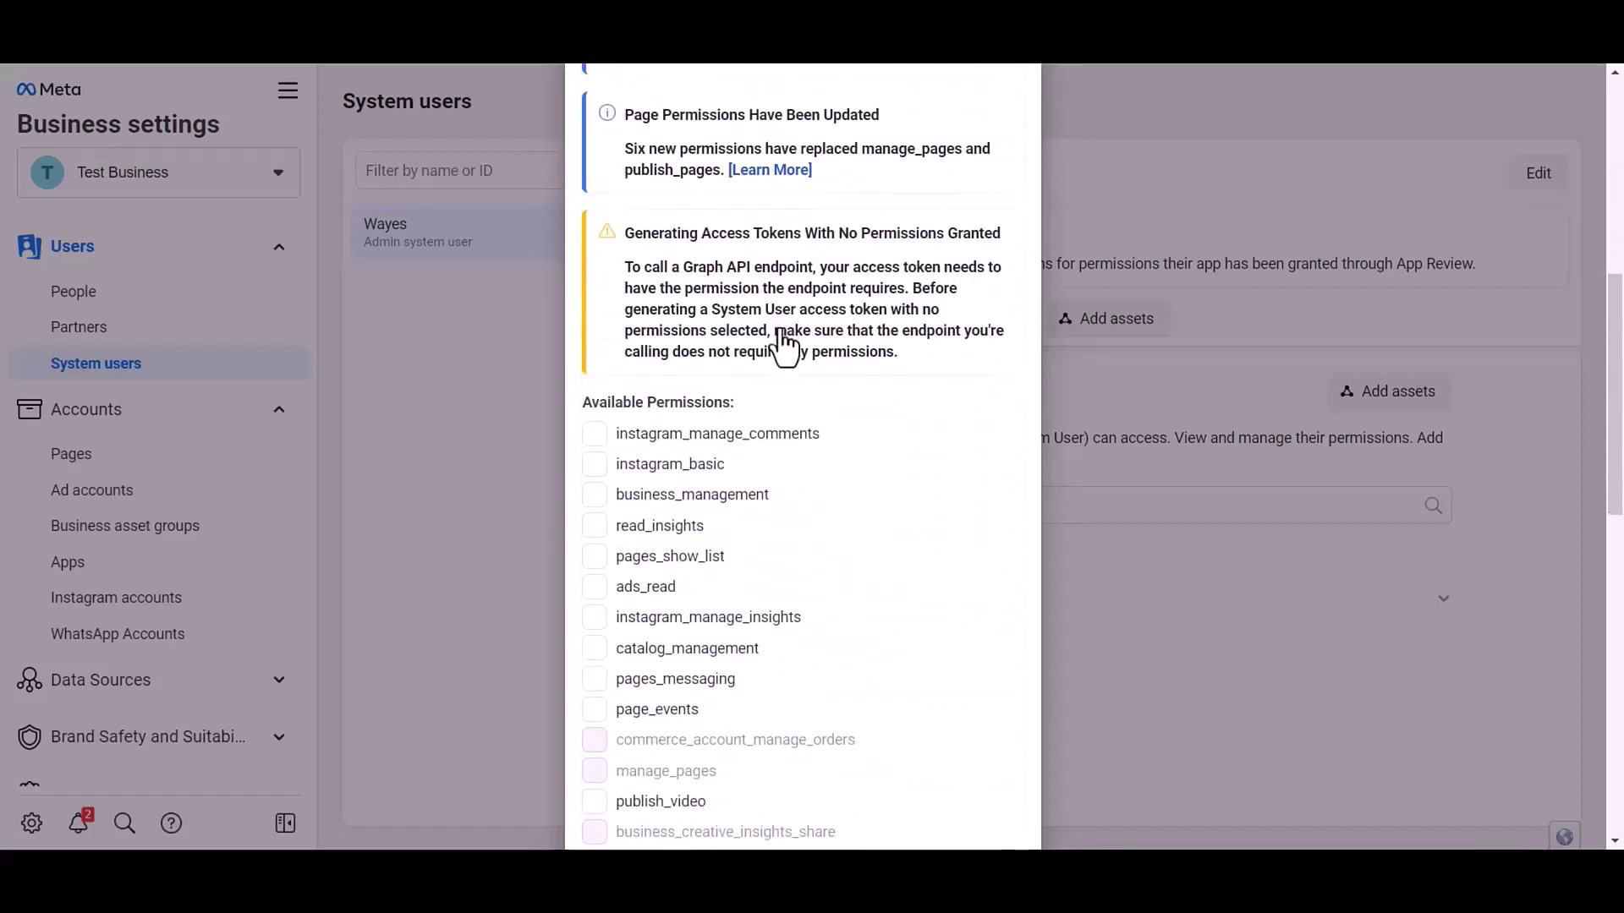
{"action": "scroll", "coordinate": [782, 344], "scroll_direction": "down", "scroll_amount": 2}
{"action": "left_click_drag", "start_coordinate": [582, 190], "coordinate": [753, 193]}
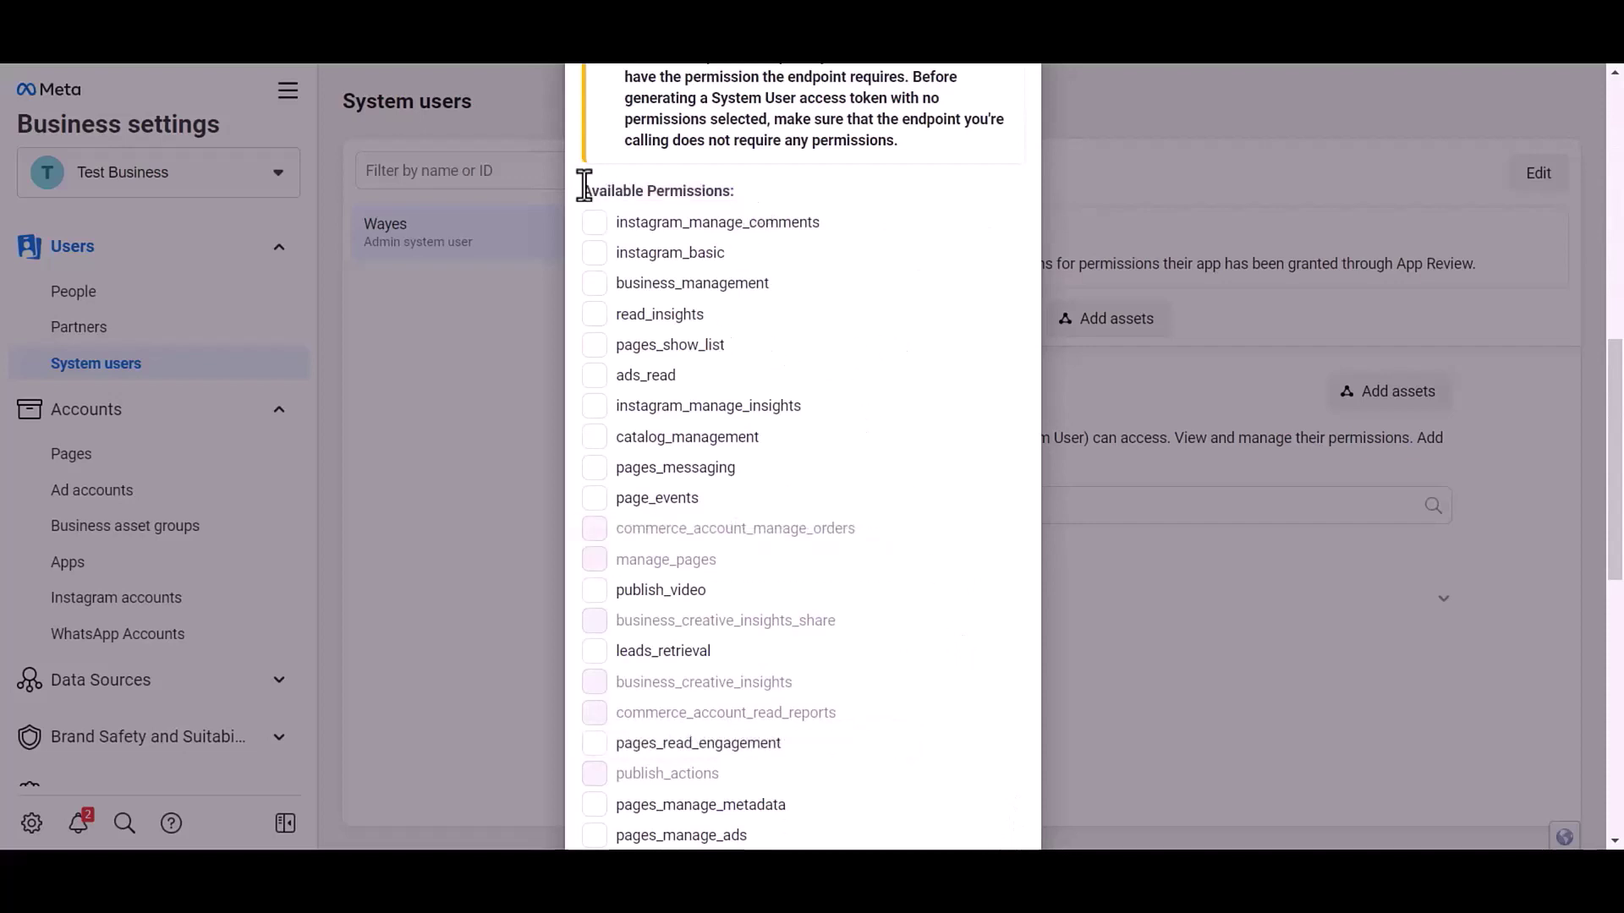
- Generate the token with WhatsApp messaging and management permissions and paste it into Access Token
{"action": "left_click_drag", "start_coordinate": [582, 190], "coordinate": [777, 185]}
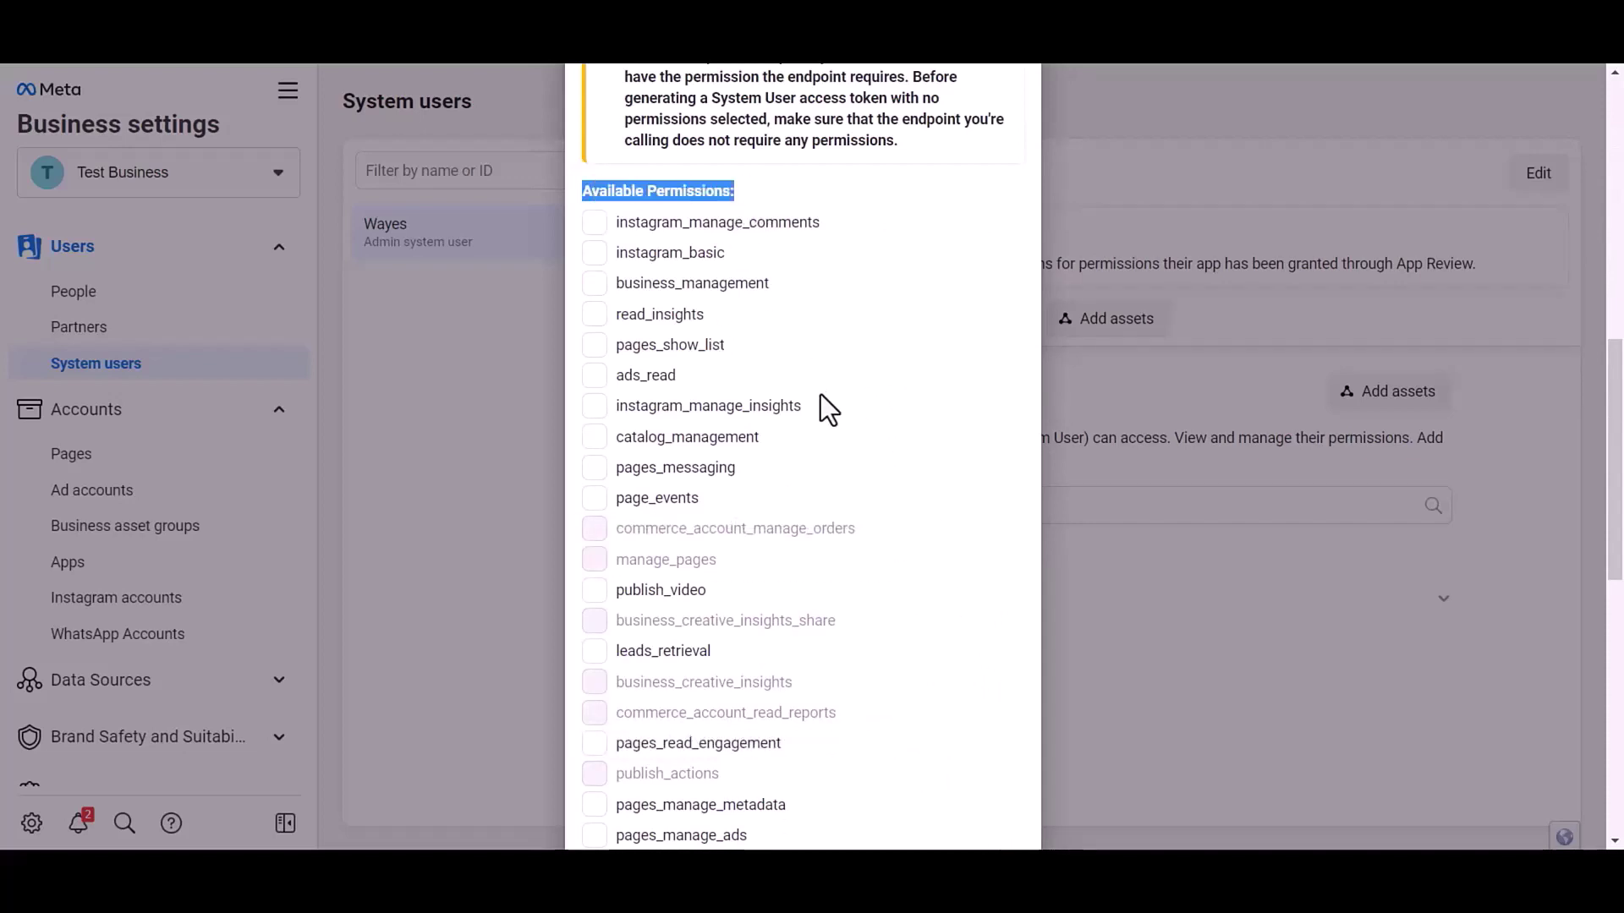
{"action": "scroll", "coordinate": [825, 398], "scroll_direction": "down", "scroll_amount": 1}
{"action": "scroll", "coordinate": [651, 595], "scroll_direction": "down", "scroll_amount": 2}
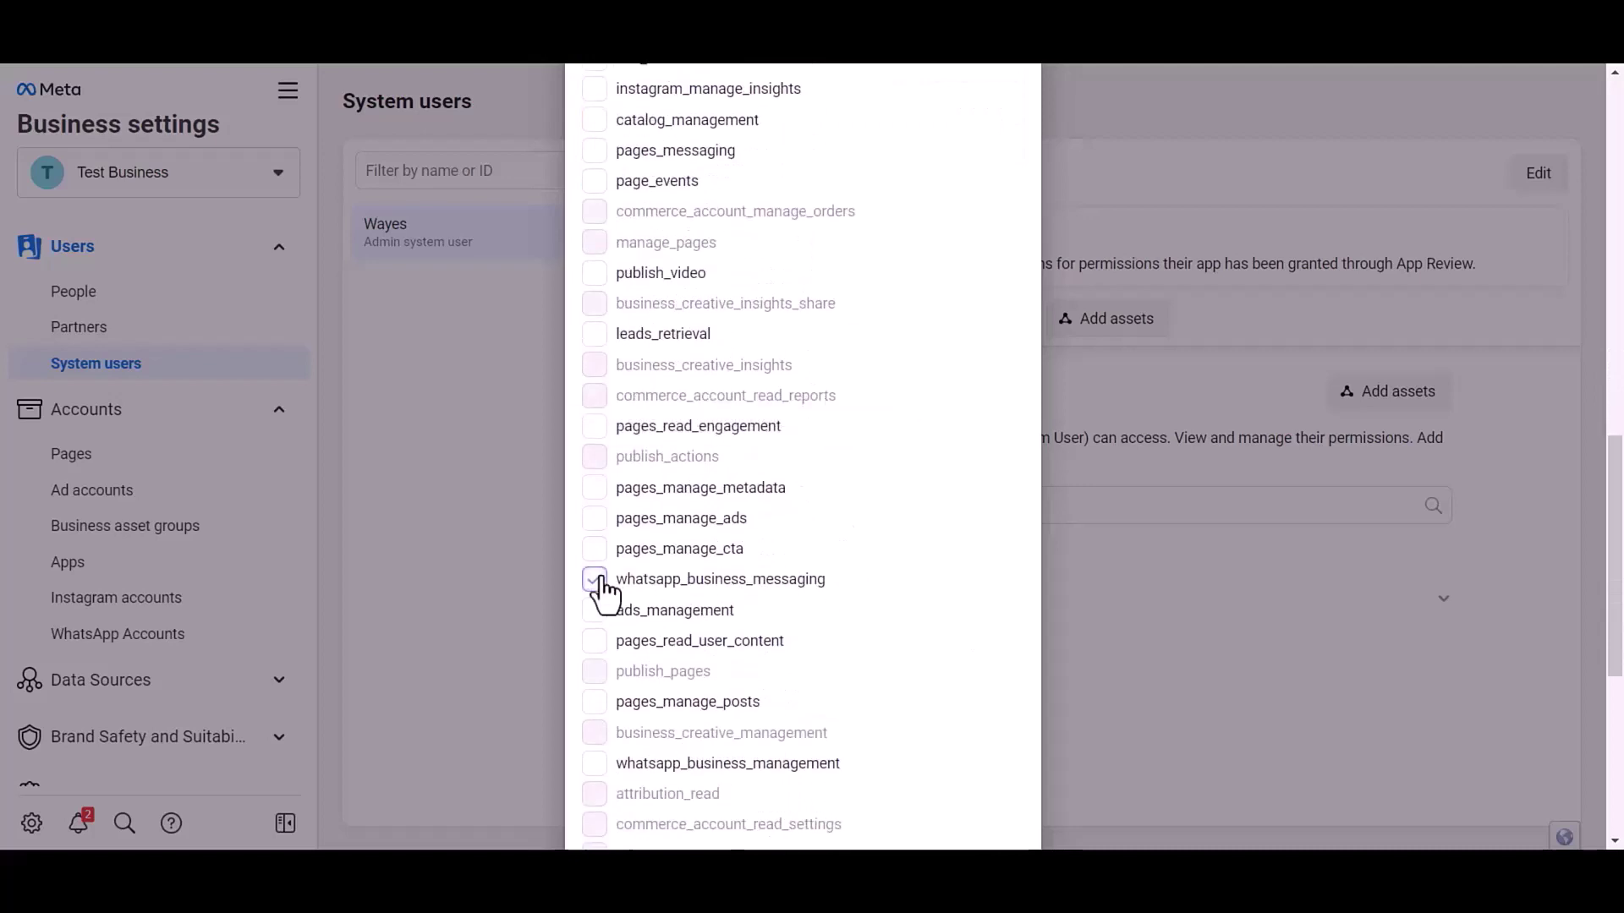
{"action": "scroll", "coordinate": [724, 598], "scroll_direction": "down", "scroll_amount": 1}
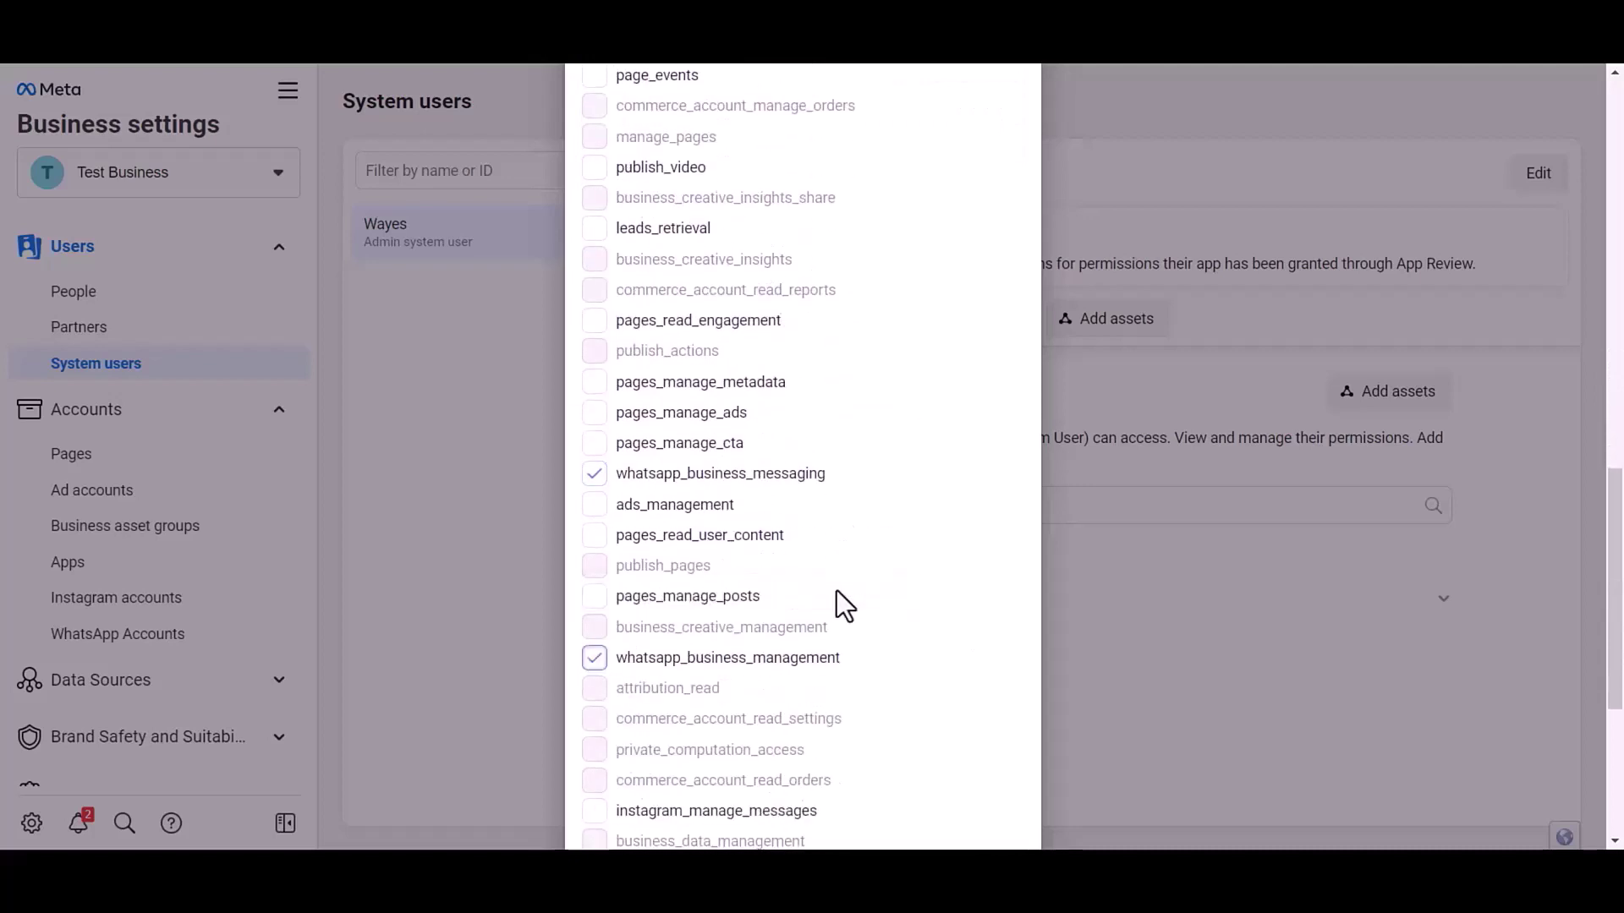
{"action": "scroll", "coordinate": [836, 596], "scroll_direction": "down", "scroll_amount": 4}
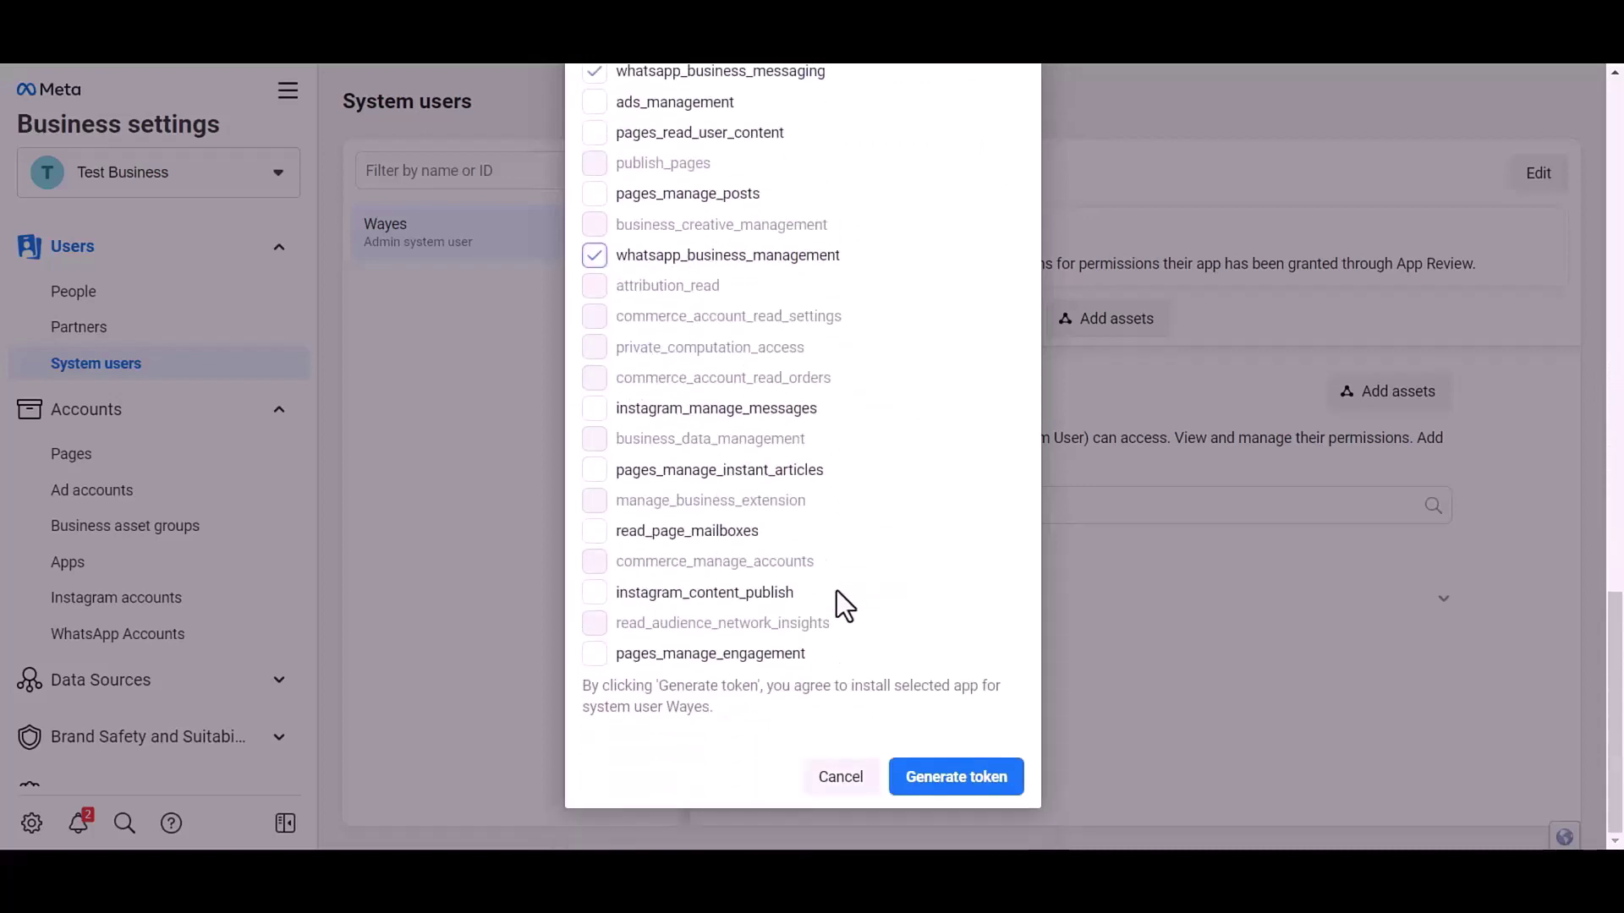
{"action": "left_click", "coordinate": [955, 779]}
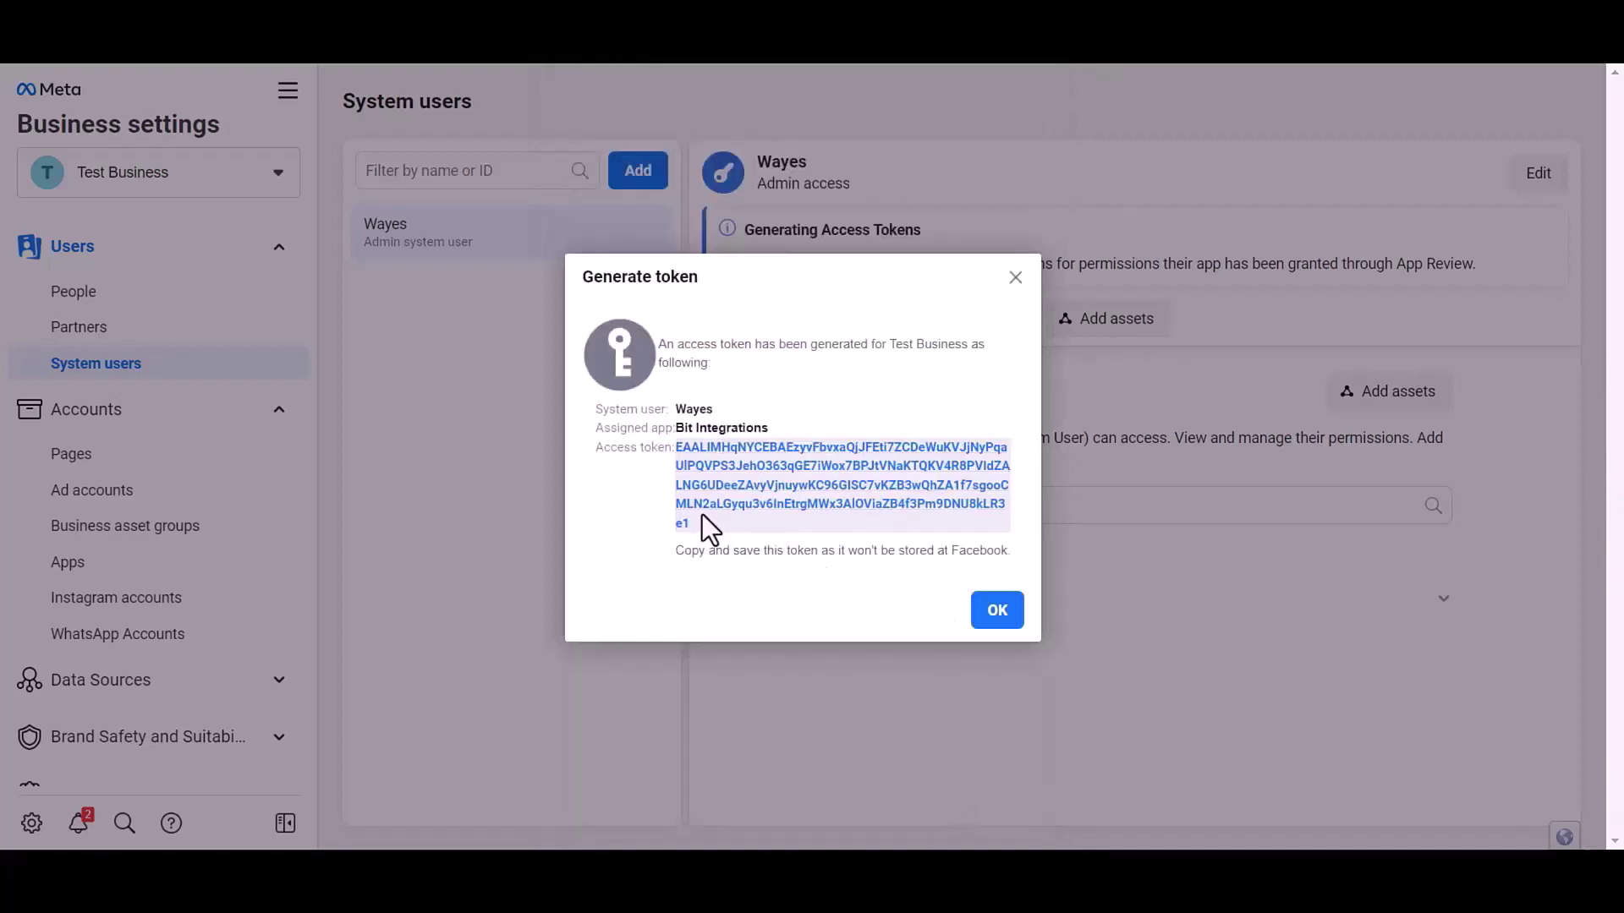
{"action": "double_click", "coordinate": [701, 514]}
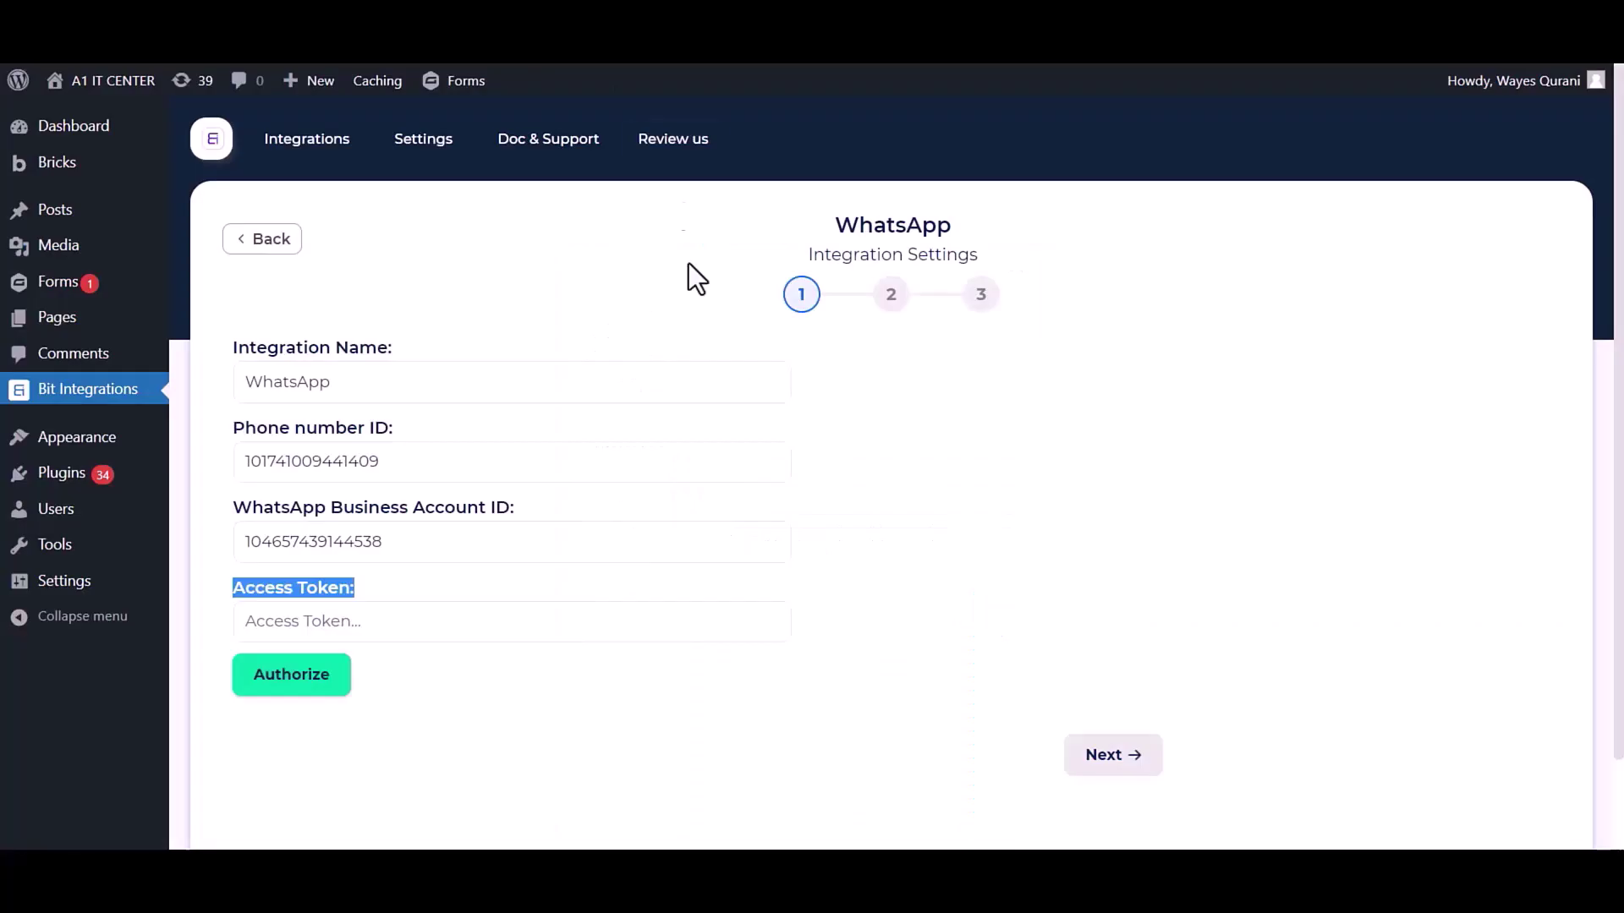
{"action": "left_click", "coordinate": [464, 630]}
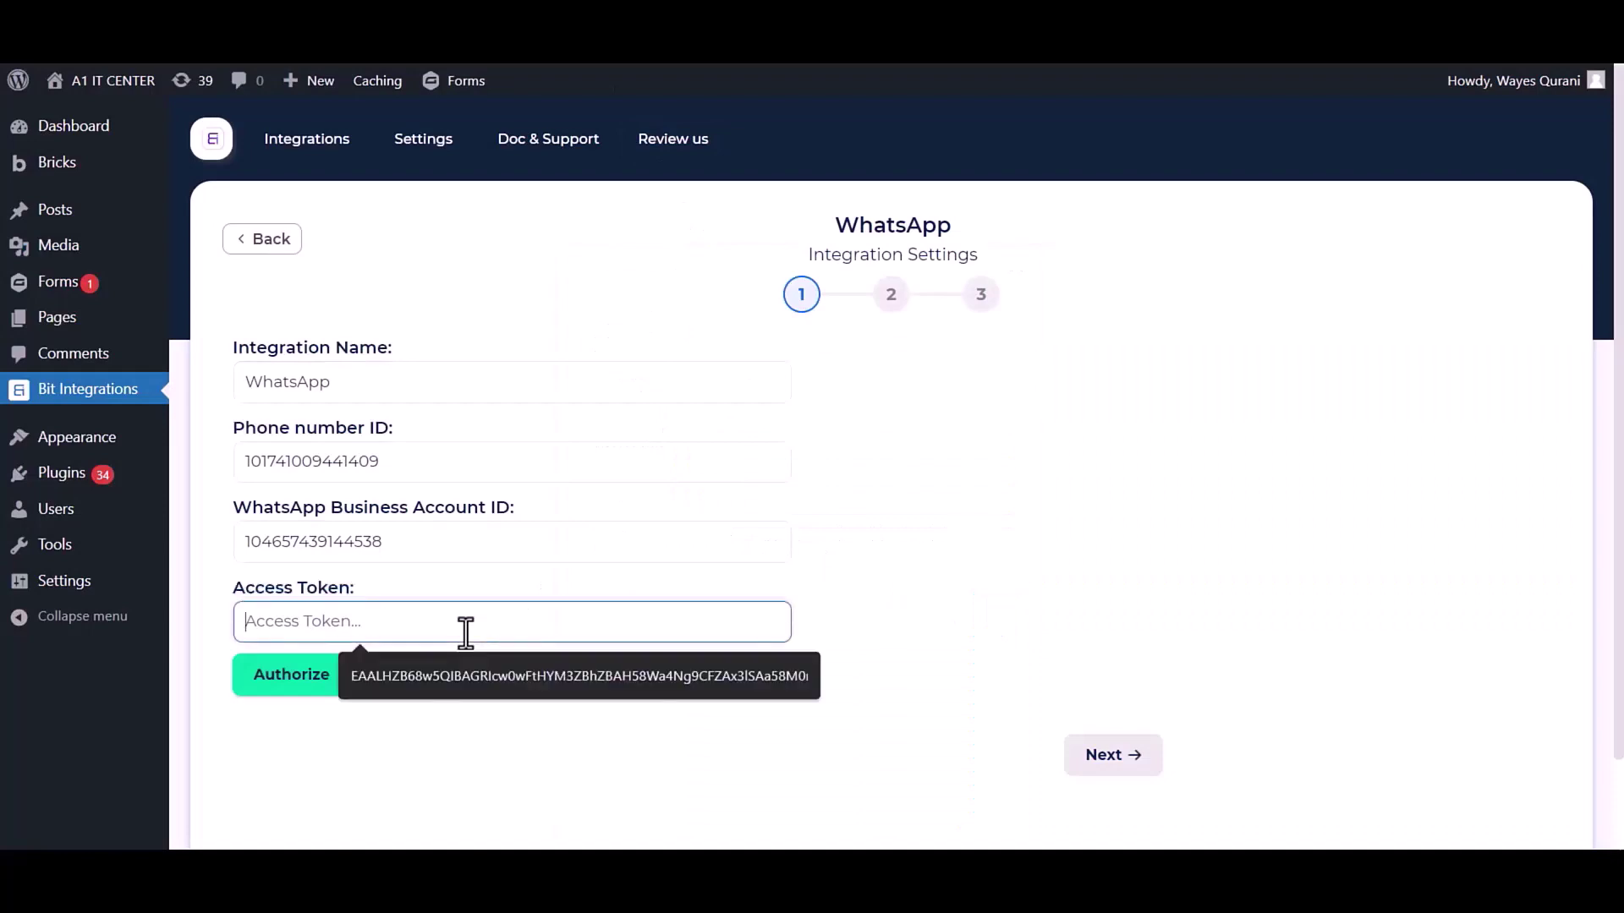
{"action": "key", "text": "ctrl+v"}
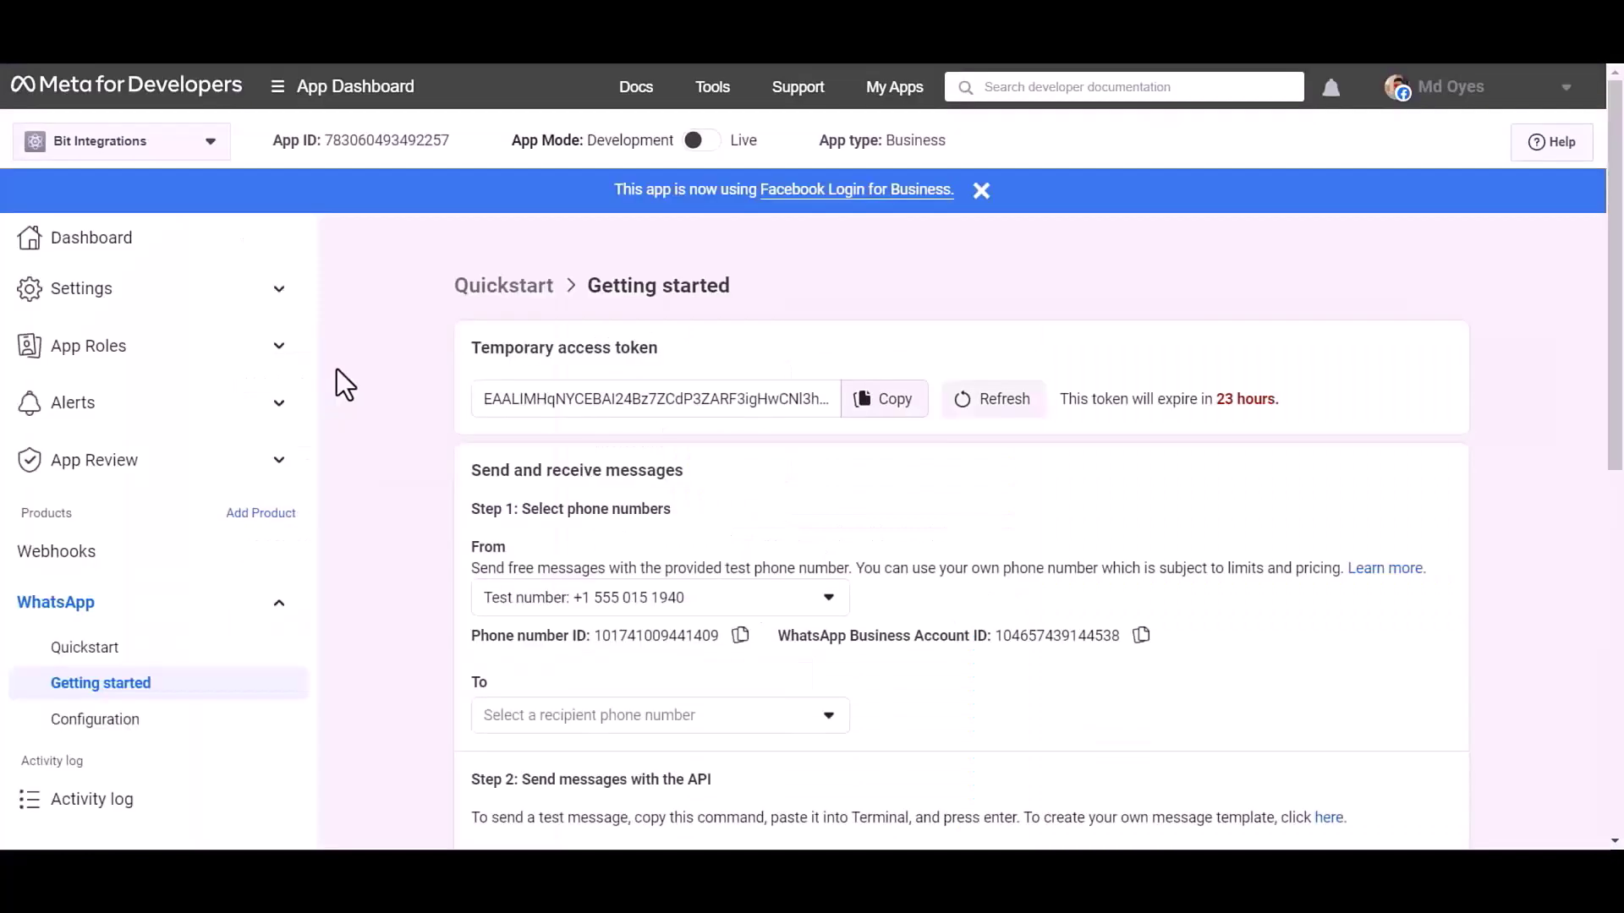
{"action": "scroll", "coordinate": [339, 370], "scroll_direction": "down", "scroll_amount": 1}
{"action": "scroll", "coordinate": [338, 370], "scroll_direction": "down", "scroll_amount": 1}
{"action": "scroll", "coordinate": [374, 368], "scroll_direction": "down", "scroll_amount": 4}
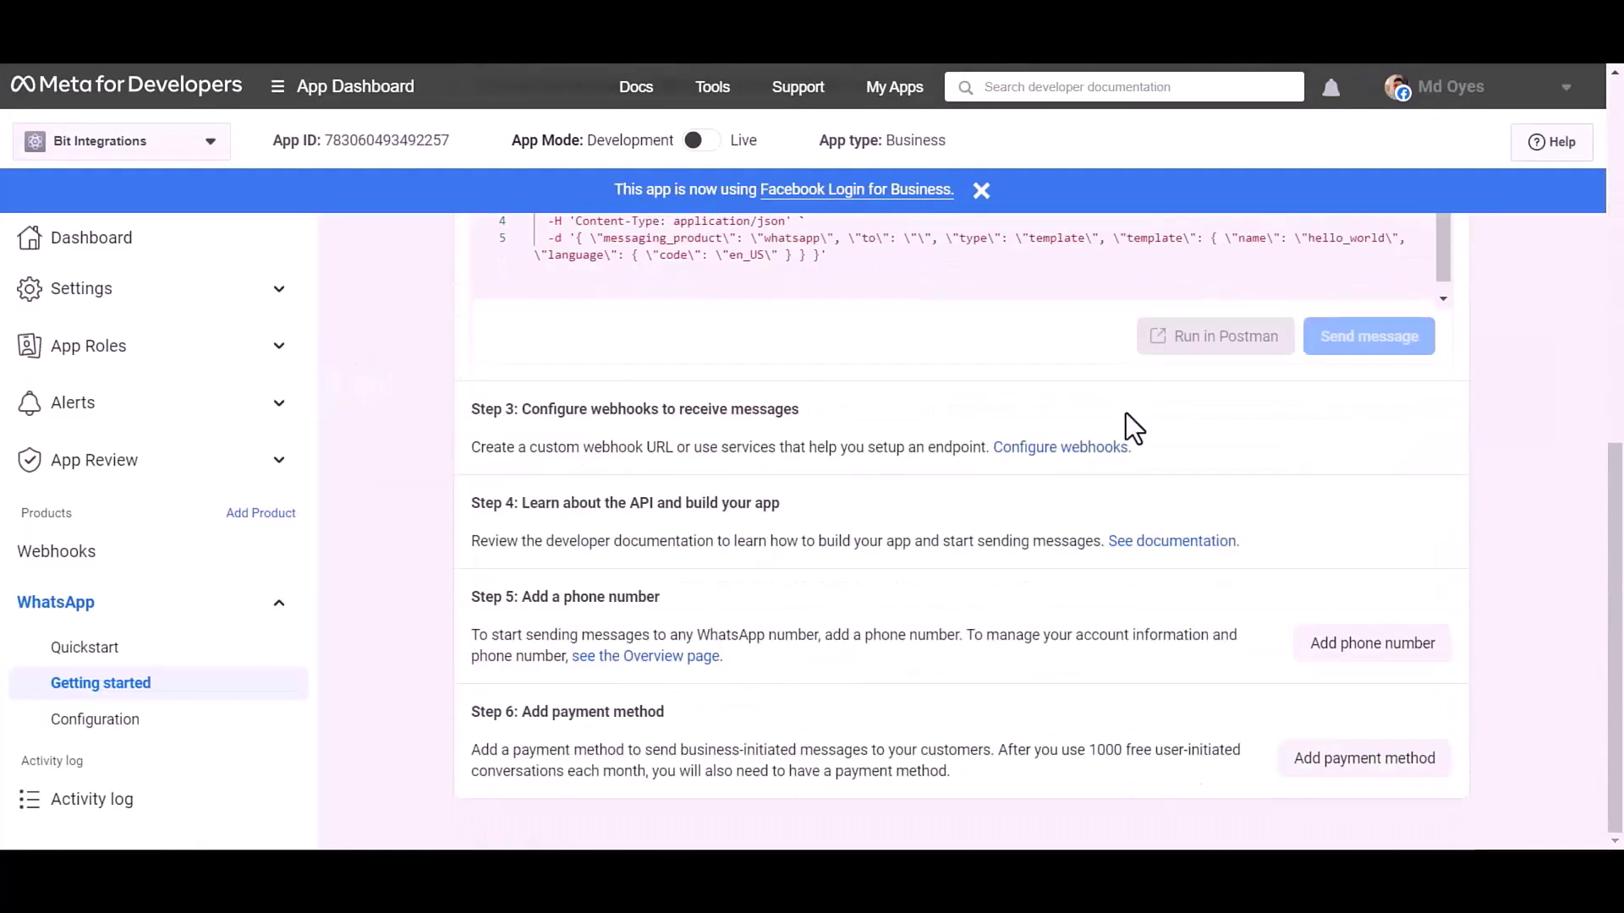
- Add a WhatsApp Business profile named Bit Apps in the Automotive category
{"action": "left_click", "coordinate": [1368, 657]}
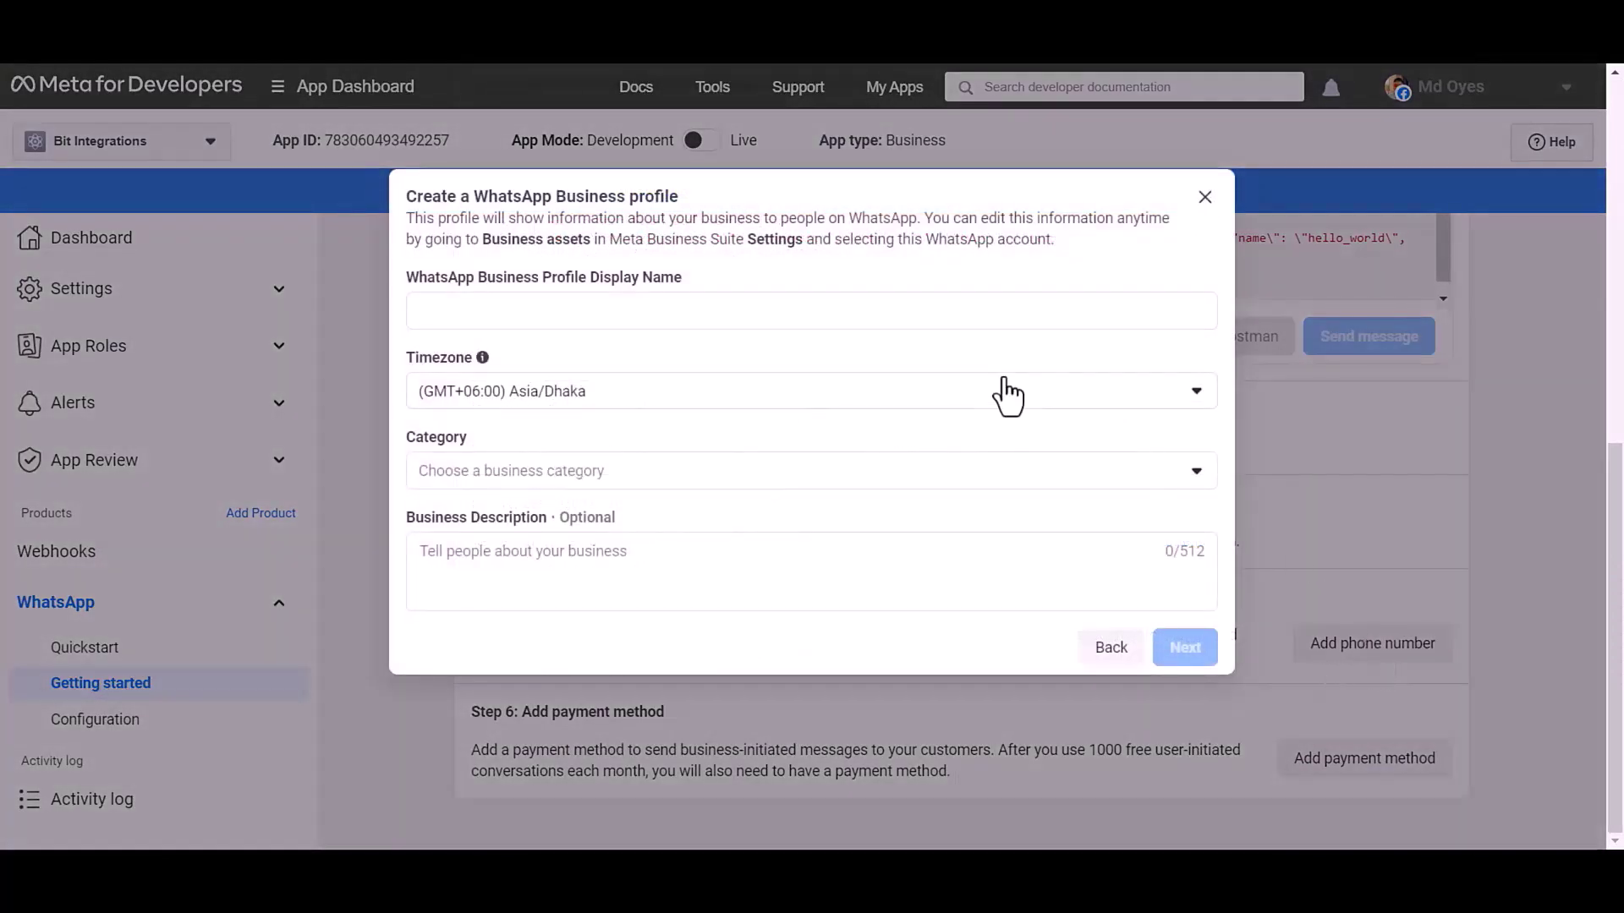
{"action": "left_click", "coordinate": [737, 312]}
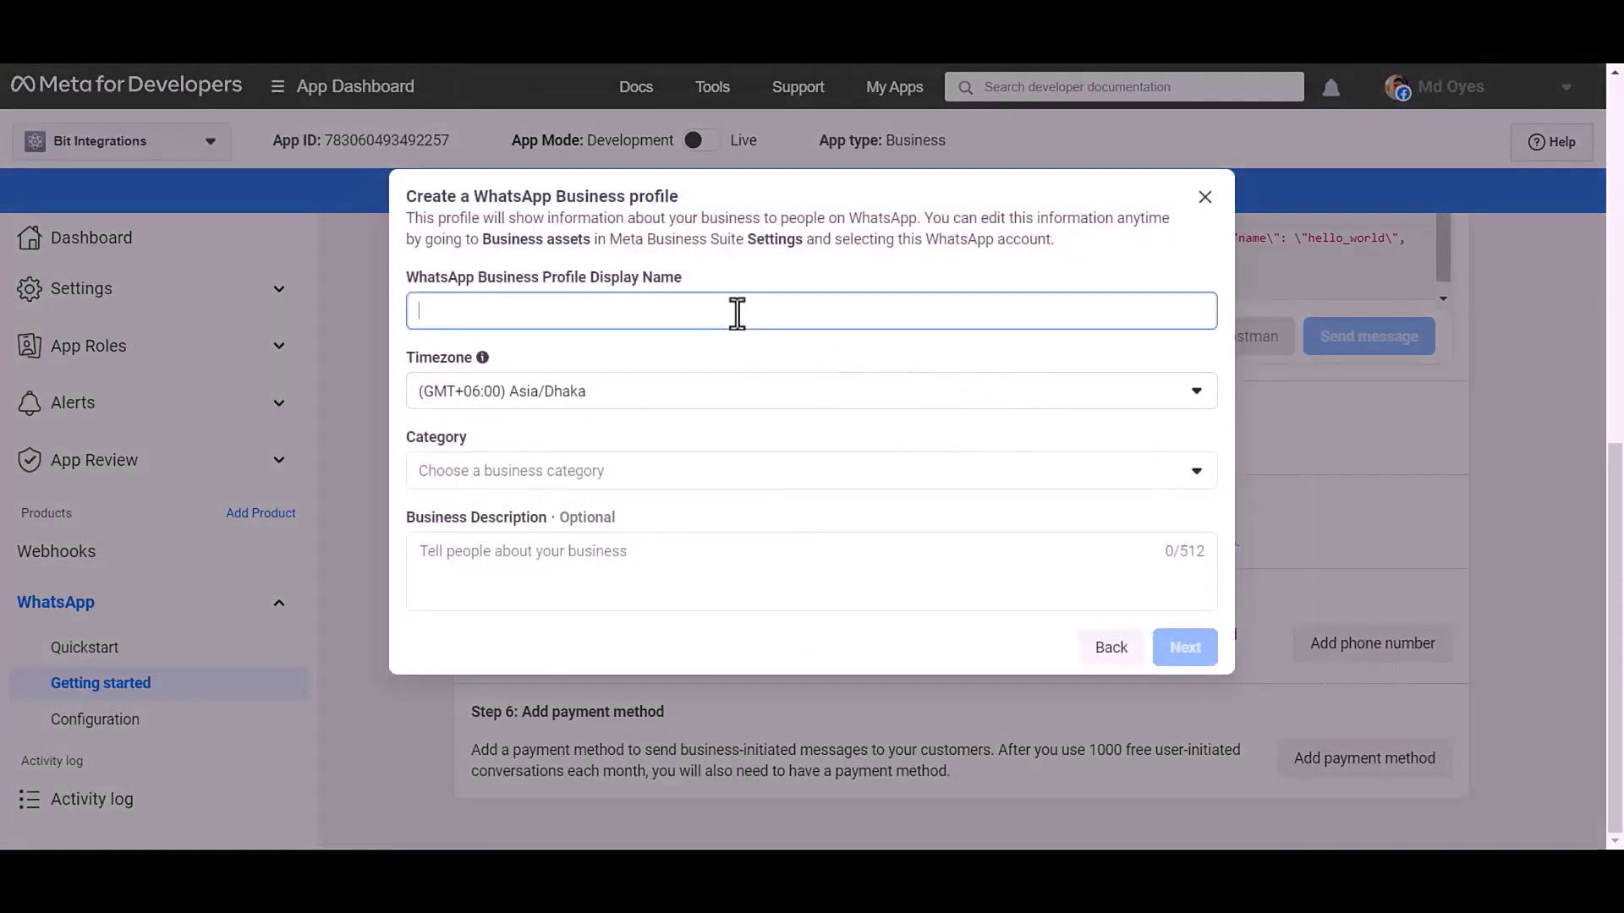
{"action": "type", "text": "Bit Apps"}
{"action": "left_click", "coordinate": [555, 485]}
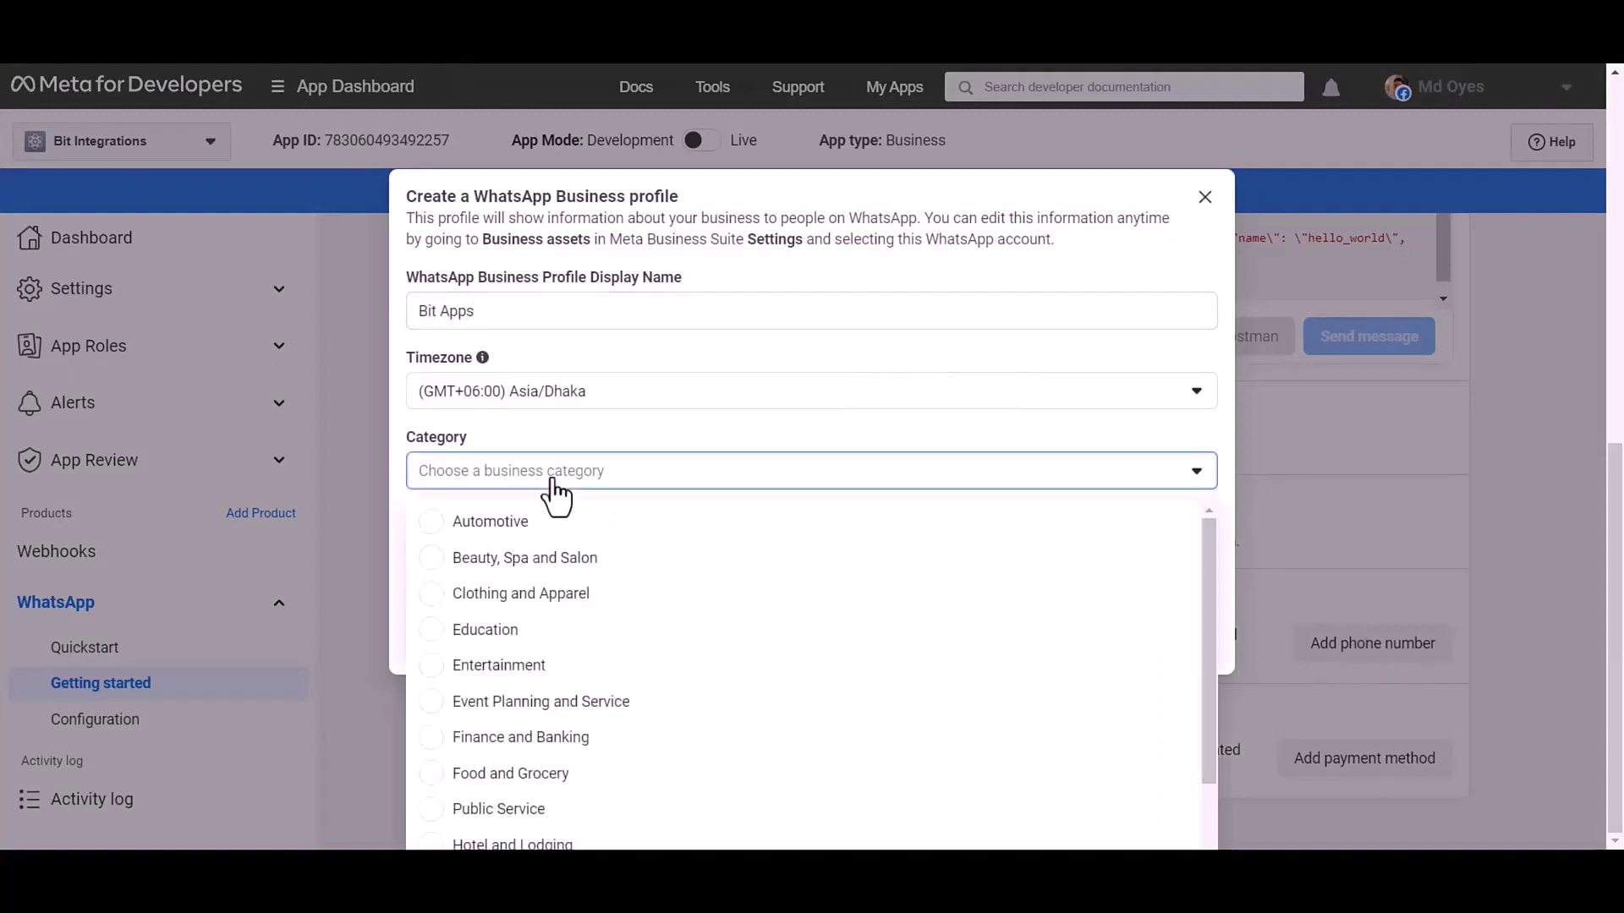
{"action": "left_click", "coordinate": [510, 524]}
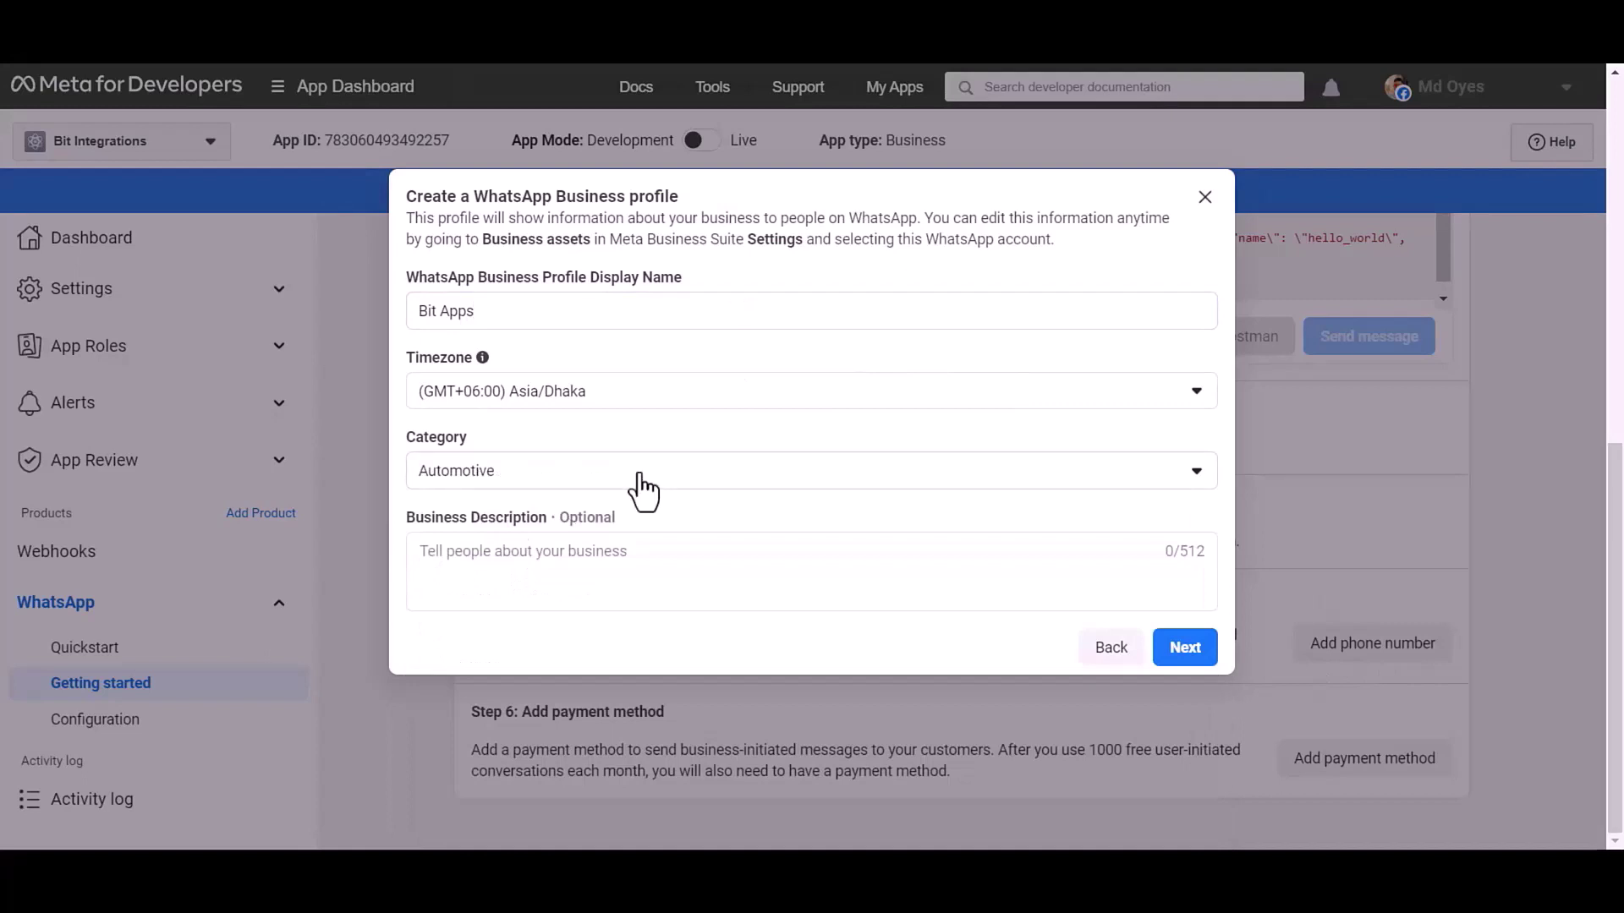
{"action": "left_click", "coordinate": [1186, 649]}
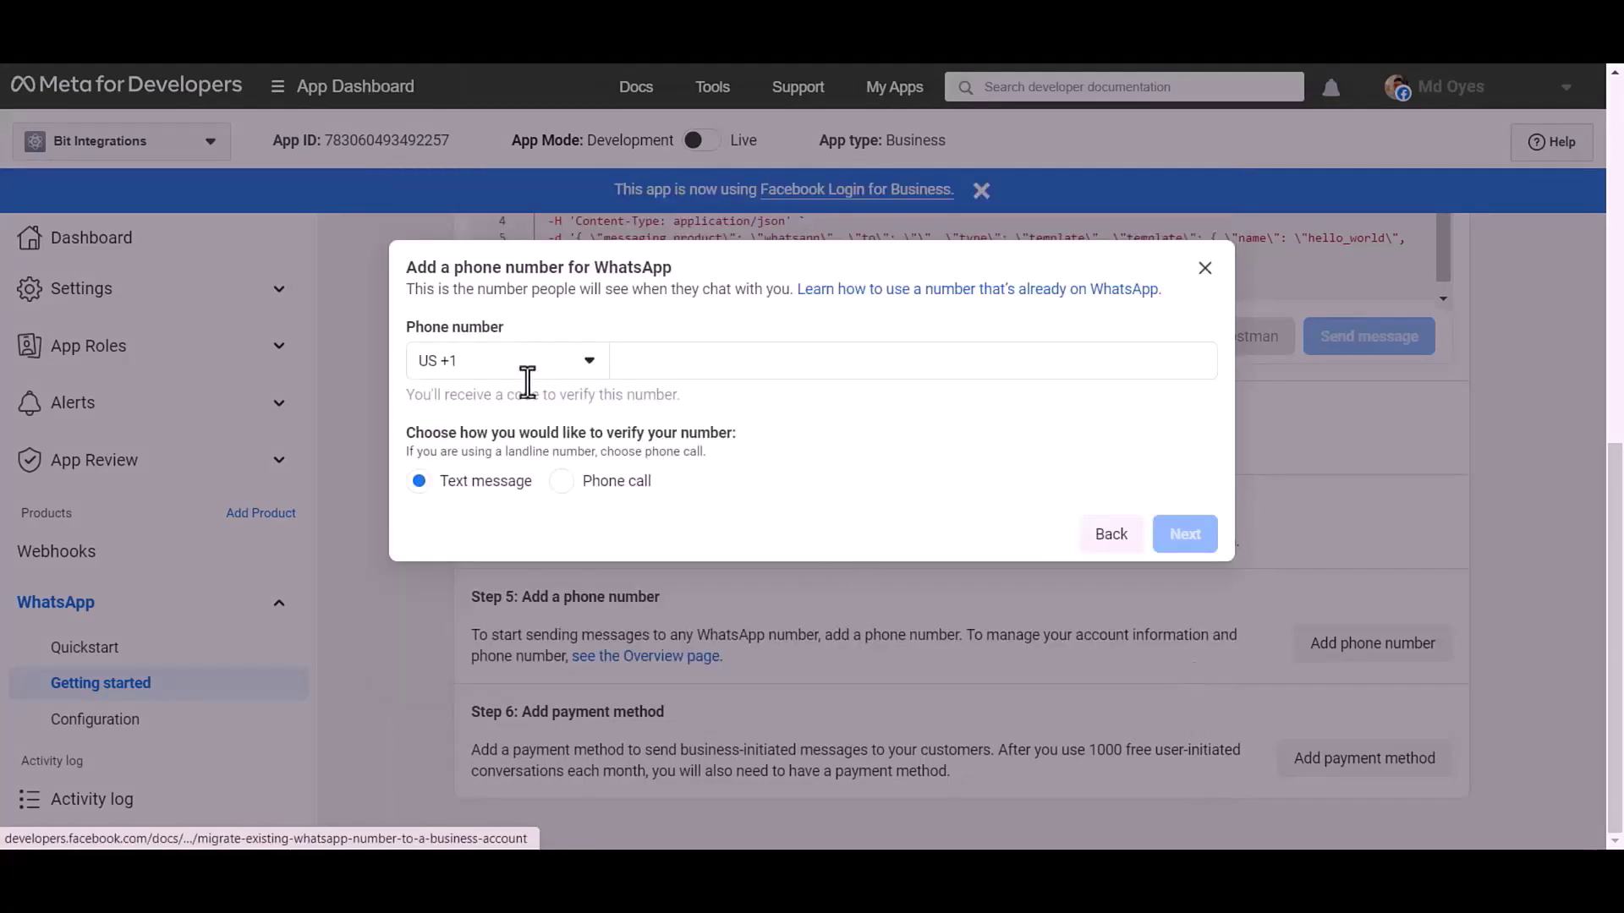
- Enter the phone number with BD +880 country code and request a verification code
{"action": "left_click", "coordinate": [494, 378]}
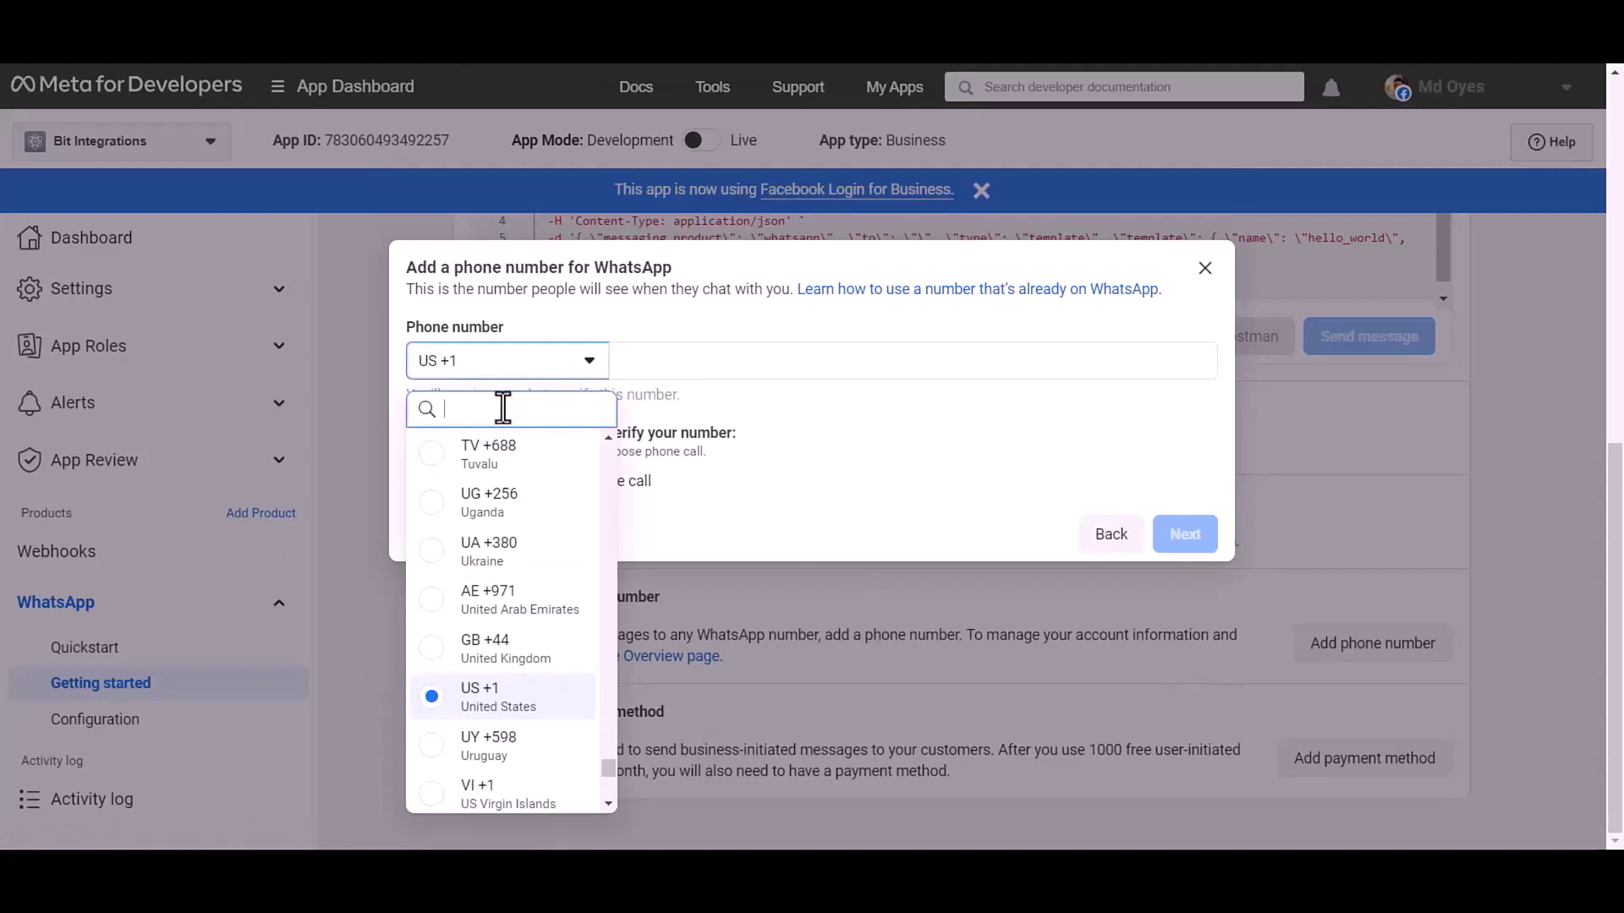
{"action": "type", "text": "bangladesh"}
{"action": "left_click", "coordinate": [512, 451]}
{"action": "left_click", "coordinate": [685, 363]}
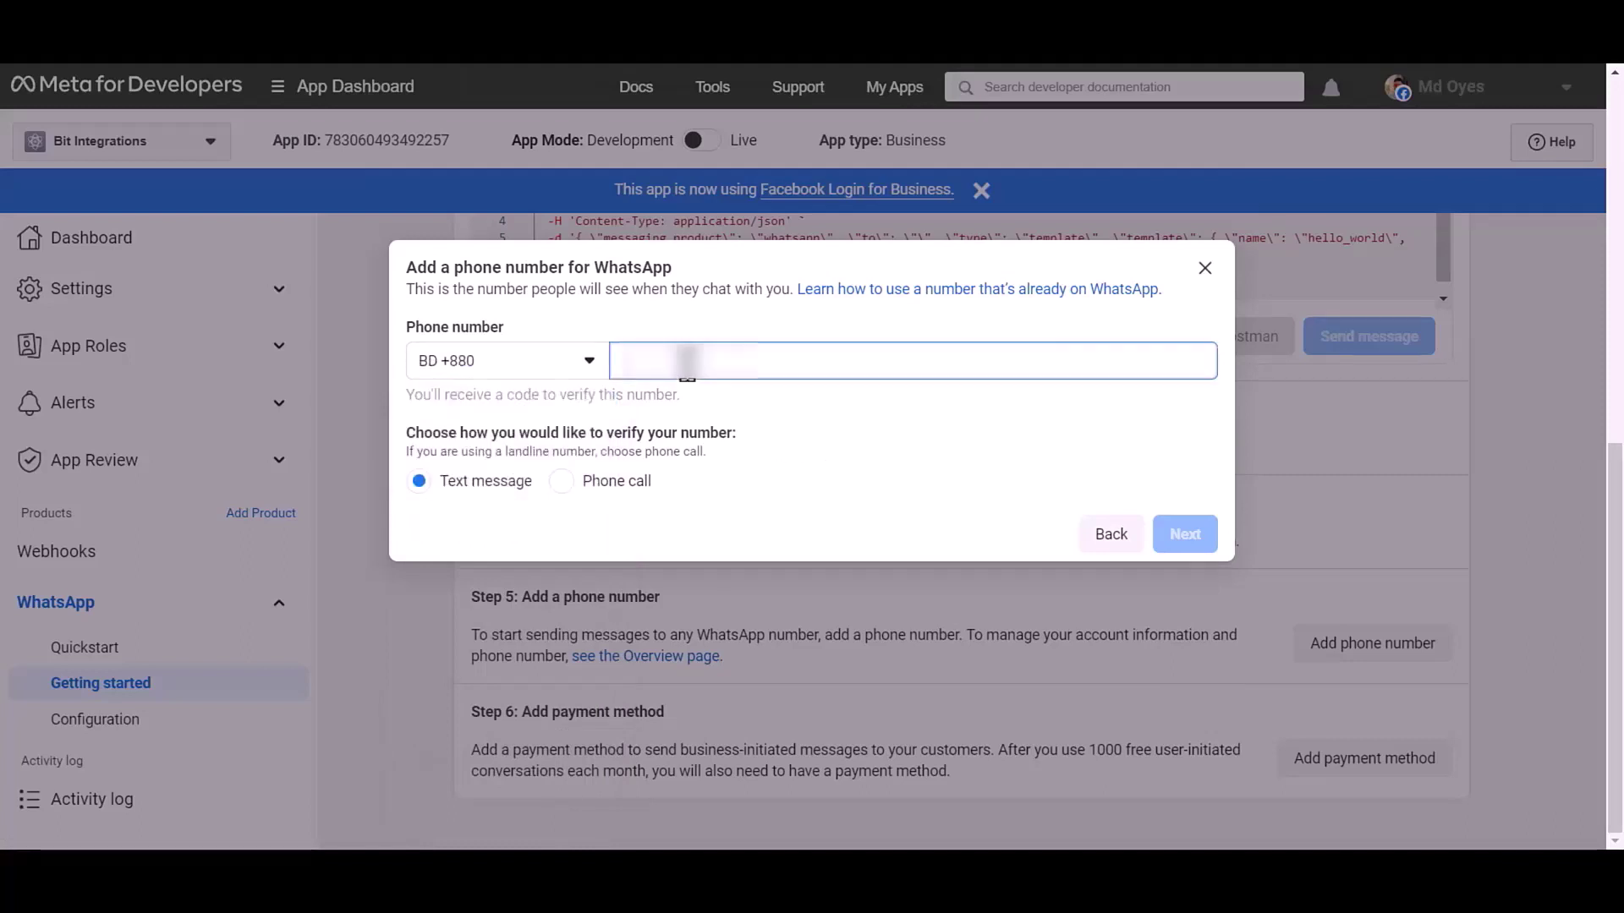
{"action": "key", "text": "ctrl+v"}
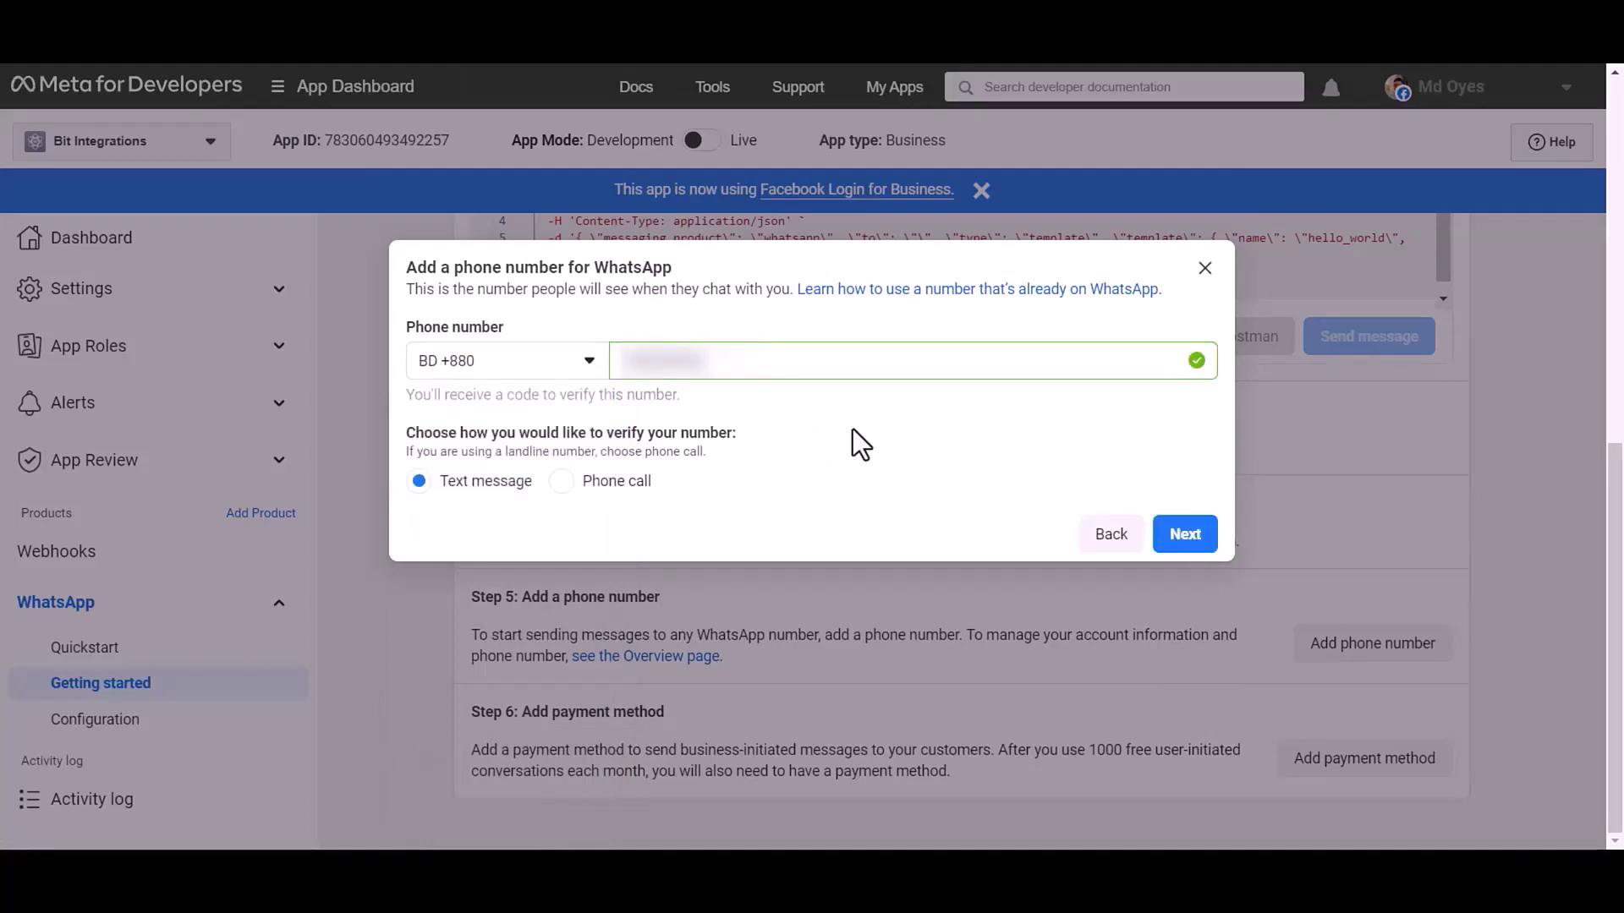
{"action": "left_click", "coordinate": [1184, 535]}
- Submit the 6-digit verification code to verify the sender number
{"action": "left_click", "coordinate": [422, 417]}
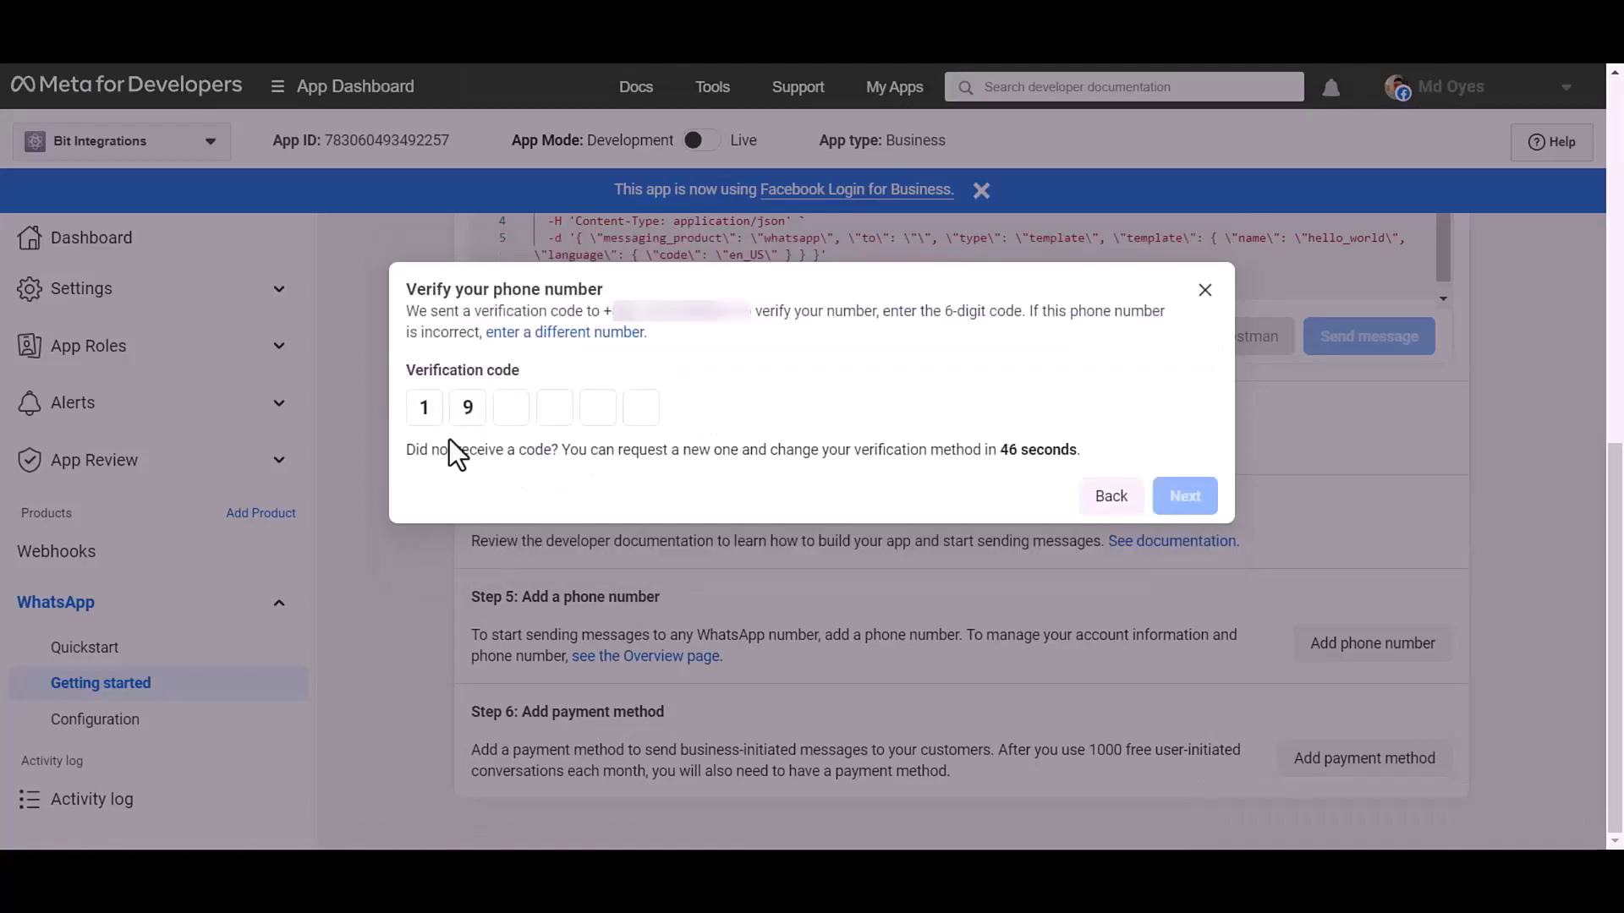
{"action": "left_click", "coordinate": [1194, 505]}
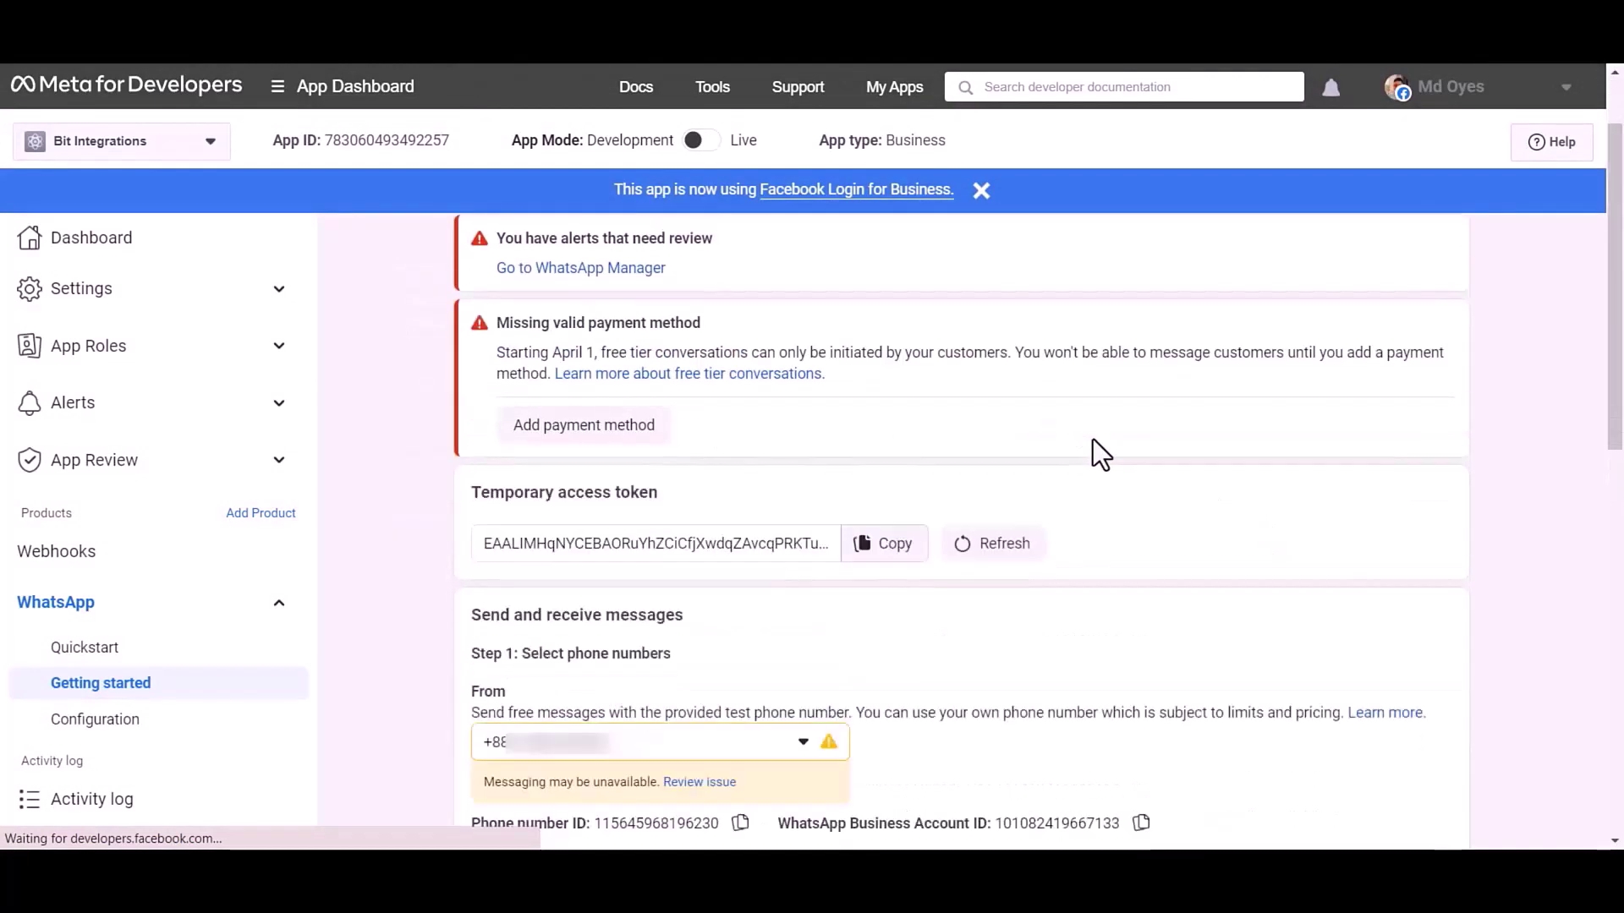
{"action": "scroll", "coordinate": [1117, 432], "scroll_direction": "down", "scroll_amount": 1}
{"action": "scroll", "coordinate": [1135, 421], "scroll_direction": "down", "scroll_amount": 2}
{"action": "scroll", "coordinate": [1135, 419], "scroll_direction": "down", "scroll_amount": 2}
{"action": "scroll", "coordinate": [1135, 420], "scroll_direction": "down", "scroll_amount": 2}
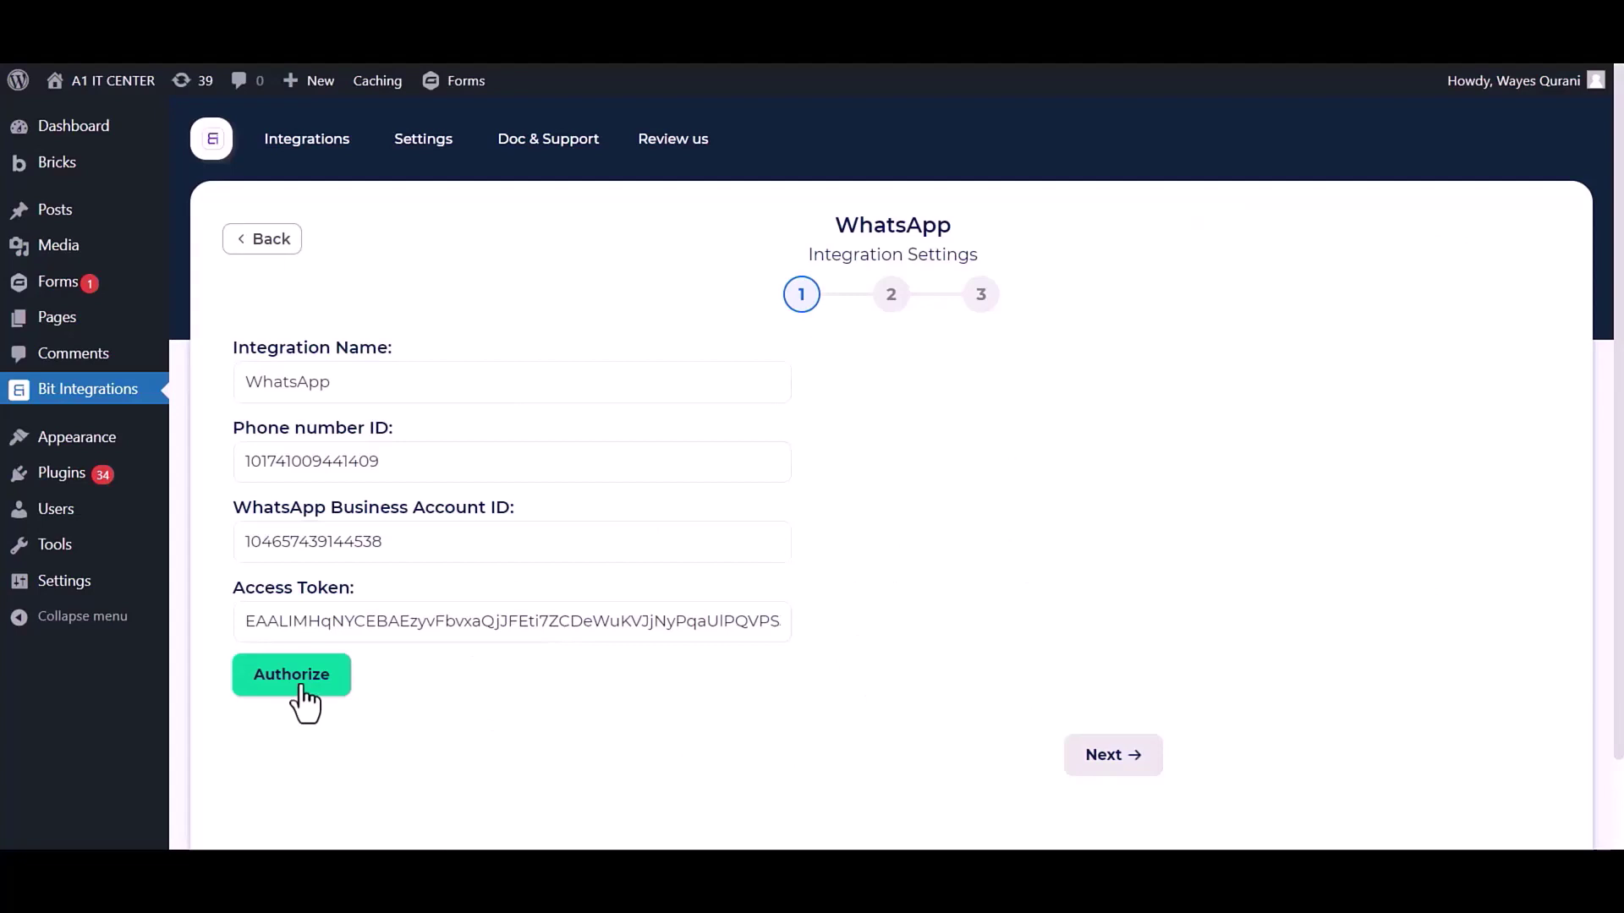
- Authorize the entered WhatsApp phone number ID, business account ID and access token
{"action": "left_click", "coordinate": [302, 702]}
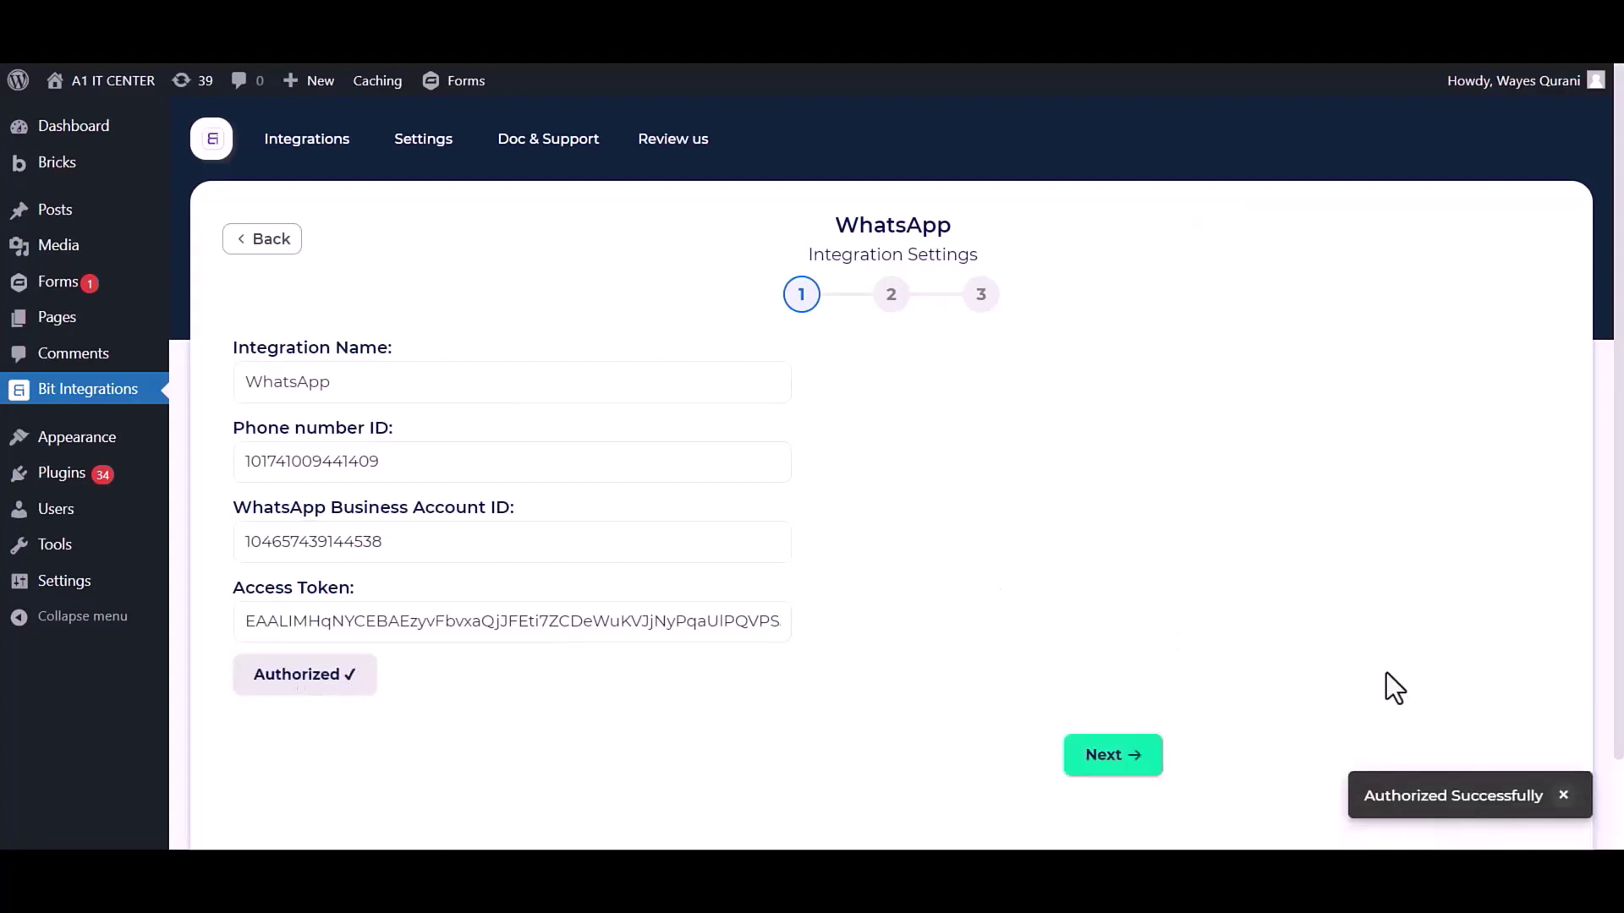
{"action": "scroll", "coordinate": [1183, 629], "scroll_direction": "down", "scroll_amount": 2}
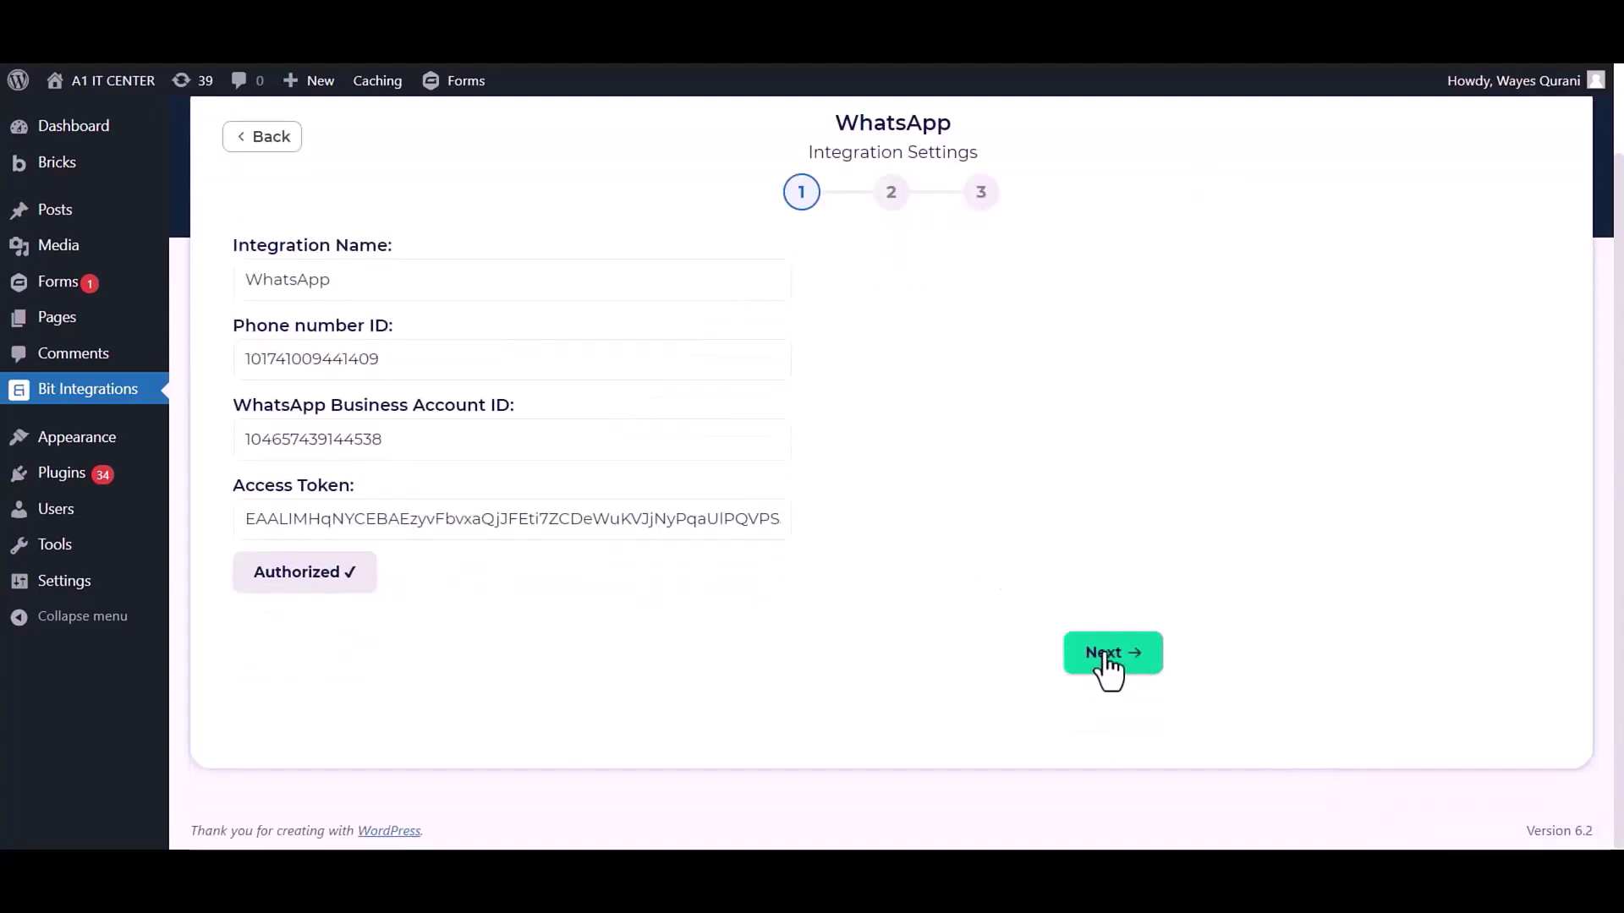
- Set Message Type to Template and map the form's Phone field to WhatsApp Phone
{"action": "left_click", "coordinate": [1106, 652]}
{"action": "scroll", "coordinate": [1050, 438], "scroll_direction": "up", "scroll_amount": 2}
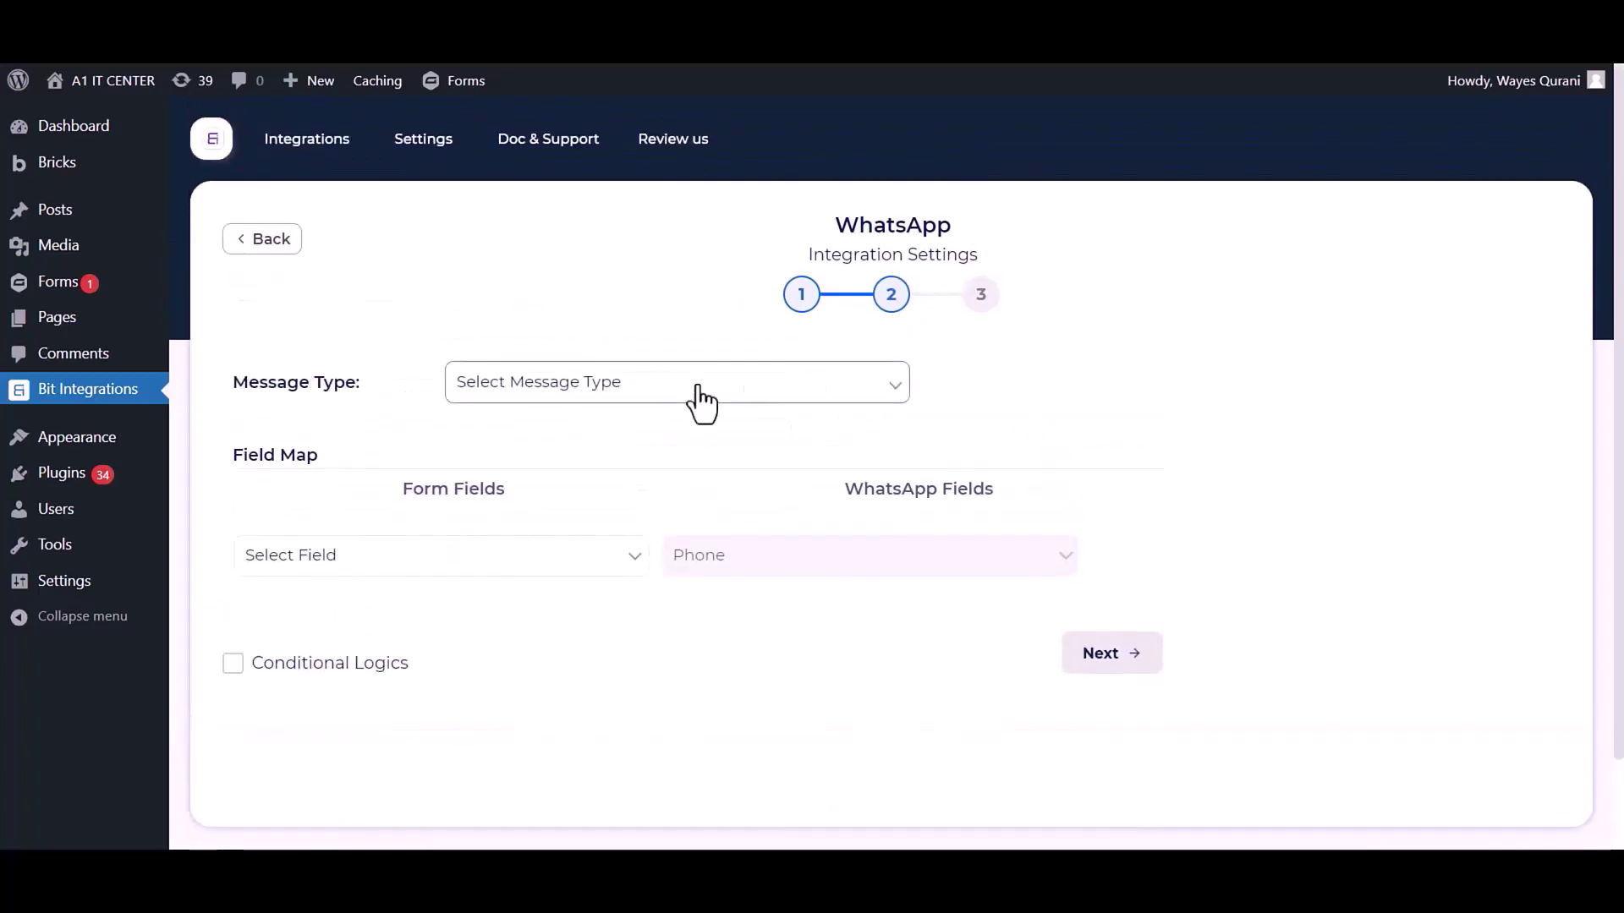
{"action": "left_click", "coordinate": [619, 395]}
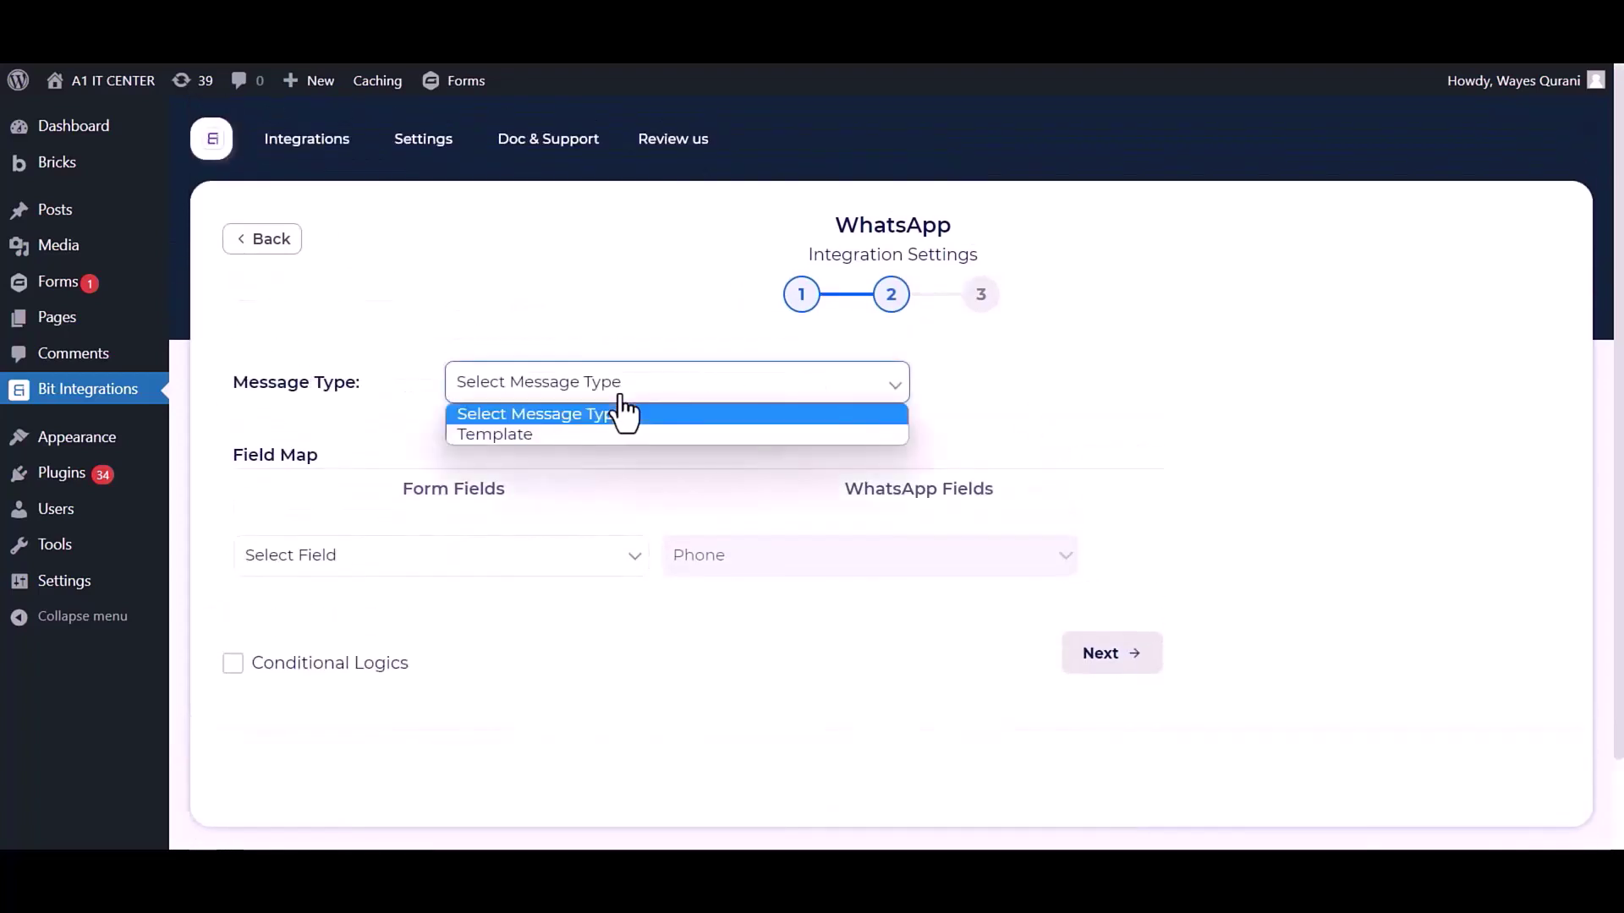
{"action": "left_click", "coordinate": [522, 436]}
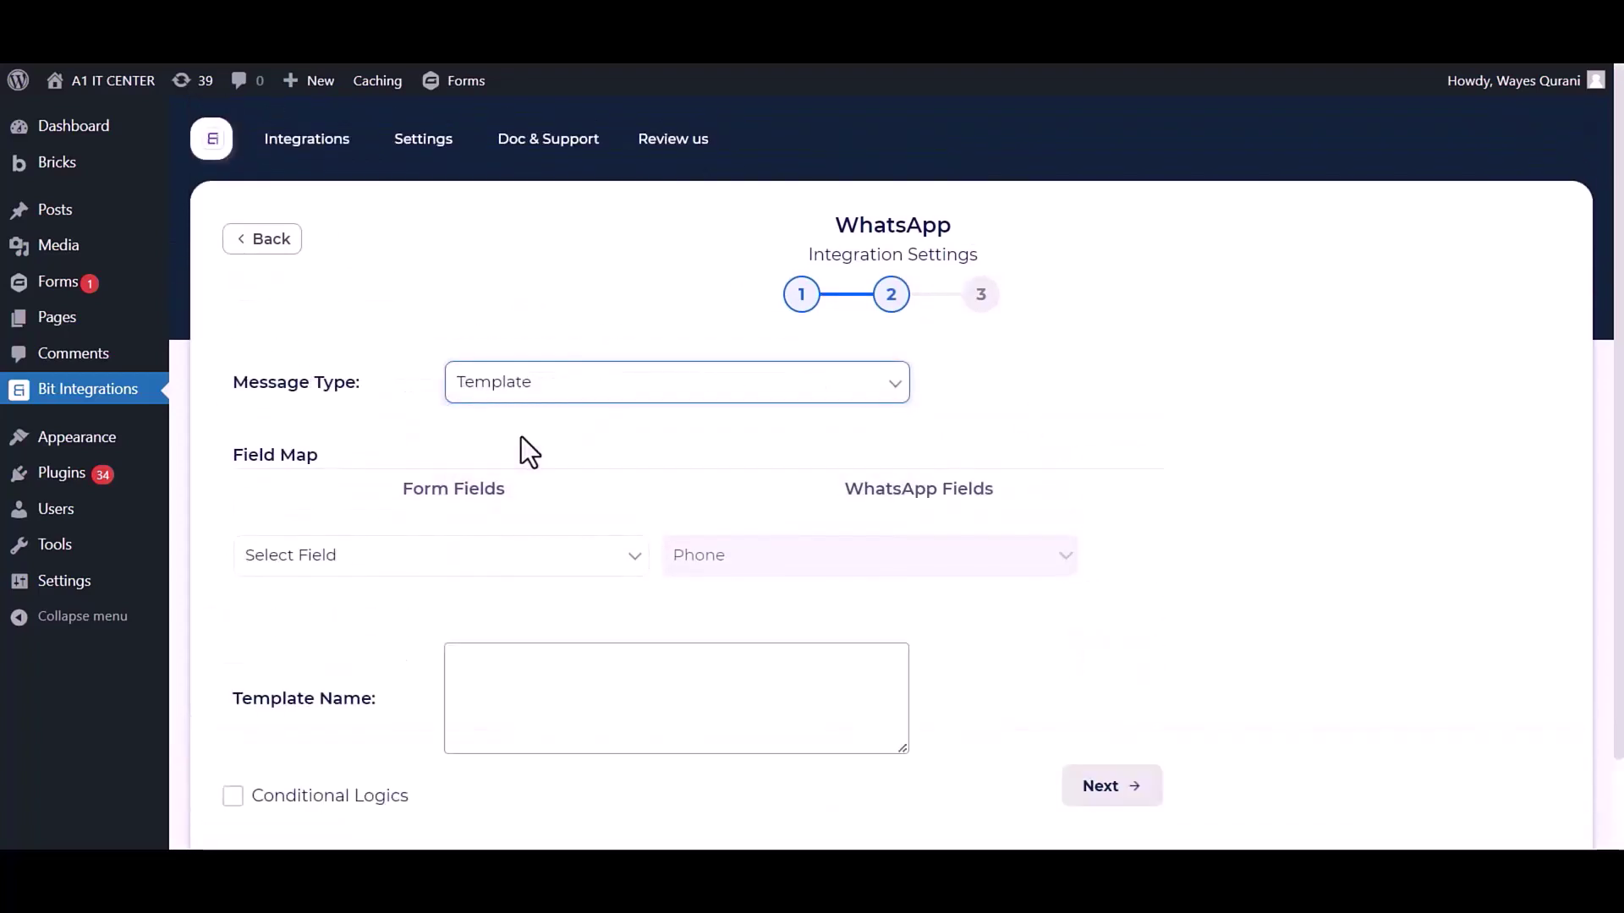
{"action": "left_click", "coordinate": [476, 566]}
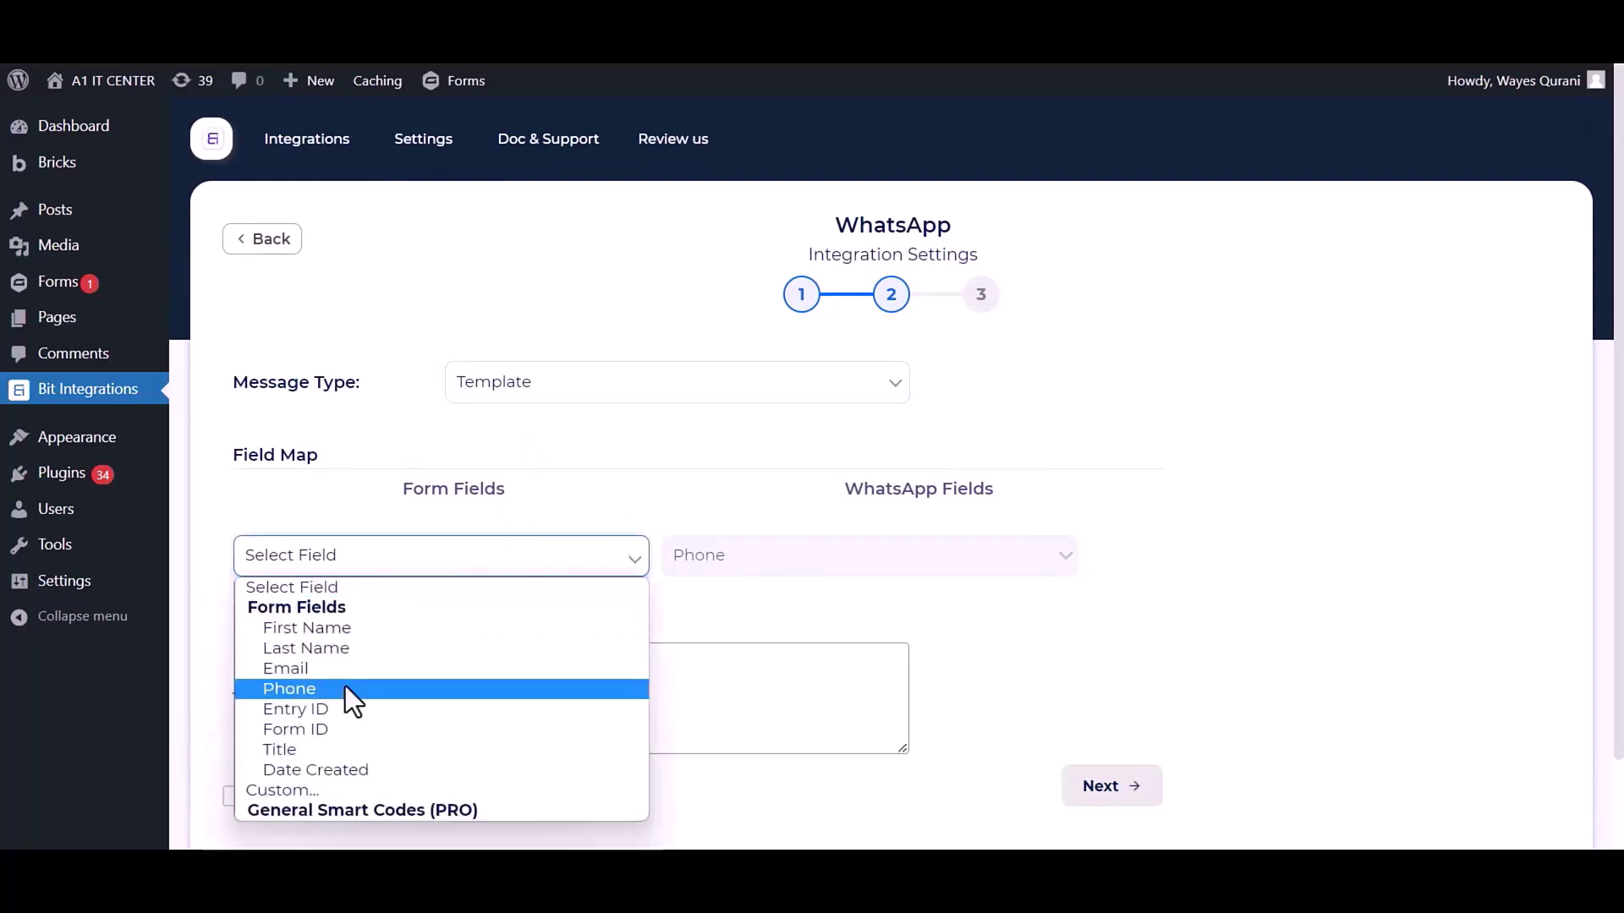
{"action": "left_click", "coordinate": [308, 688]}
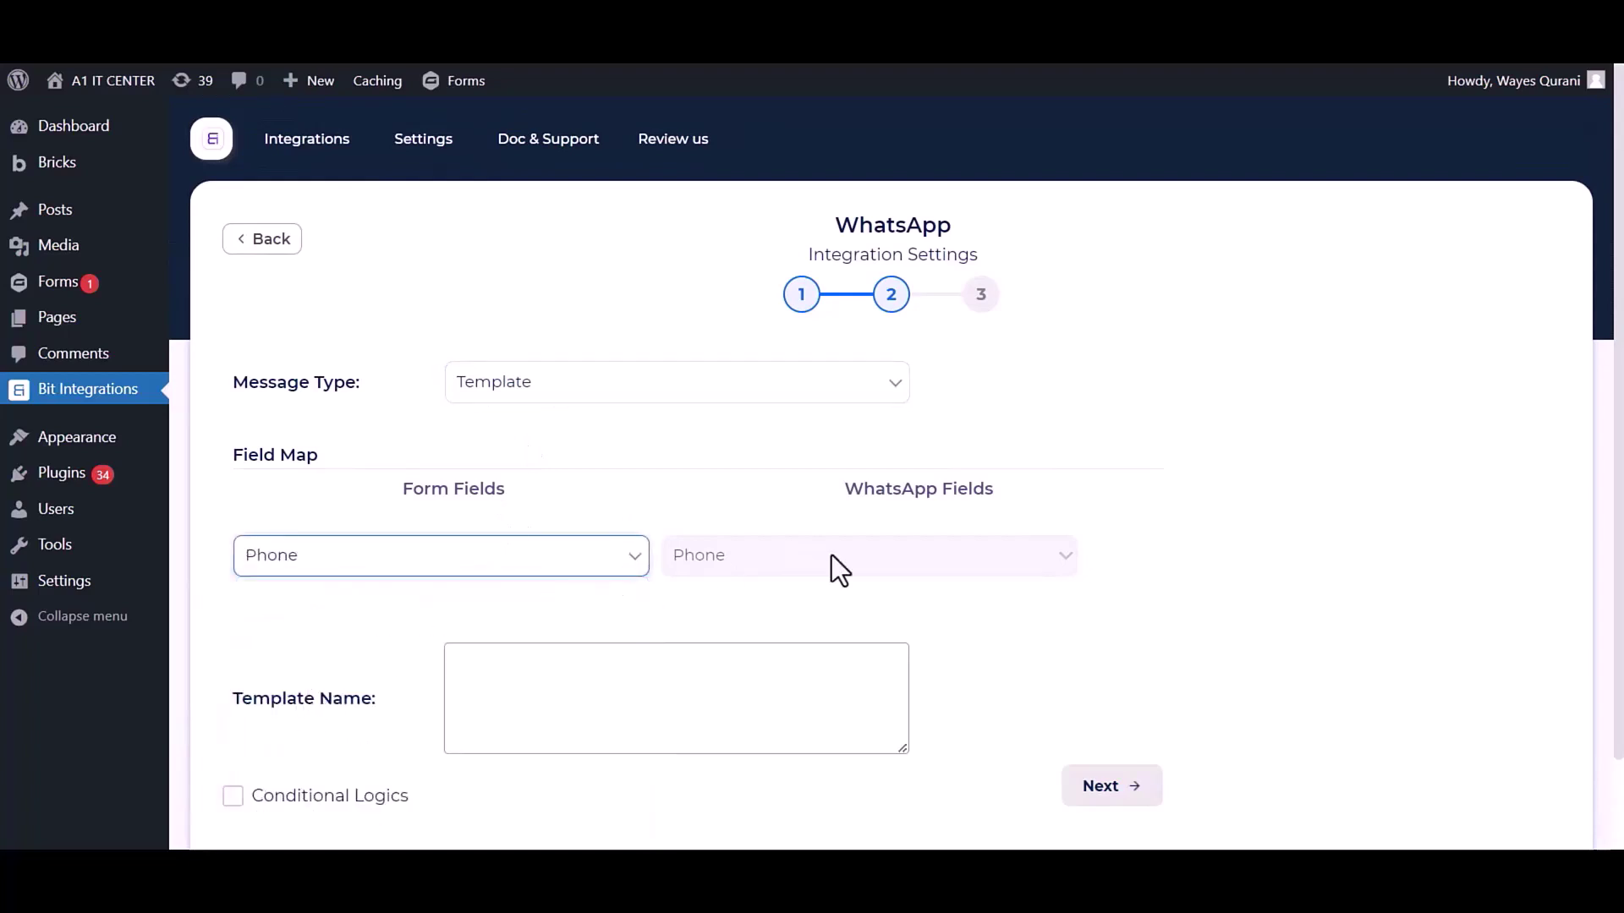
{"action": "left_click", "coordinate": [536, 698]}
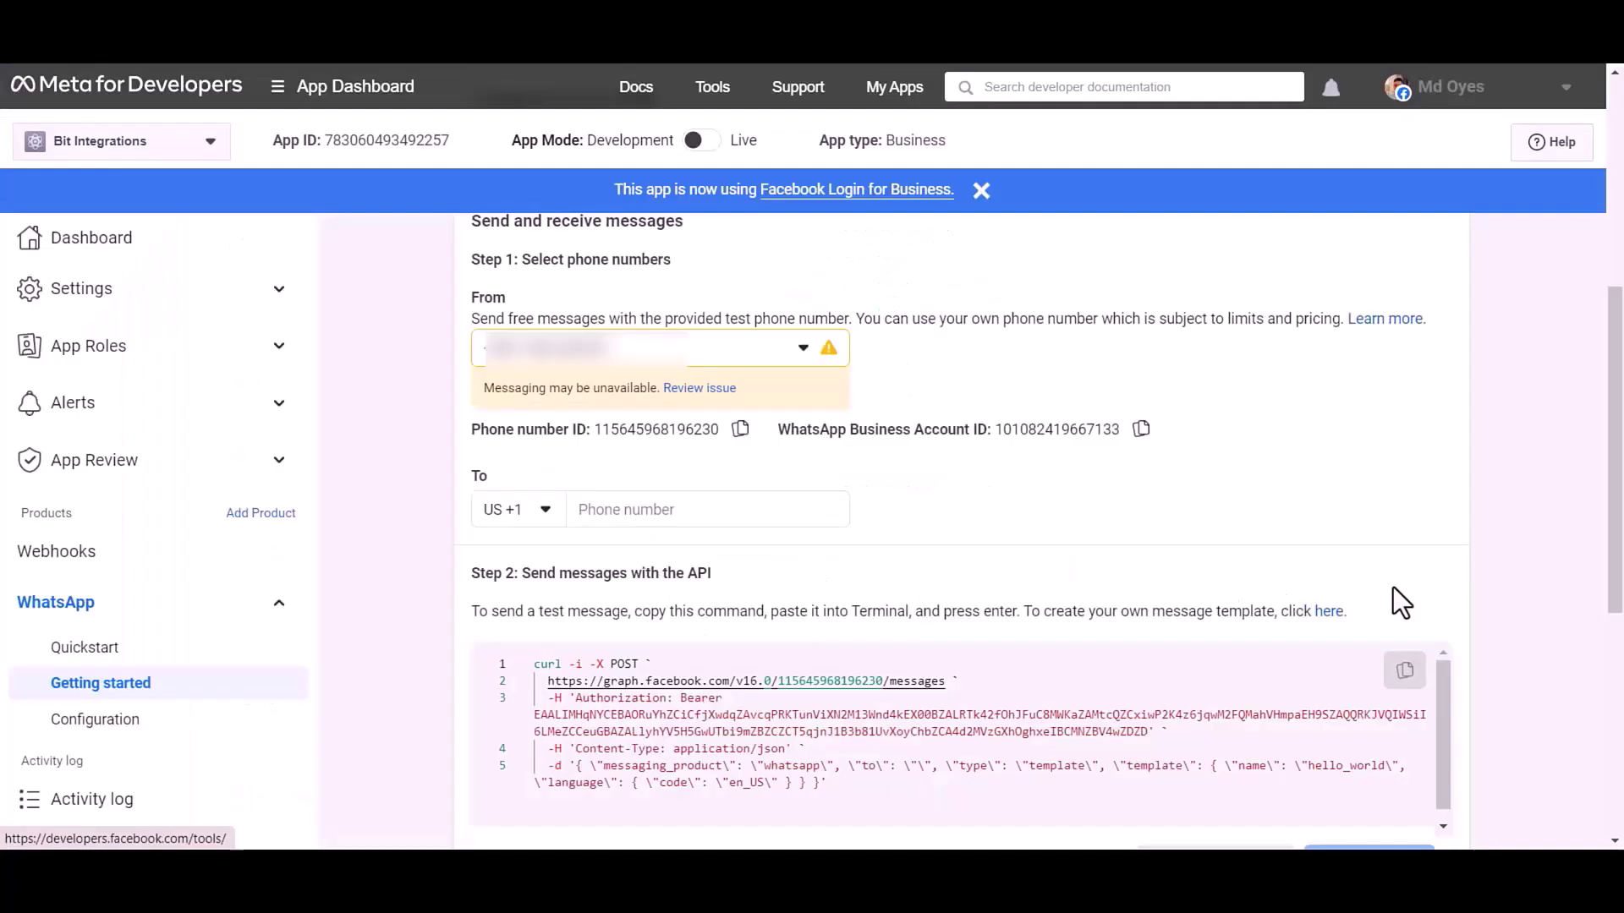
- Copy the hello_world template name from WhatsApp Manager's message templates
{"action": "left_click", "coordinate": [1329, 614]}
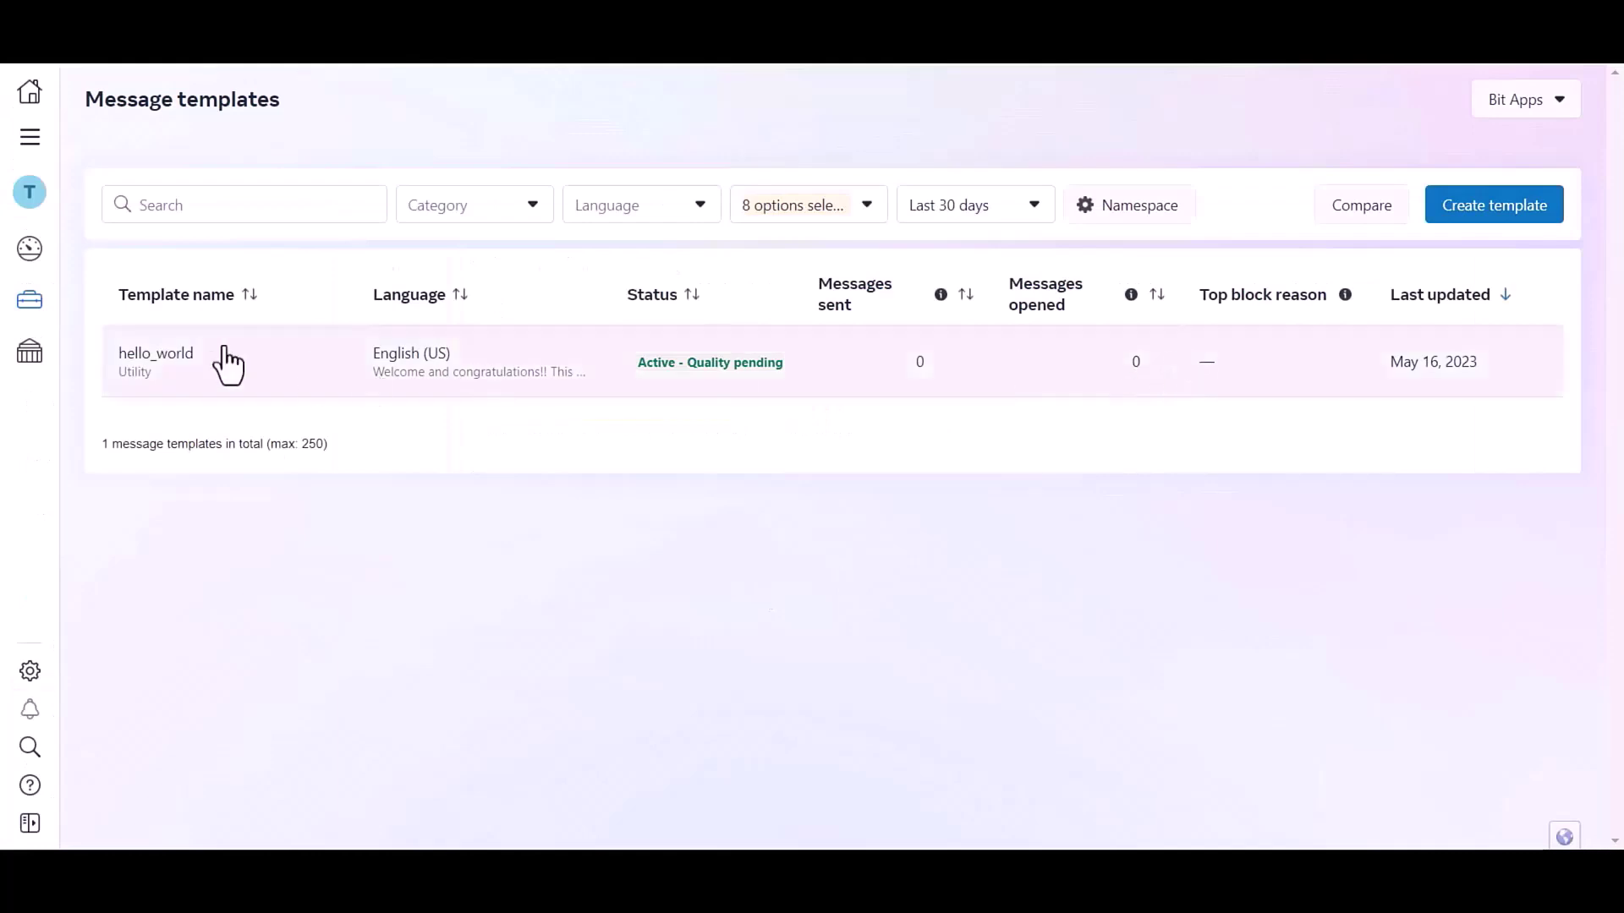
{"action": "left_click", "coordinate": [262, 353]}
{"action": "left_click_drag", "start_coordinate": [109, 193], "coordinate": [214, 193]}
{"action": "key", "text": "ctrl+c"}
- Paste hello_world into the Template Name field
{"action": "key", "text": "alt+Tab"}
{"action": "left_click", "coordinate": [677, 672]}
{"action": "key", "text": "ctrl+v"}
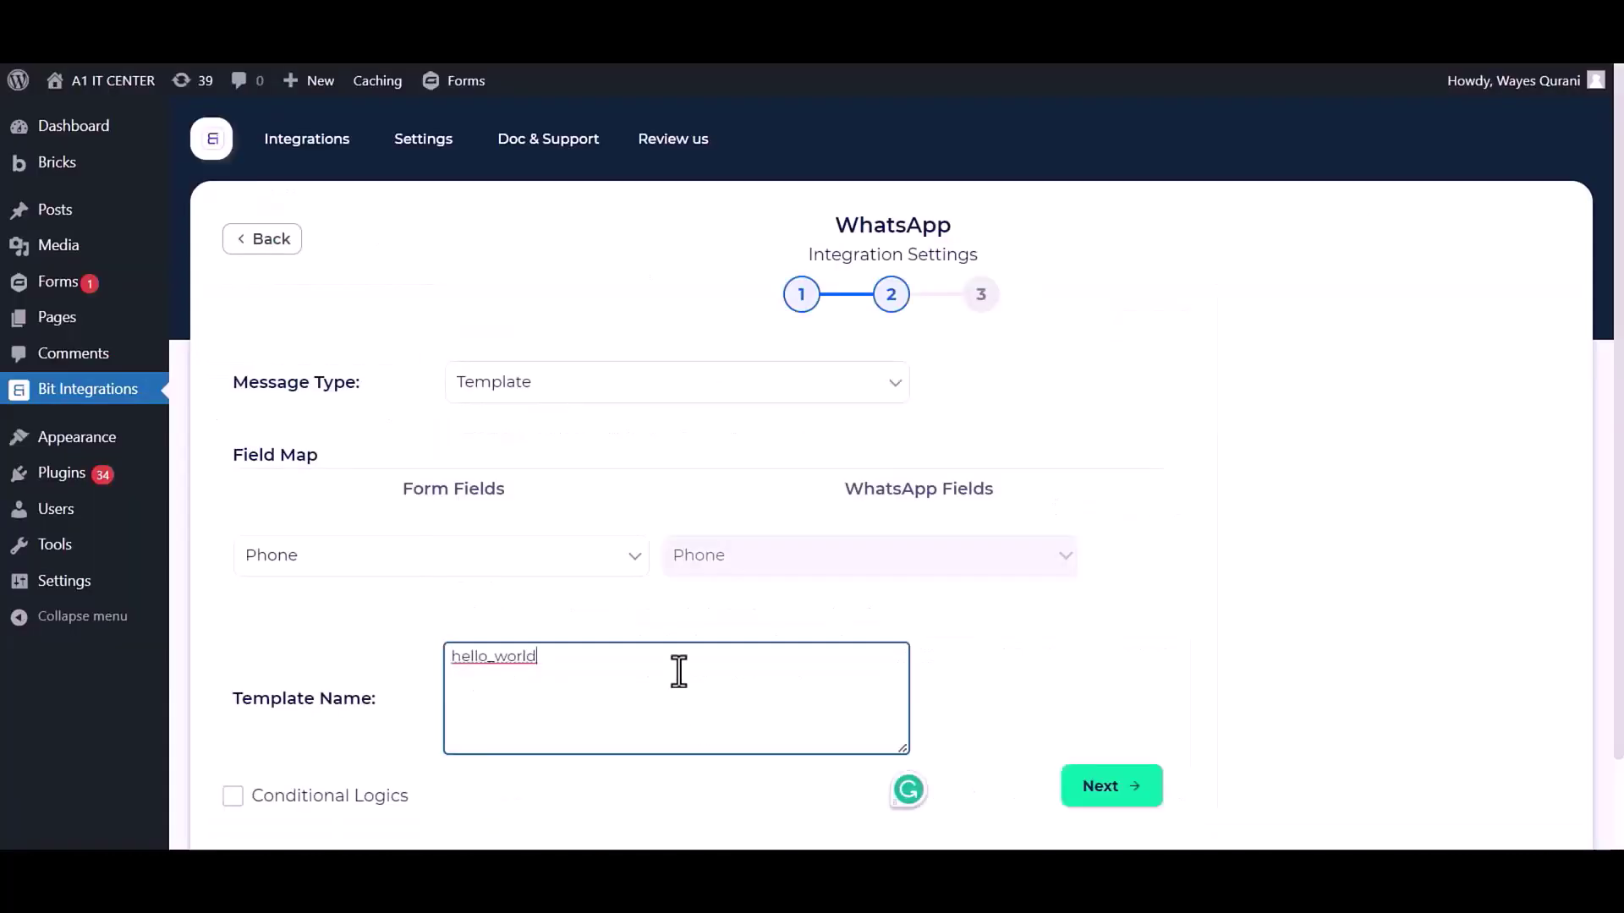
{"action": "left_click", "coordinate": [964, 654]}
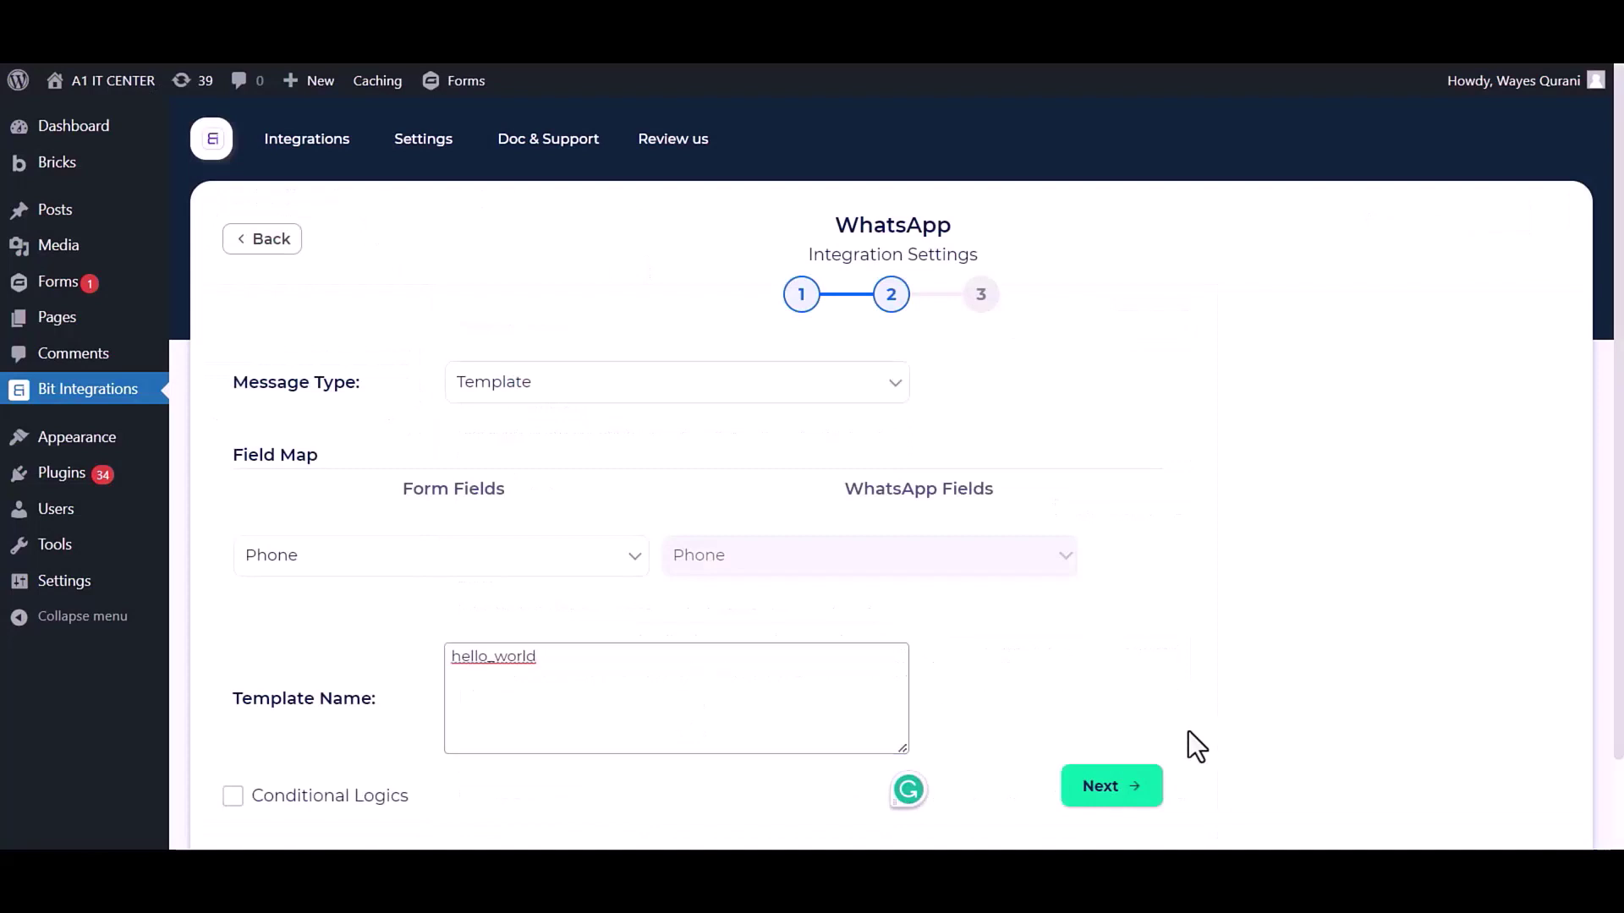
- Finish and save the WhatsApp integration, confirming Successfully Integrated
{"action": "left_click", "coordinate": [1133, 797]}
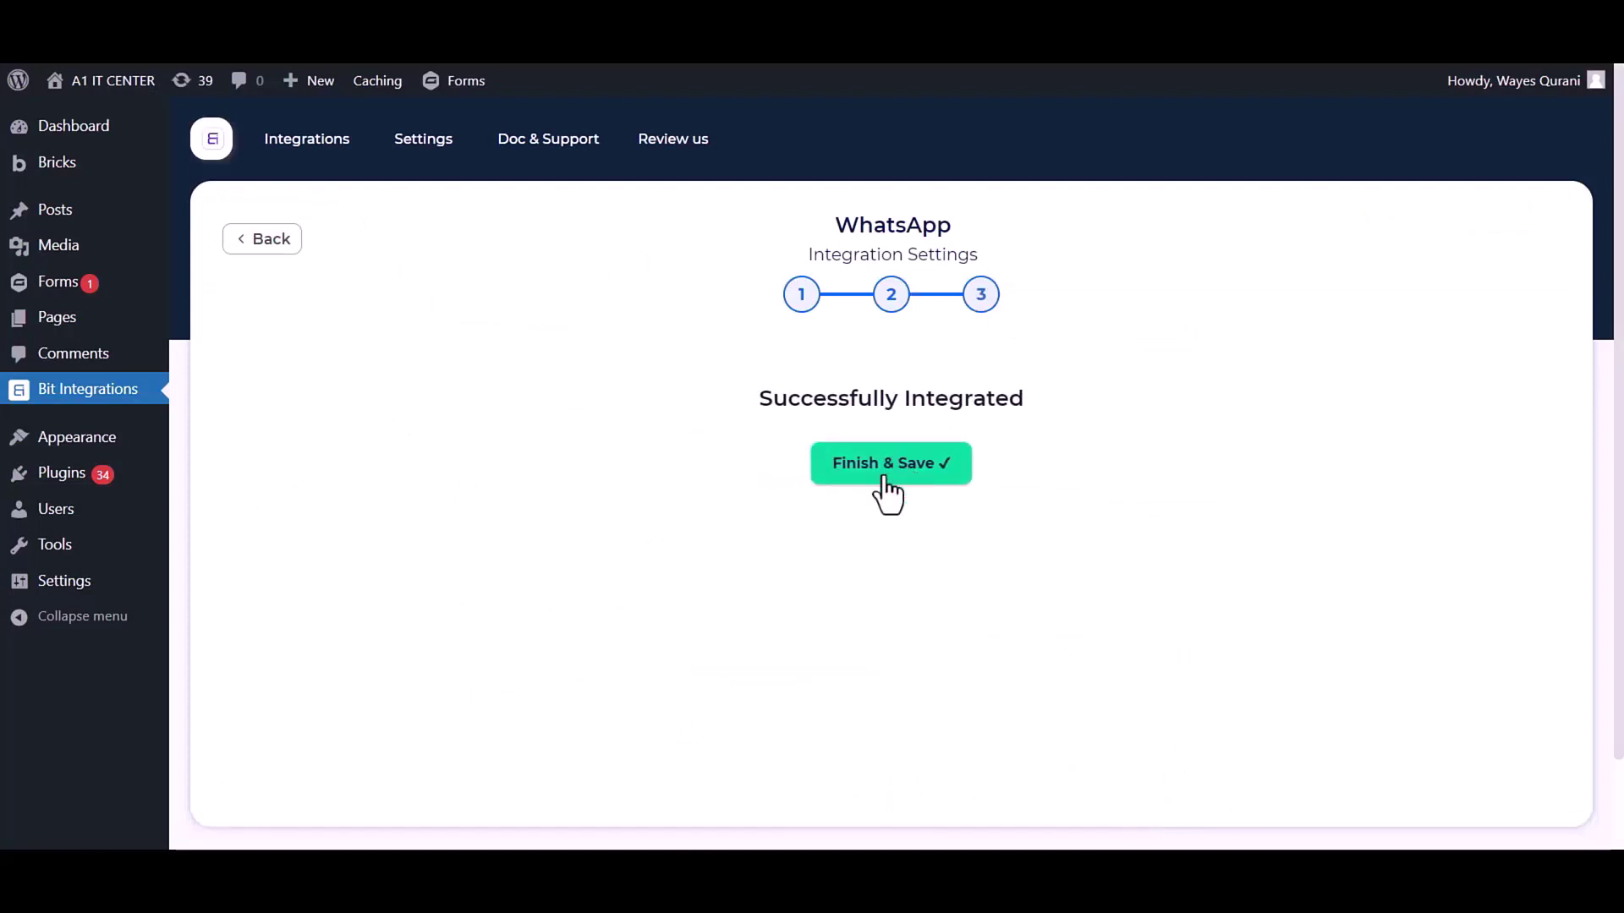
{"action": "left_click", "coordinate": [886, 479]}
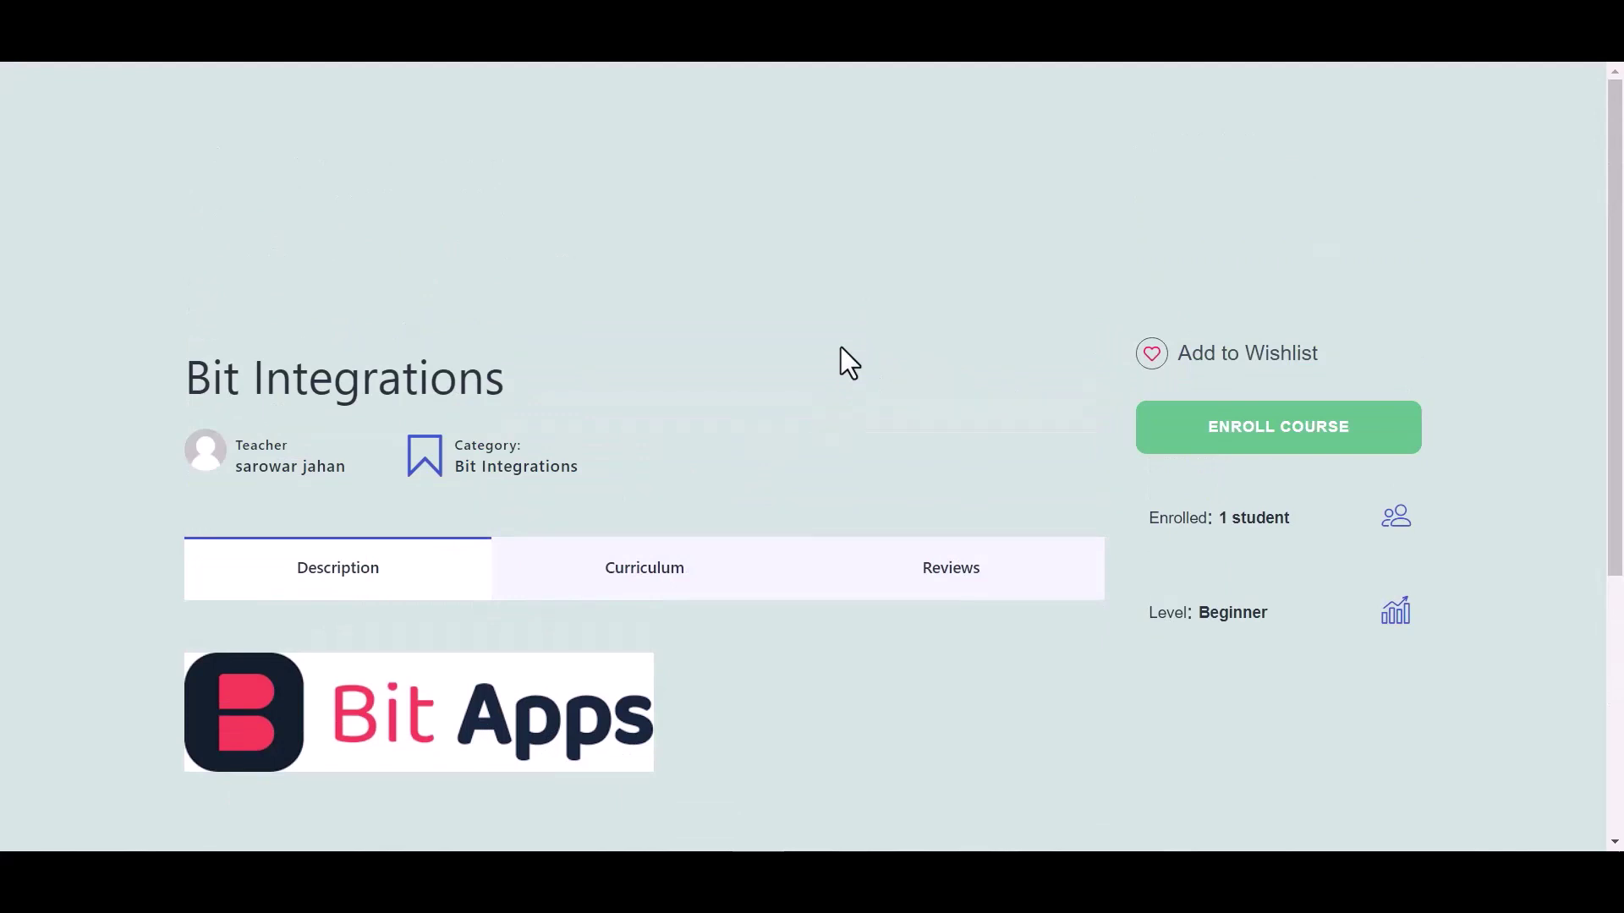
- Enroll in and start the Bit Integrations course, then view it under Enrolled Courses
{"action": "left_click", "coordinate": [1256, 444]}
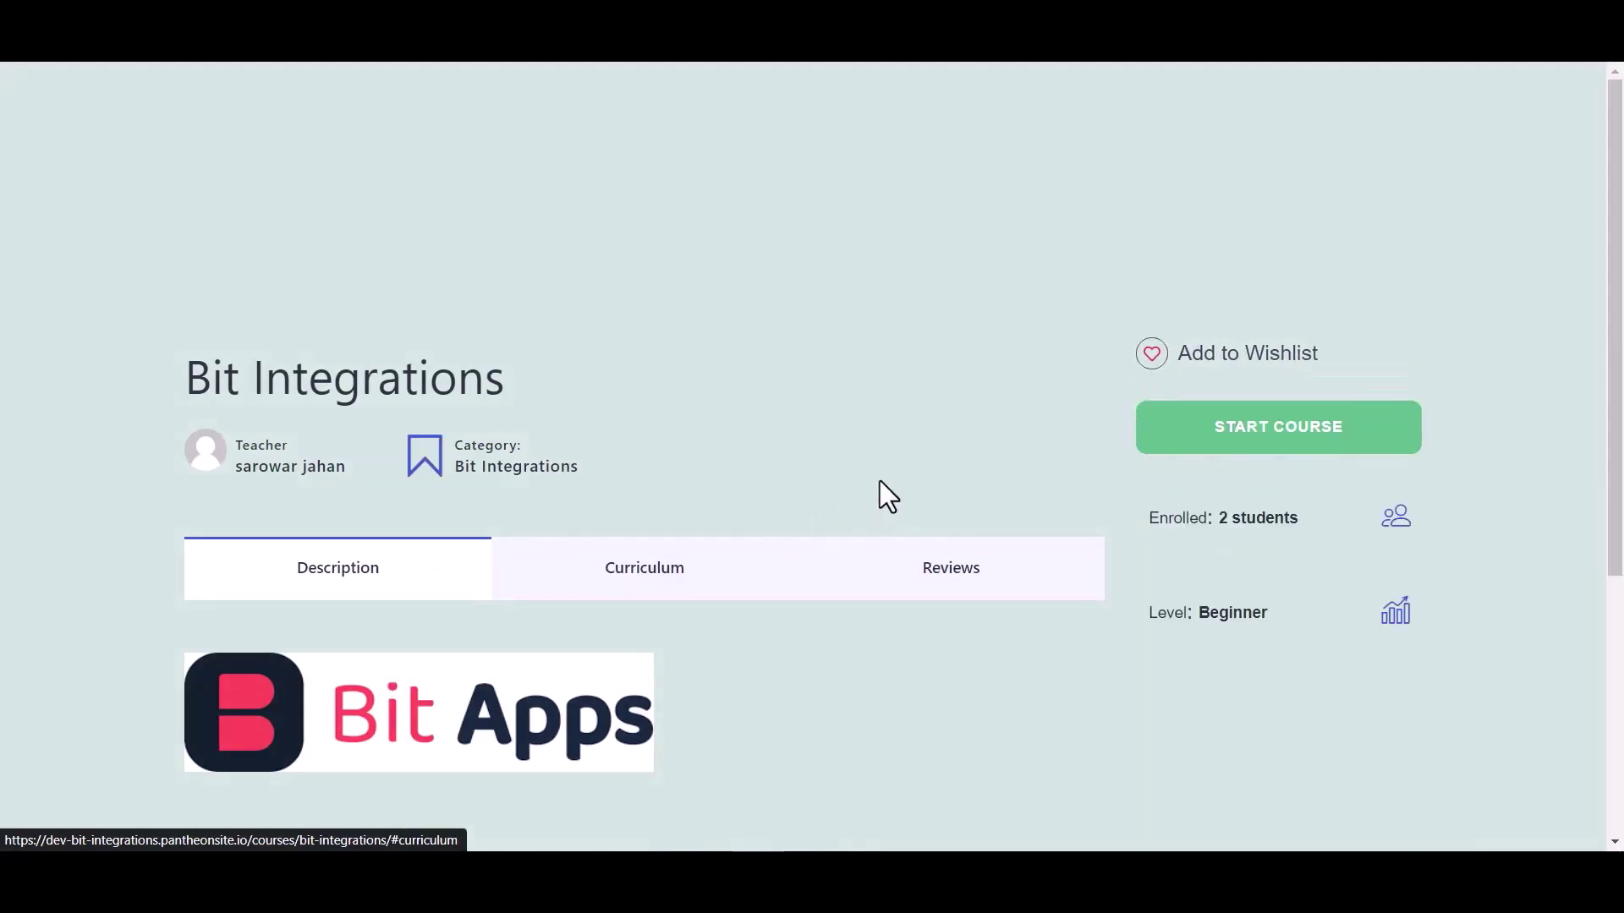
{"action": "scroll", "coordinate": [1079, 407], "scroll_direction": "down", "scroll_amount": 1}
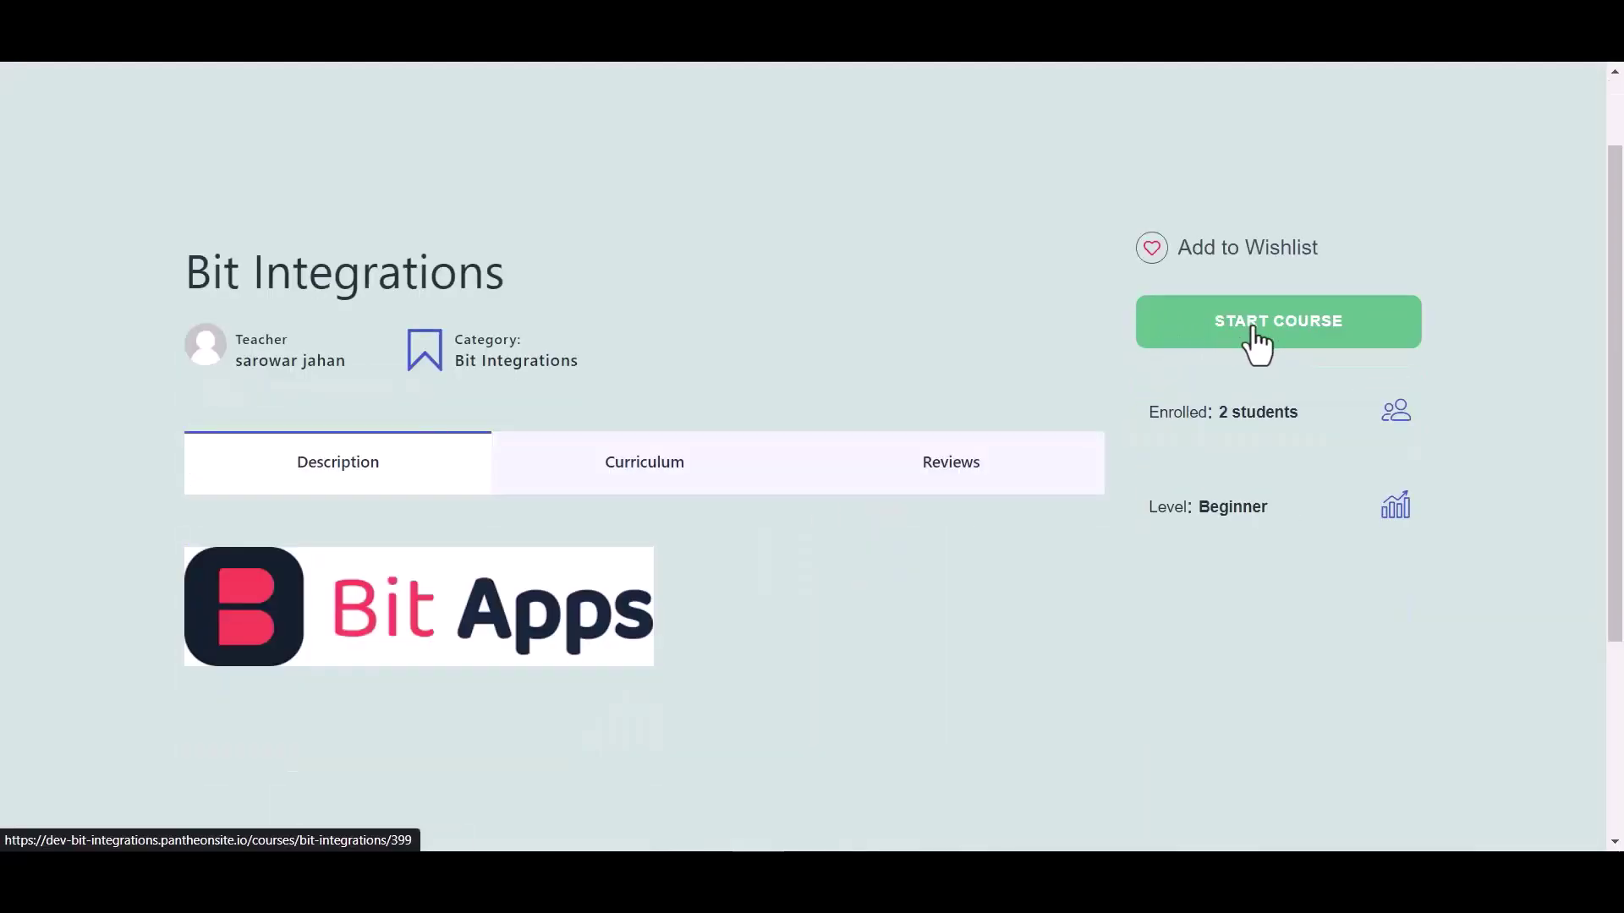
{"action": "left_click", "coordinate": [1254, 347]}
{"action": "scroll", "coordinate": [1186, 338], "scroll_direction": "down", "scroll_amount": 4}
{"action": "scroll", "coordinate": [1184, 359], "scroll_direction": "up", "scroll_amount": 4}
{"action": "left_click", "coordinate": [1380, 137]}
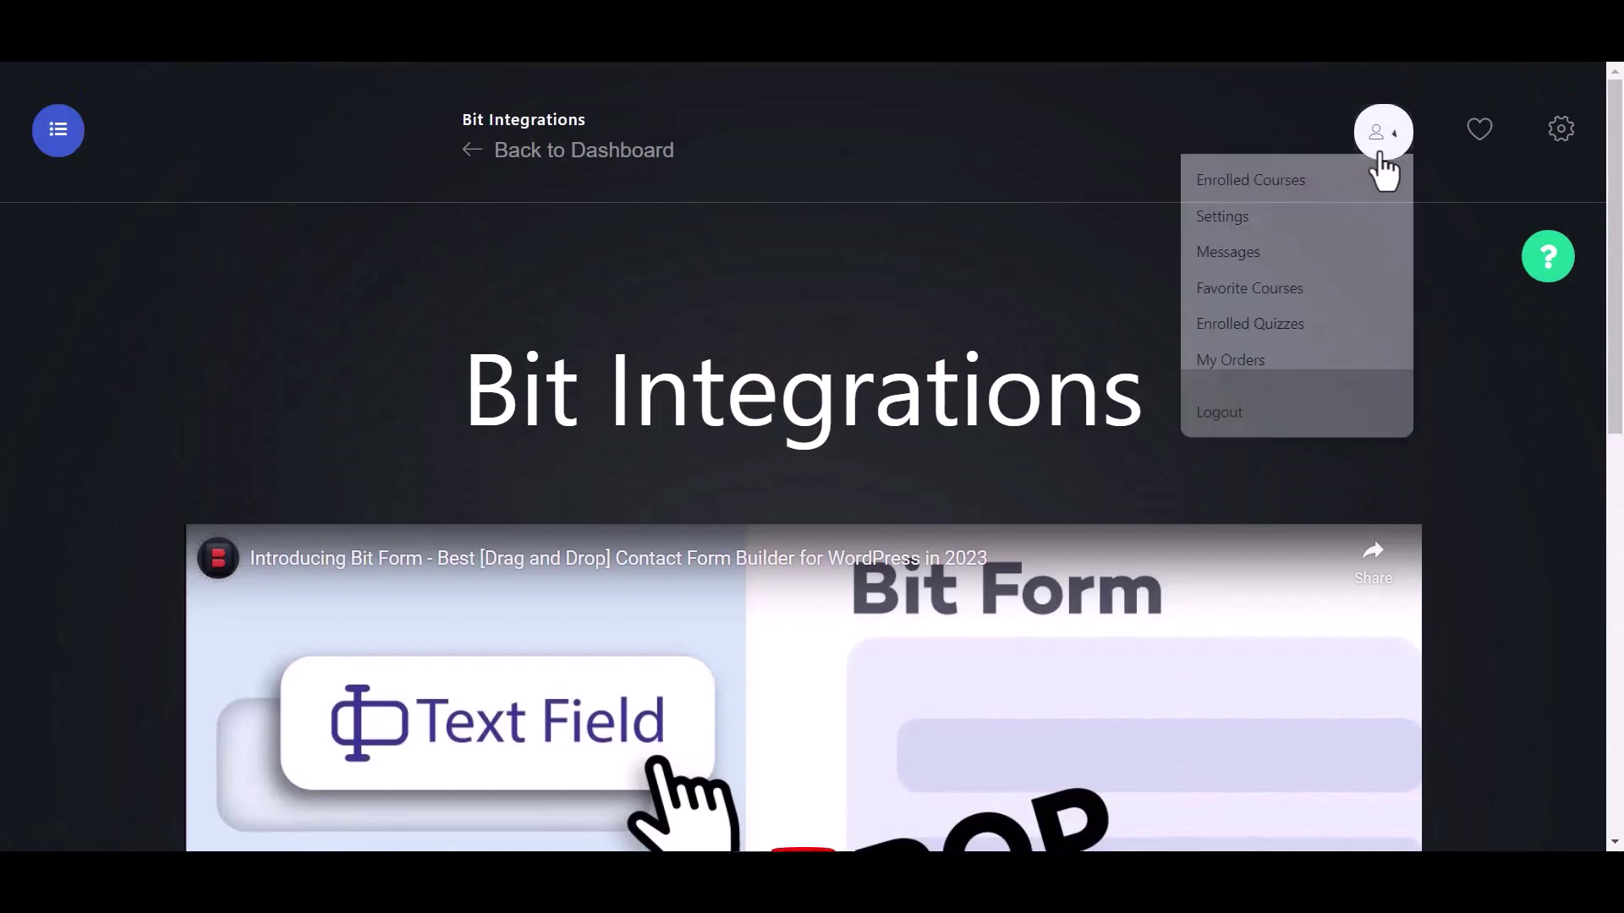
{"action": "left_click", "coordinate": [1273, 191]}
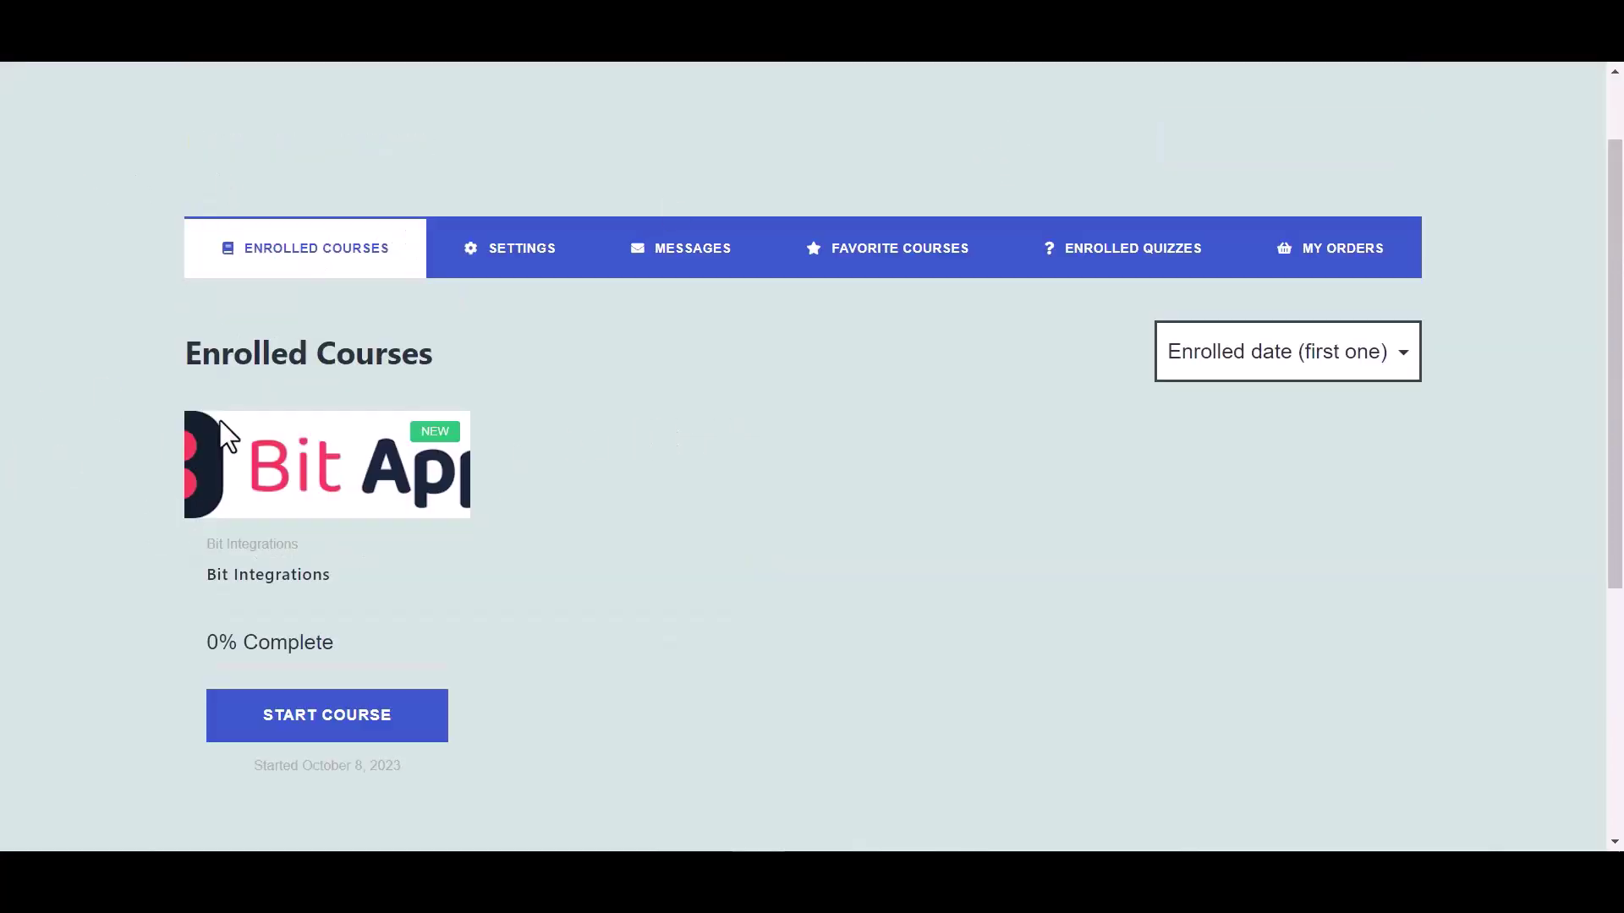
{"action": "left_click_drag", "start_coordinate": [178, 368], "coordinate": [446, 374]}
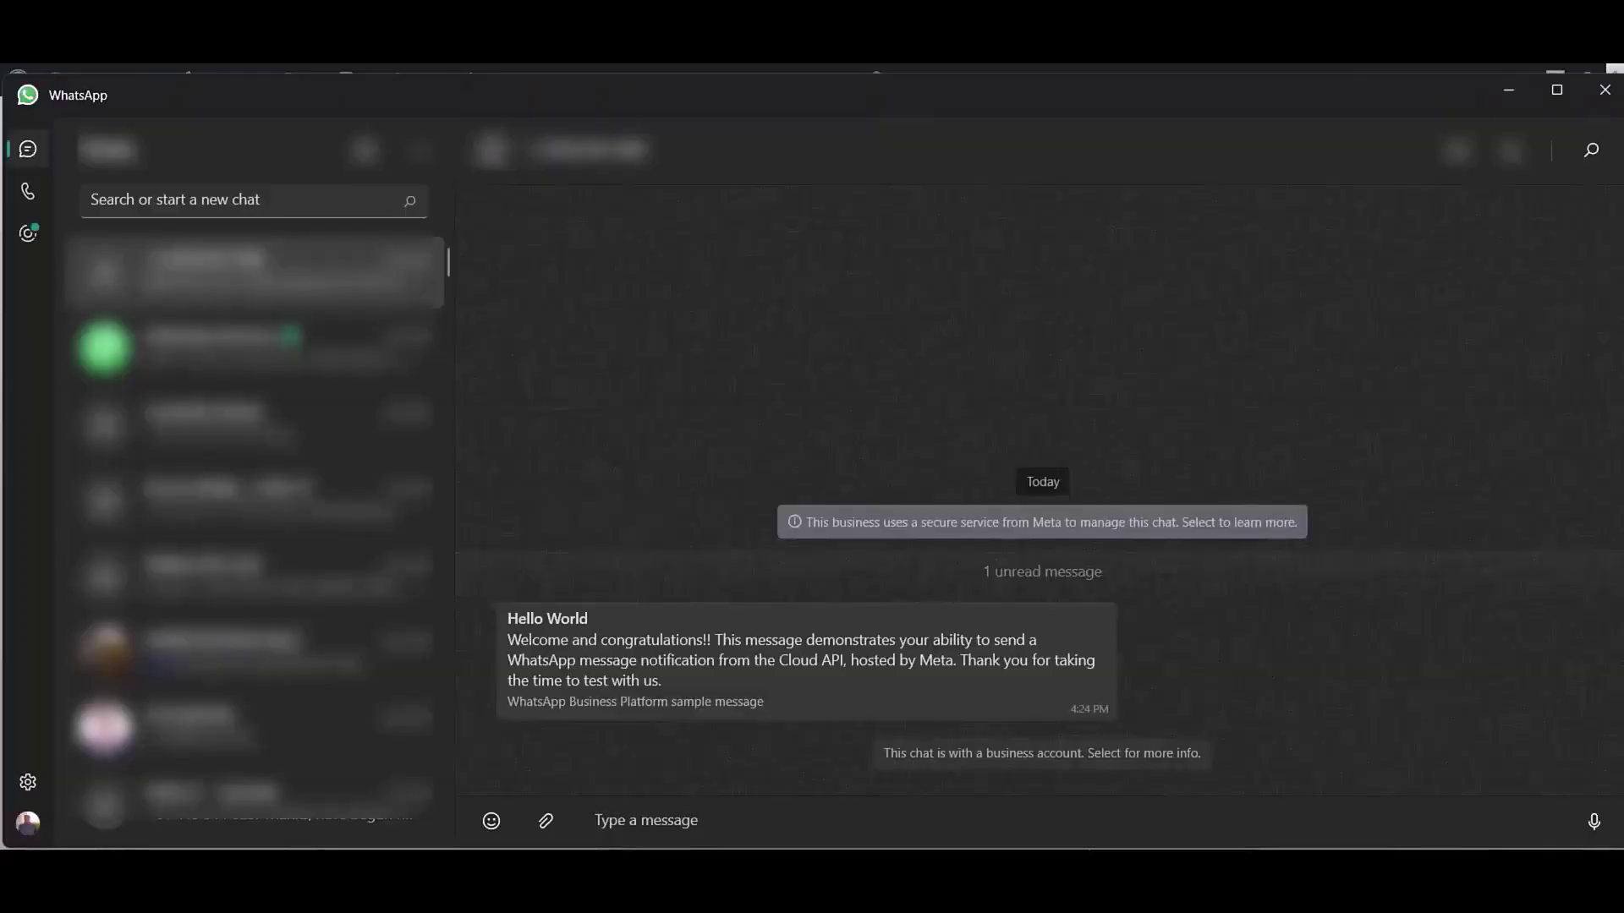
- Select the received Hello World message in the business chat
{"action": "triple_click", "coordinate": [563, 633]}
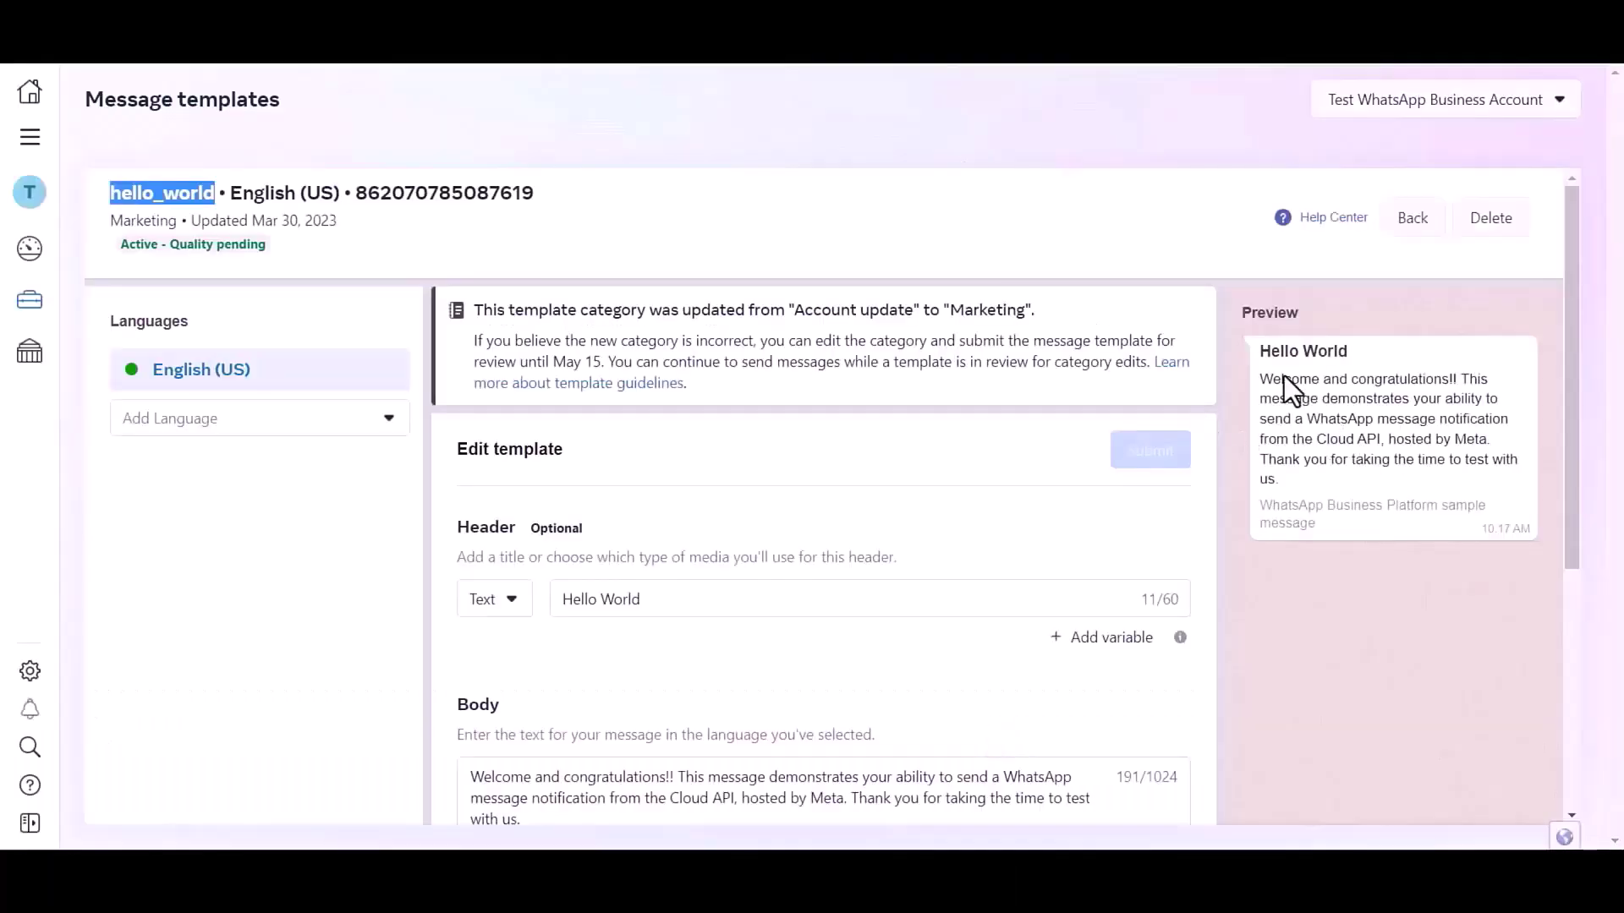
- Show the hello_world template preview matching the received Hello World message
{"action": "left_click", "coordinate": [1284, 379]}
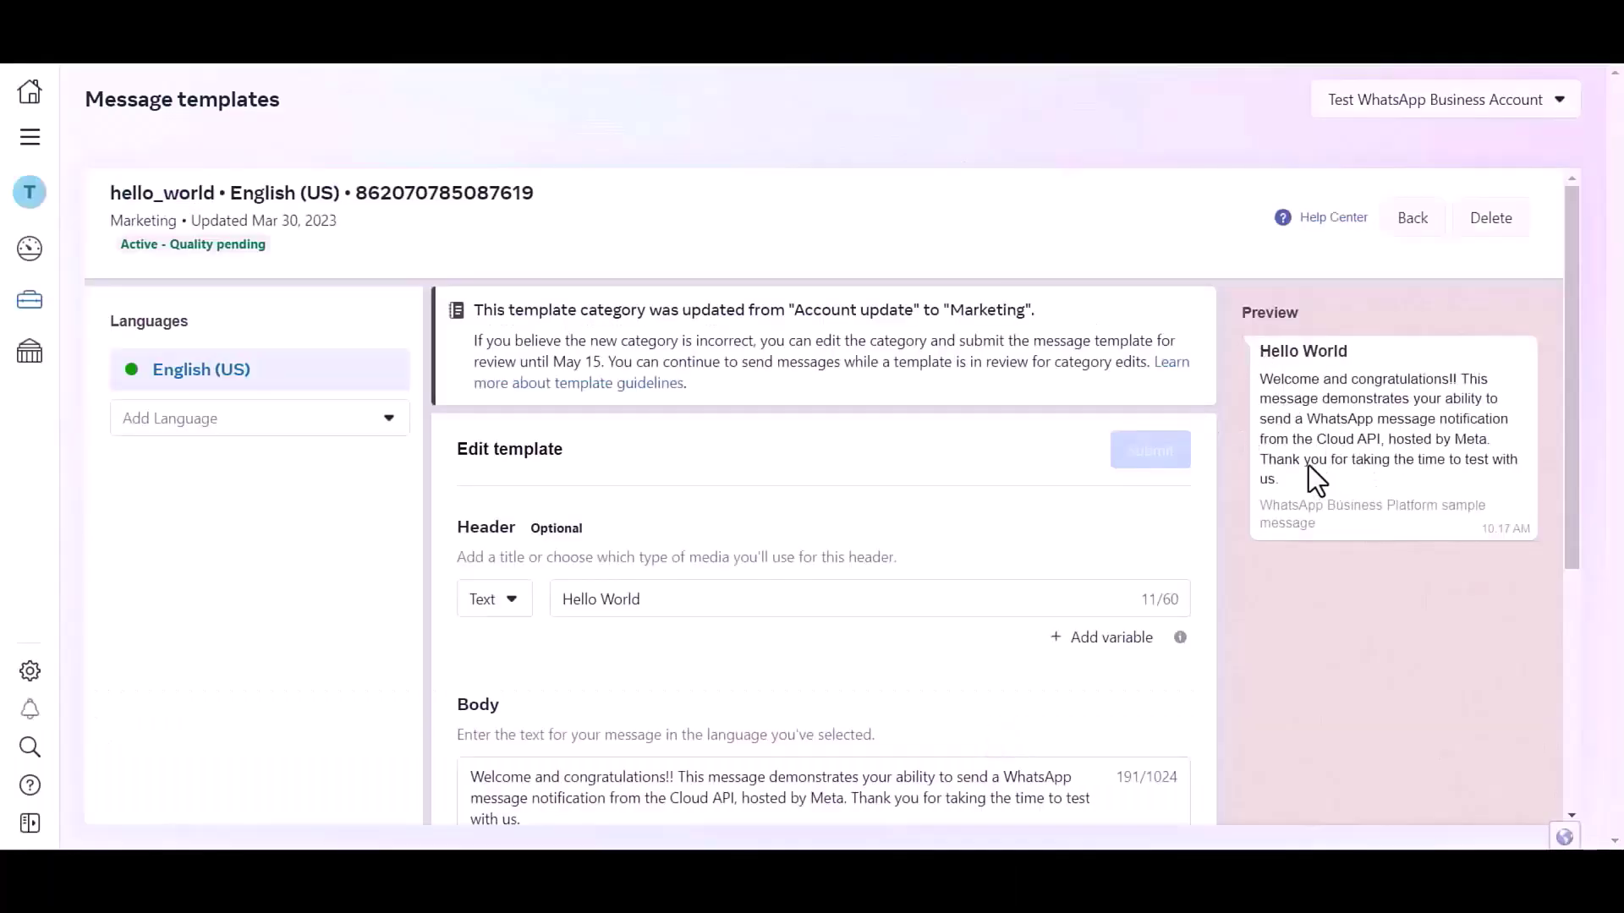